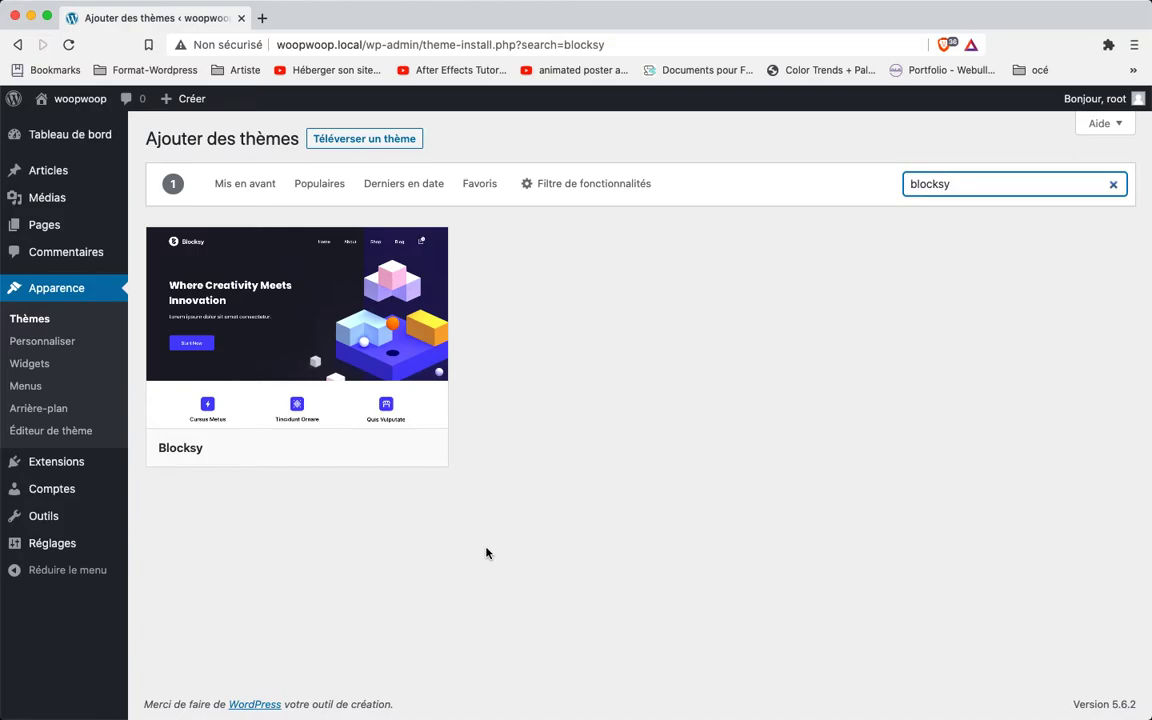
# Step: Install the Blocksy theme from the search results and activate it
pyautogui.moveTo(319, 399)
pyautogui.click(319, 446)
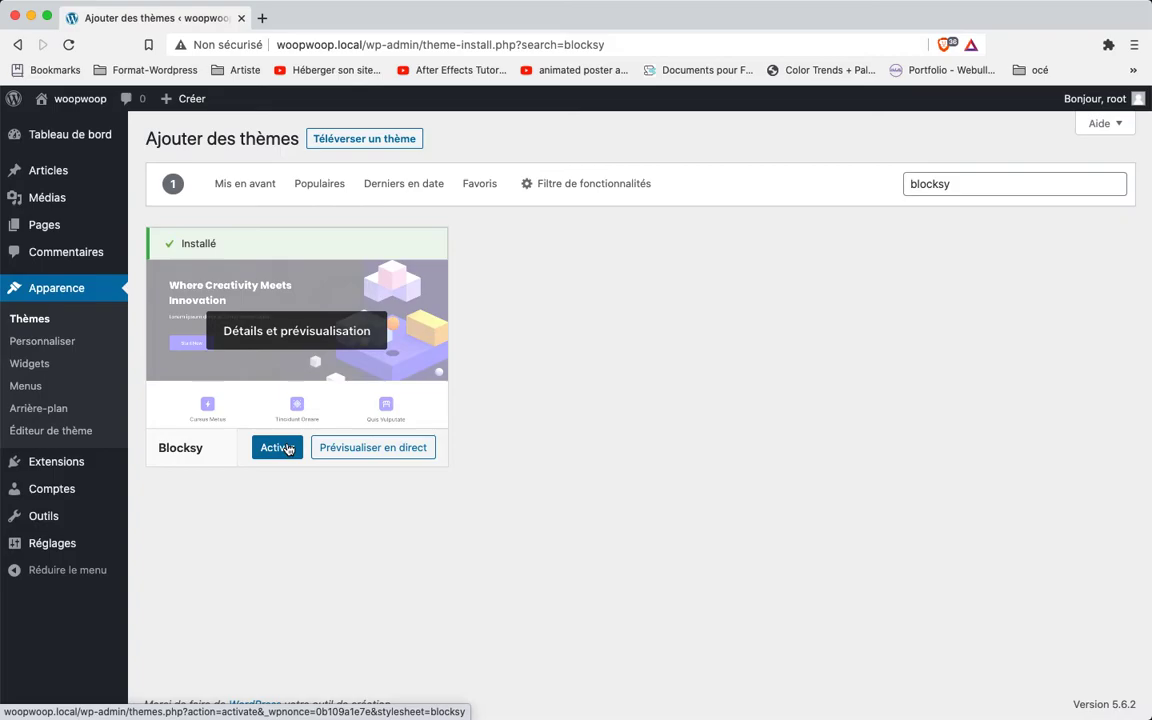
pyautogui.click(285, 452)
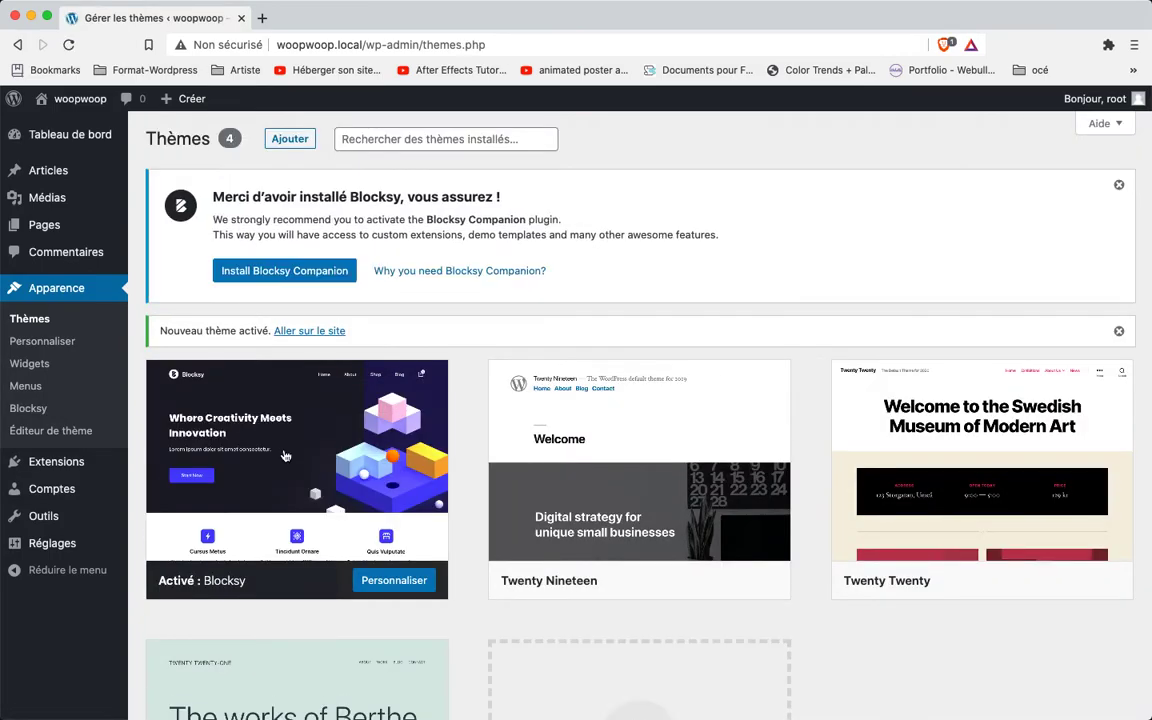
pyautogui.scroll(-1, 285, 455)
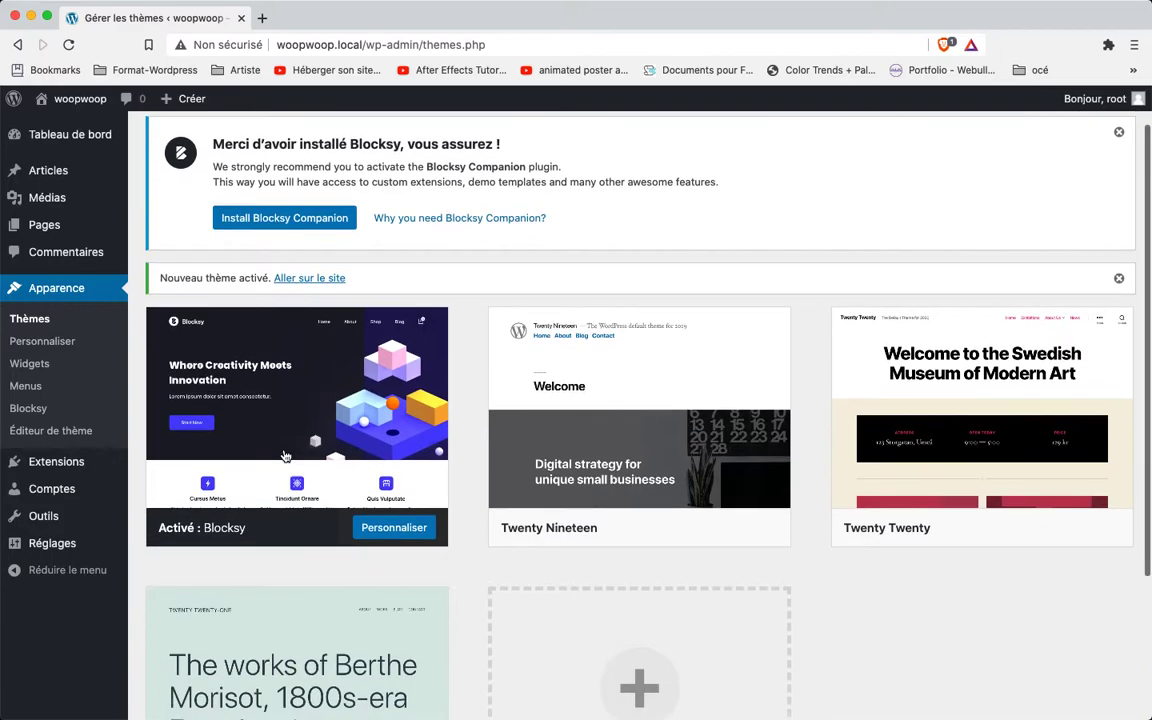
pyautogui.click(381, 525)
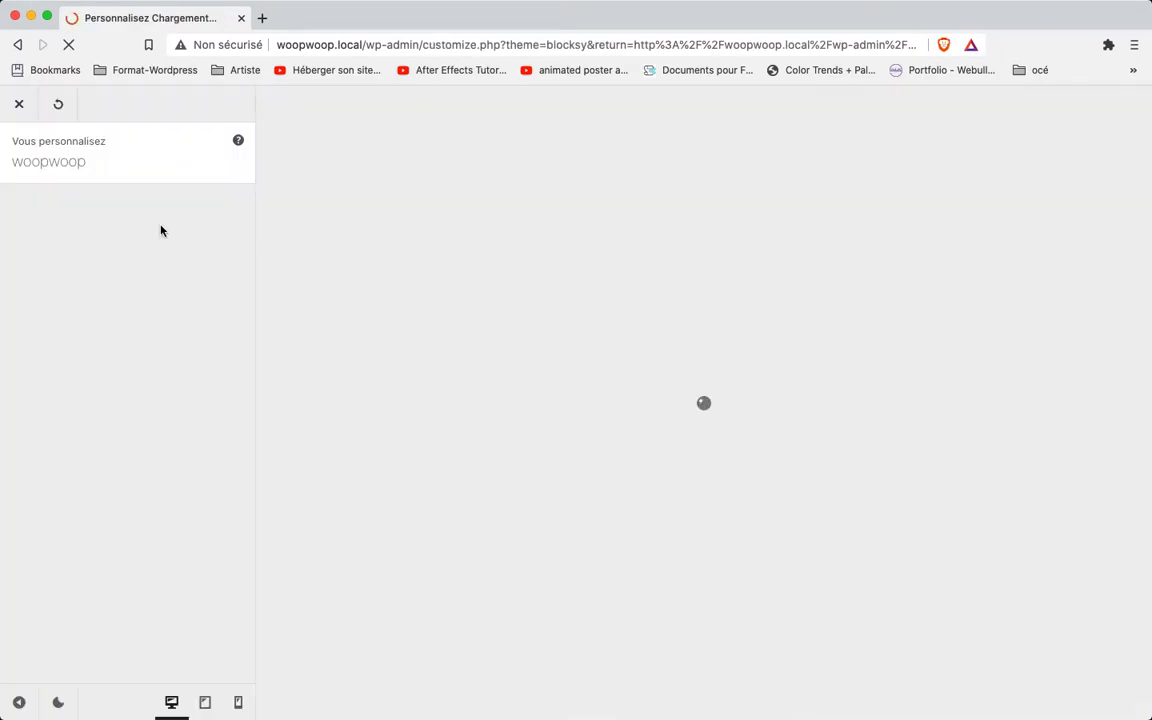
pyautogui.click(24, 109)
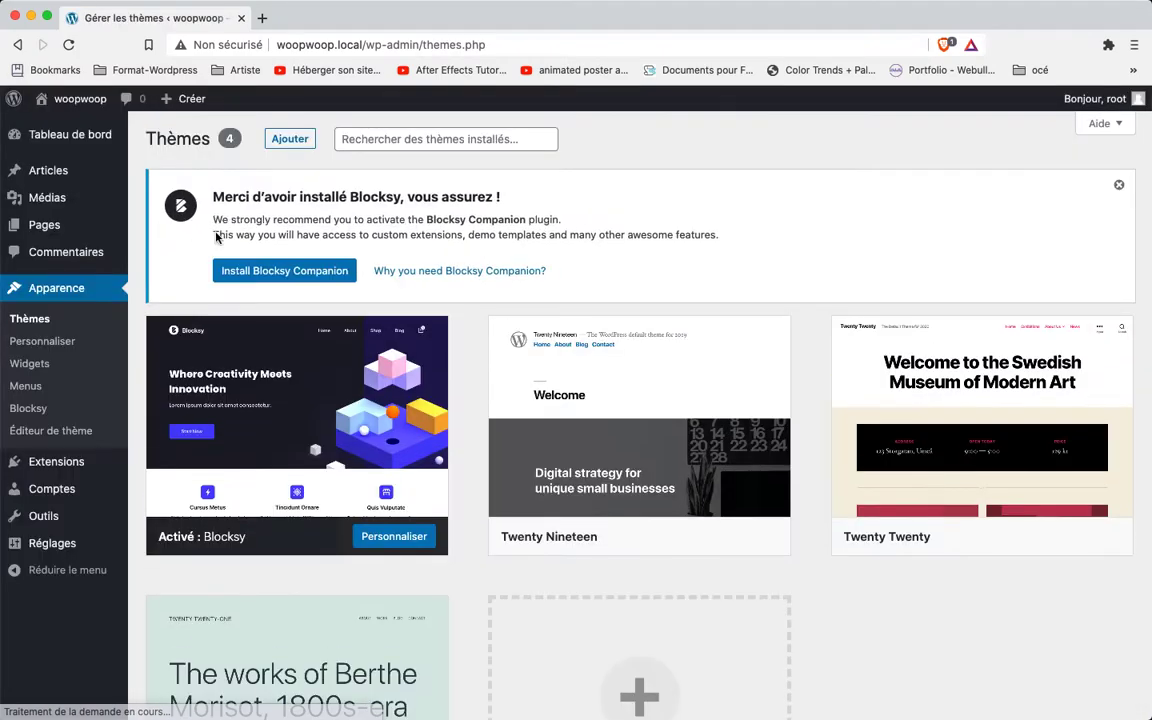
# Step: Install the recommended Blocksy Companion plugin and authorize its update notifications and diagnostic tracking
pyautogui.click(309, 273)
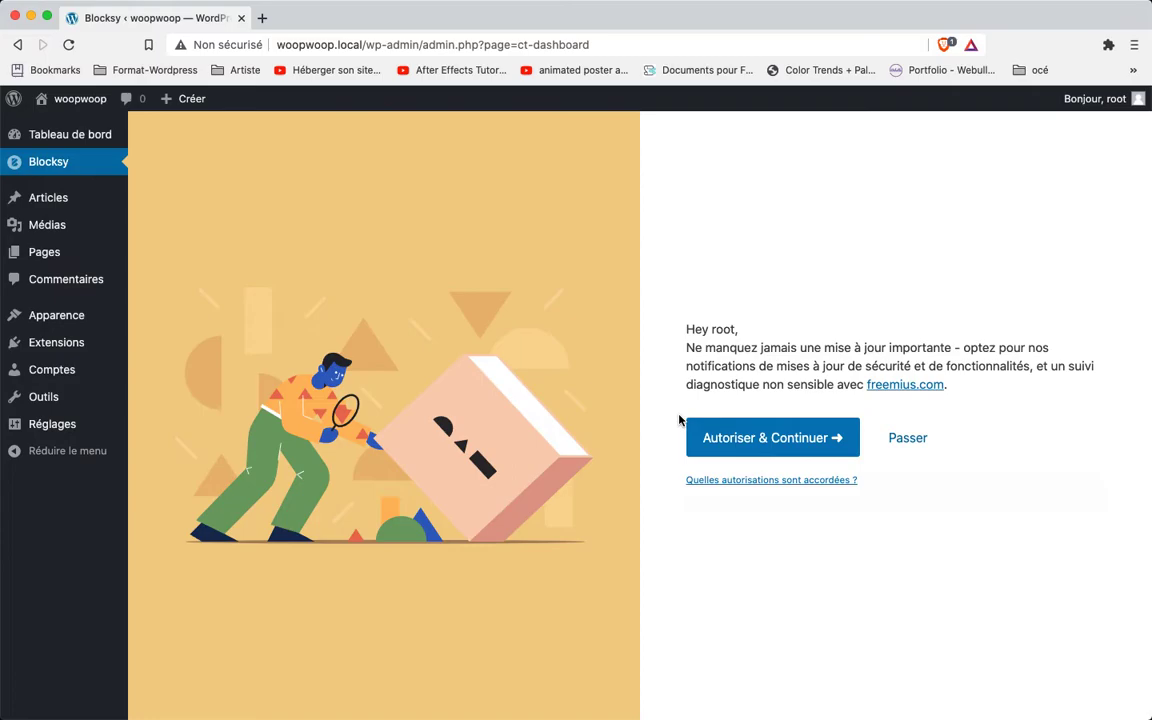
pyautogui.click(762, 444)
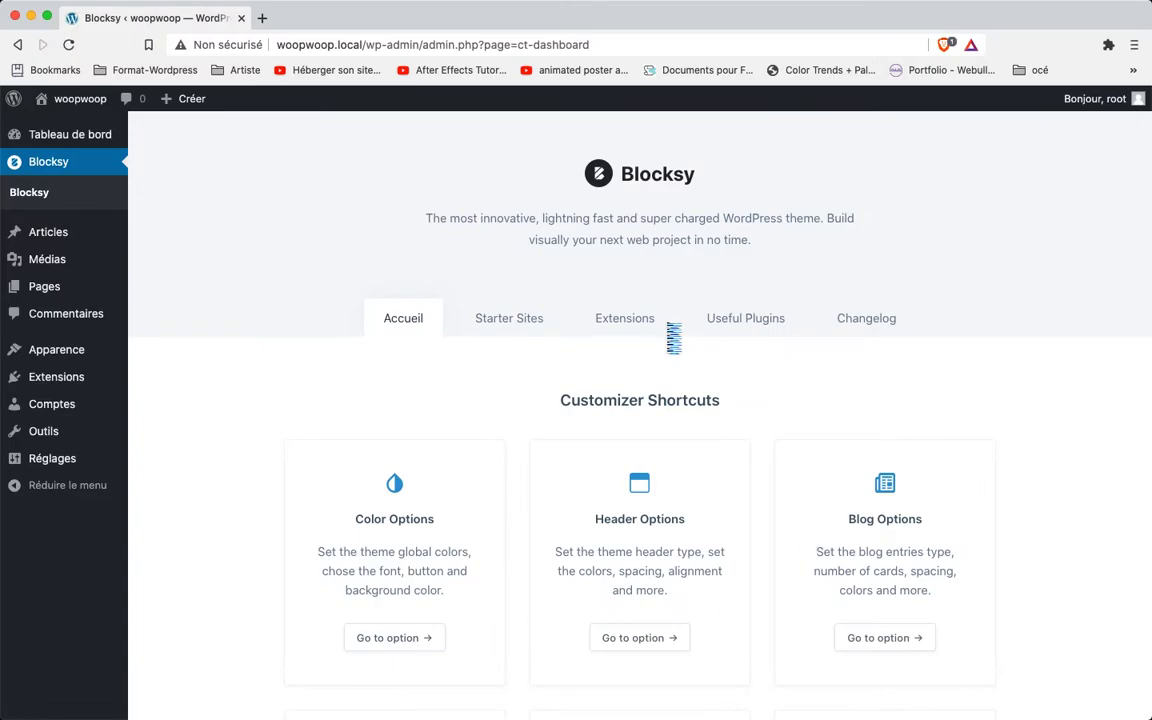
# Step: Examine Blocksy's starter sites and the page builders each one is available for
pyautogui.click(518, 320)
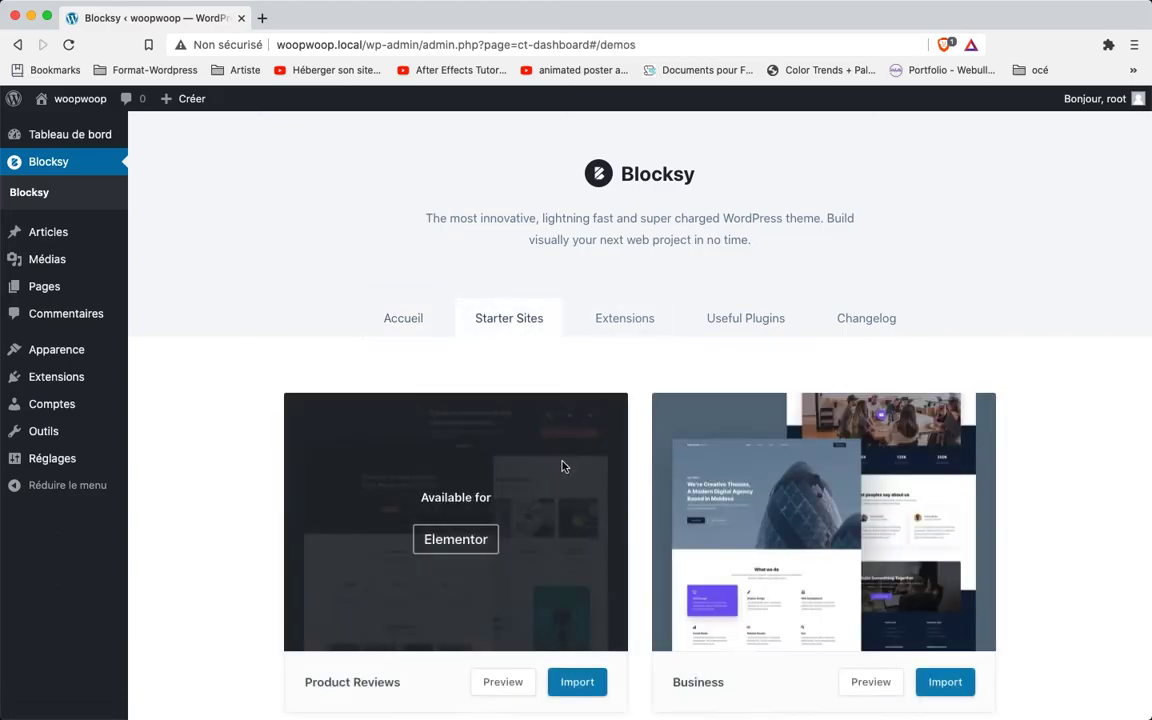
pyautogui.scroll(-3, 562, 467)
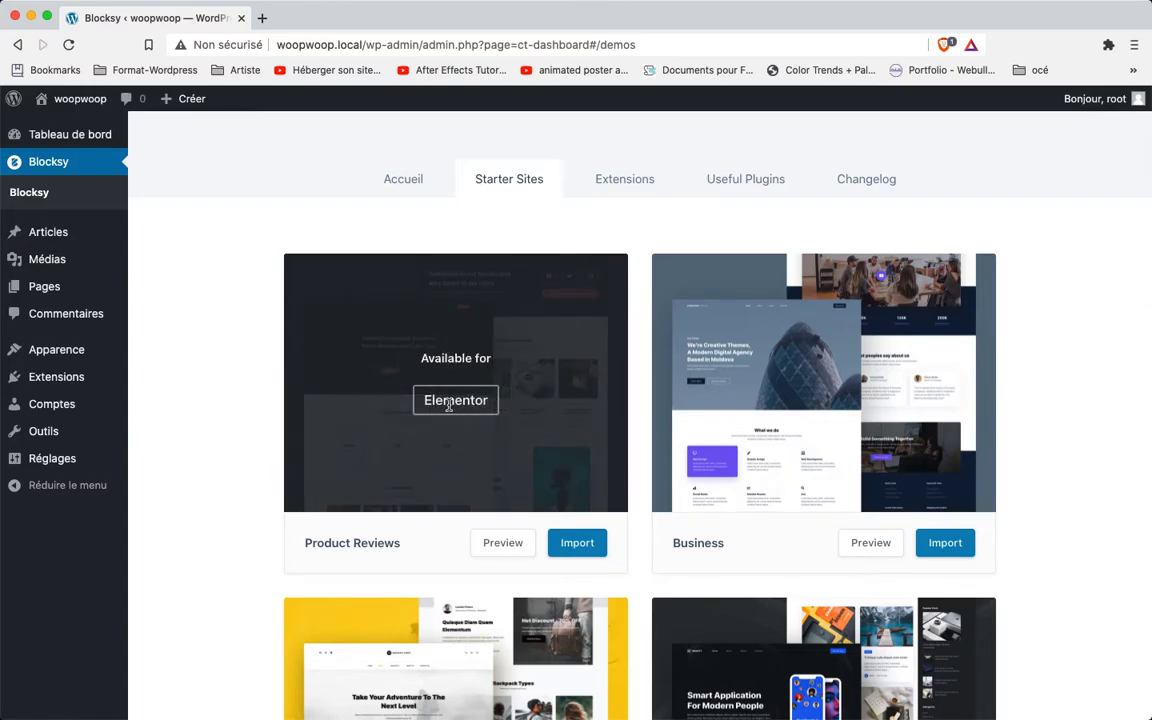
pyautogui.scroll(-2, 491, 408)
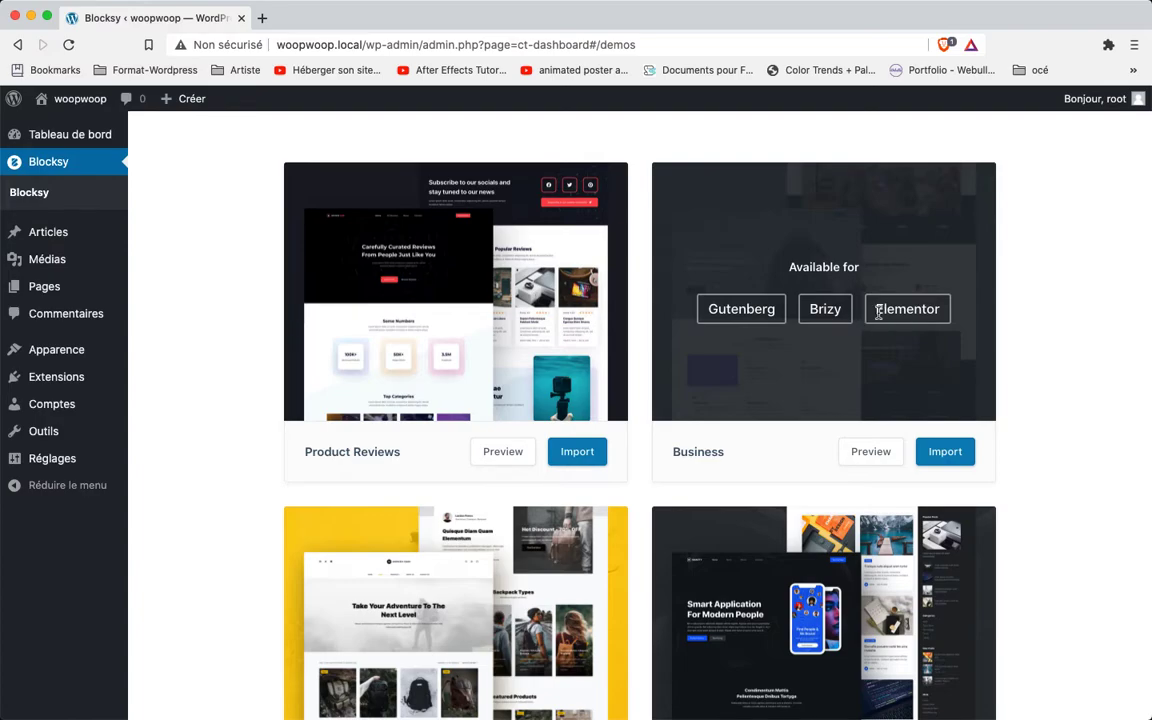
pyautogui.scroll(-5, 810, 355)
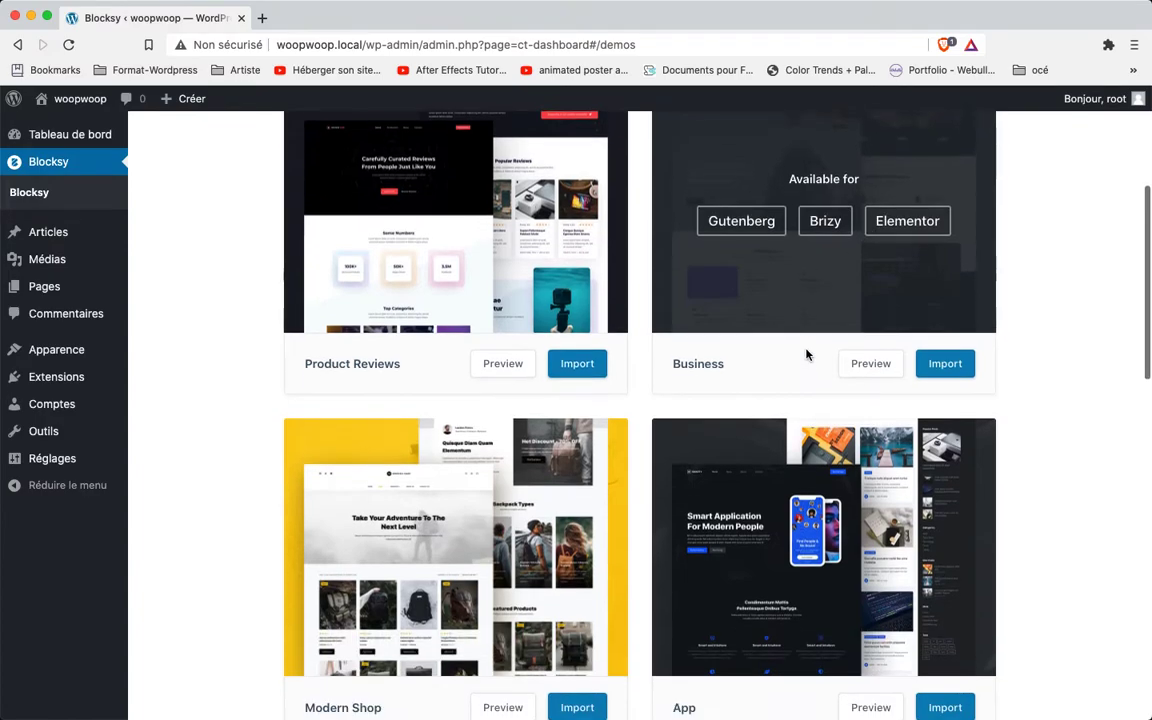
pyautogui.scroll(-1, 808, 355)
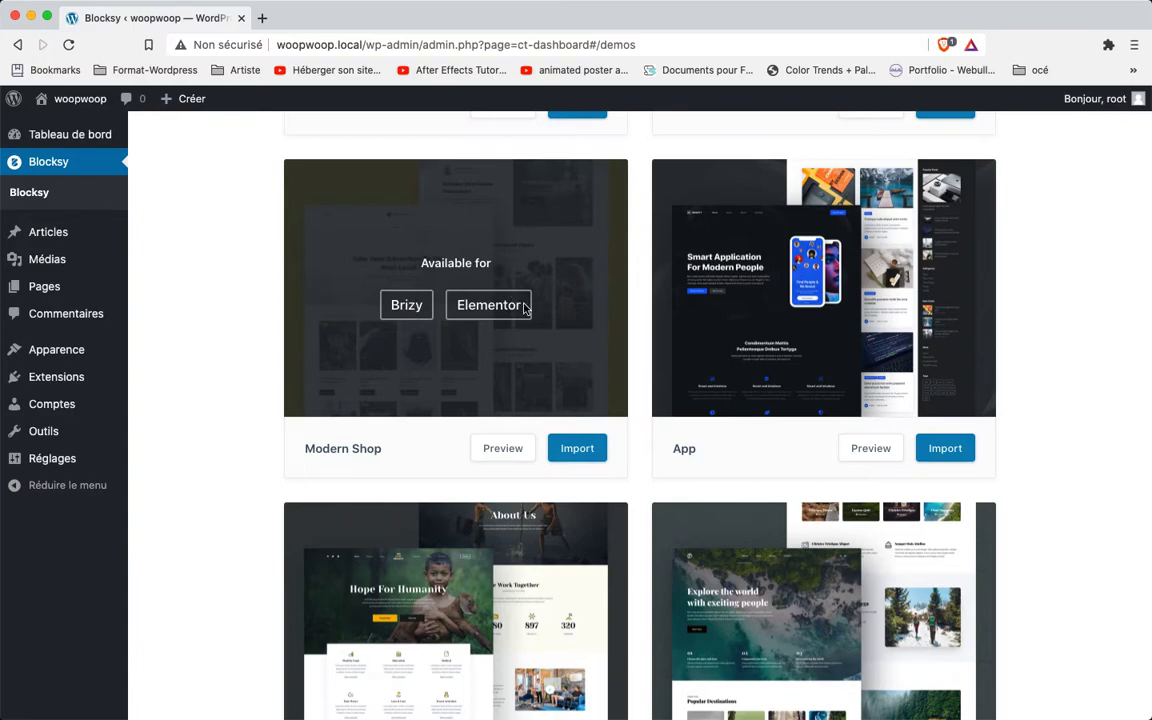
pyautogui.scroll(-6, 437, 391)
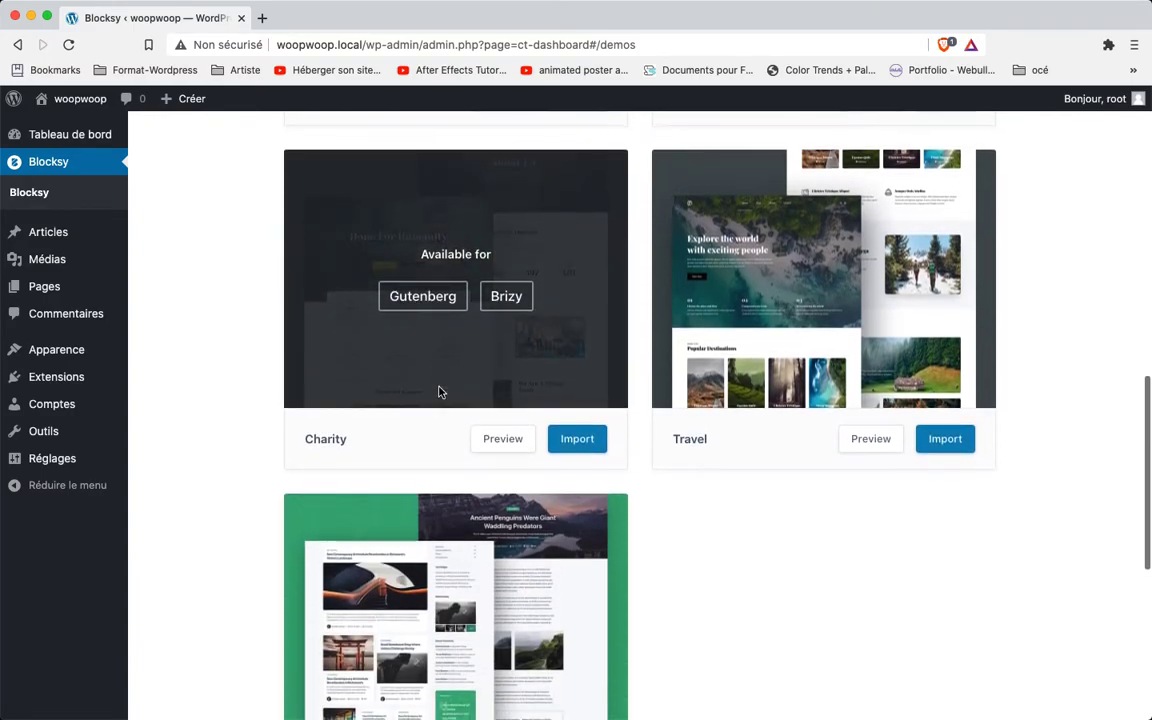
pyautogui.scroll(-3, 438, 391)
pyautogui.scroll(-6, 438, 391)
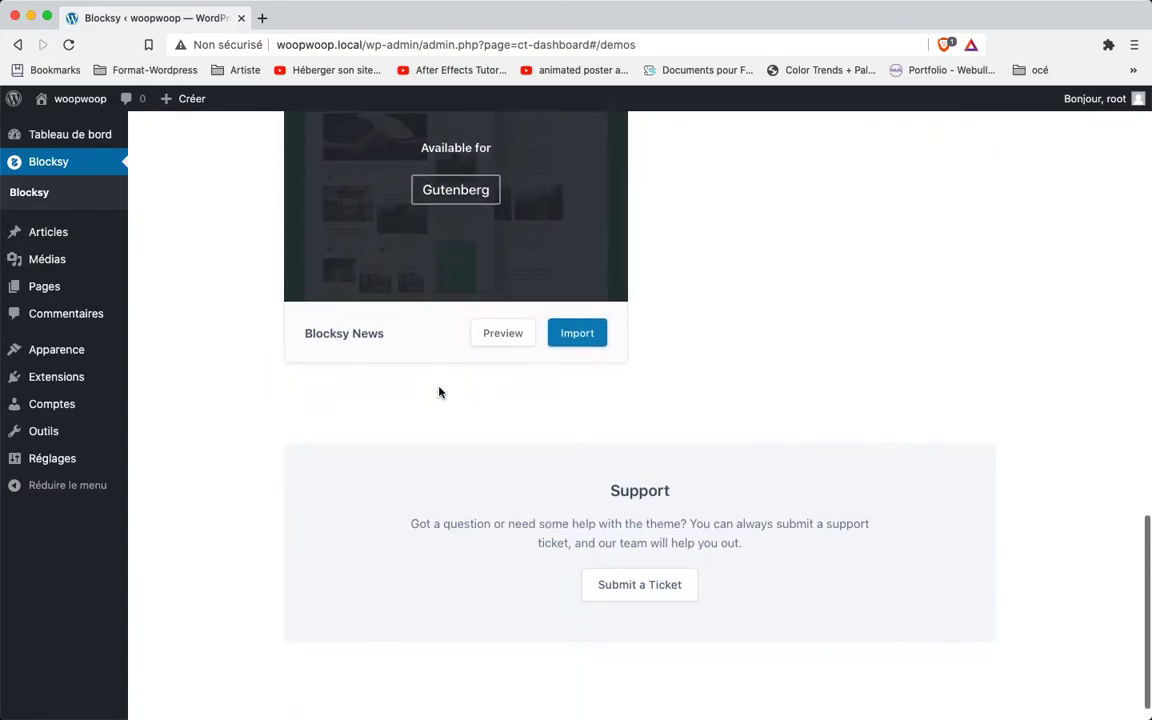
pyautogui.scroll(2, 438, 391)
pyautogui.scroll(20, 438, 391)
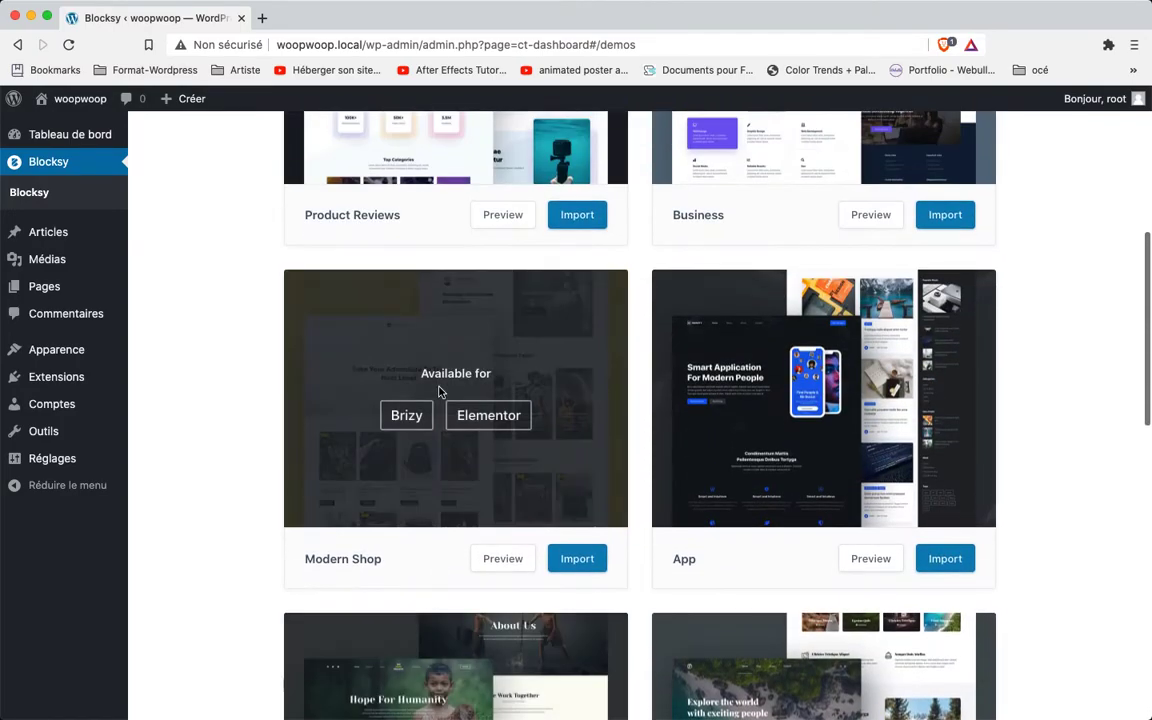
pyautogui.scroll(3, 438, 391)
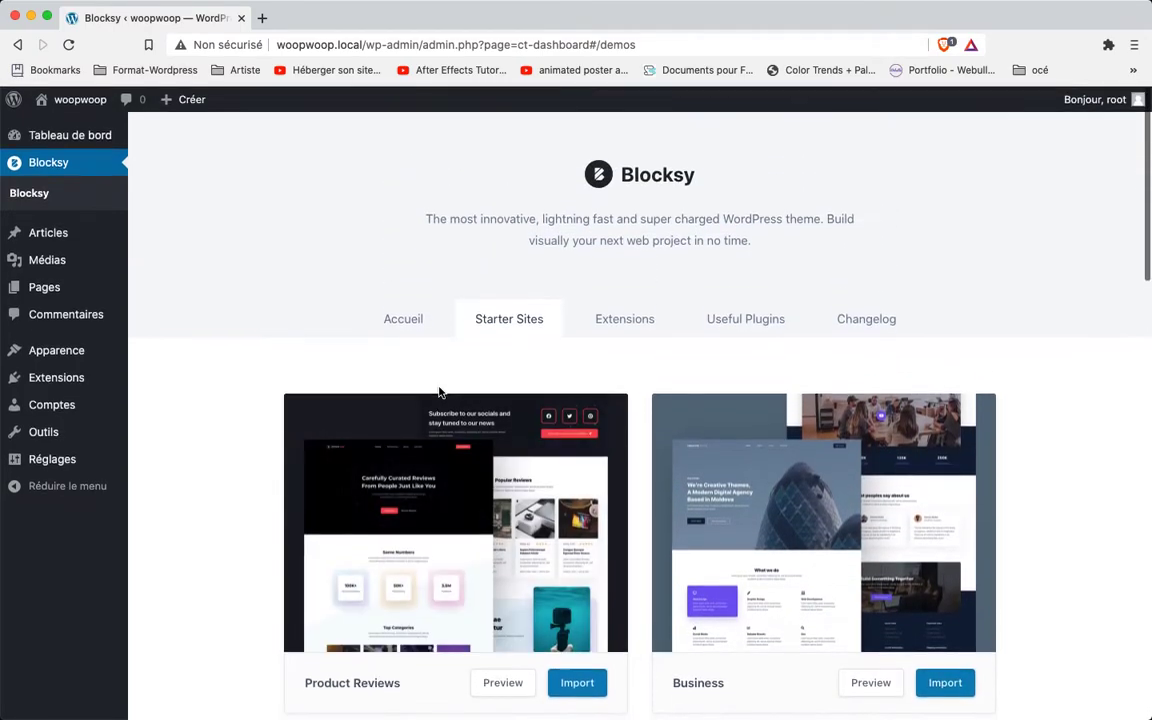
# Step: Import the Modern Shop starter site with the child theme, Brizy, WooCommerce, all options, widgets and content, as a clean install
pyautogui.scroll(-10, 438, 391)
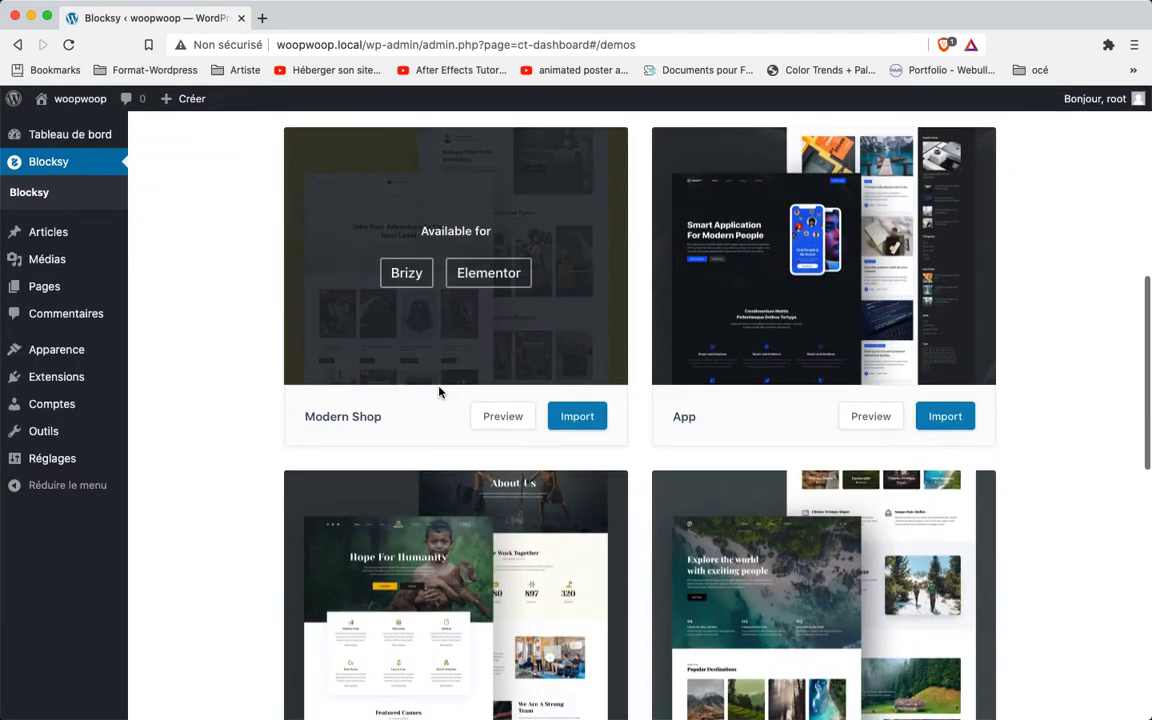
pyautogui.click(578, 418)
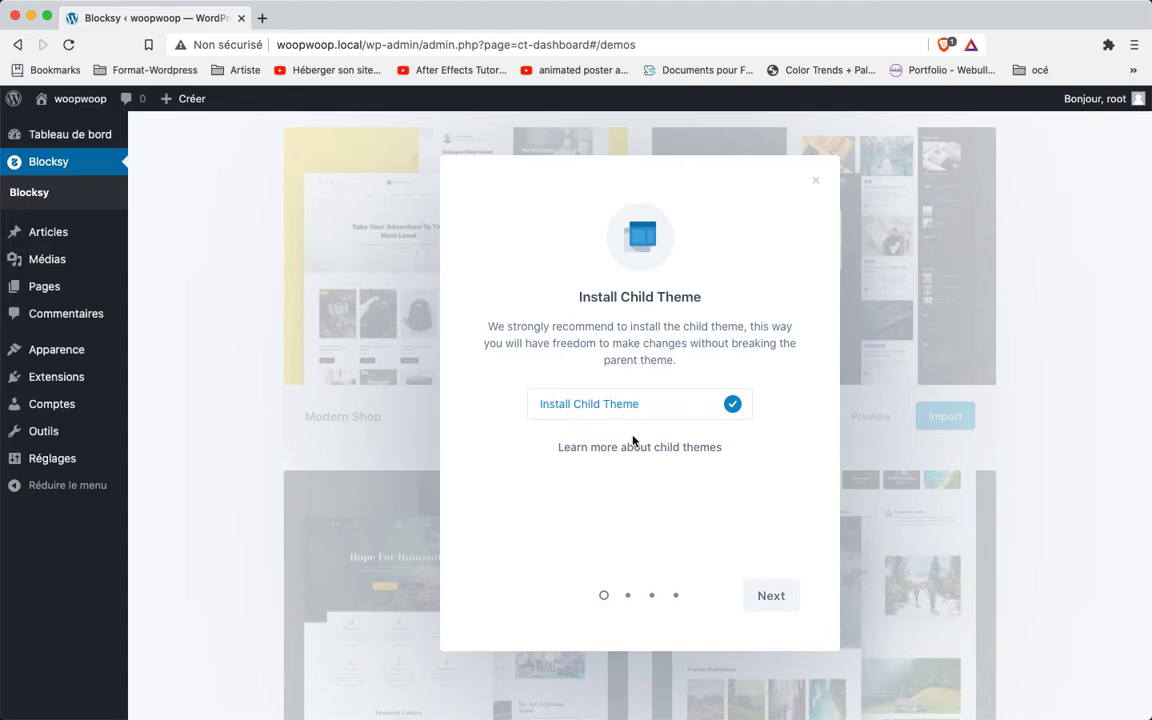
pyautogui.click(768, 604)
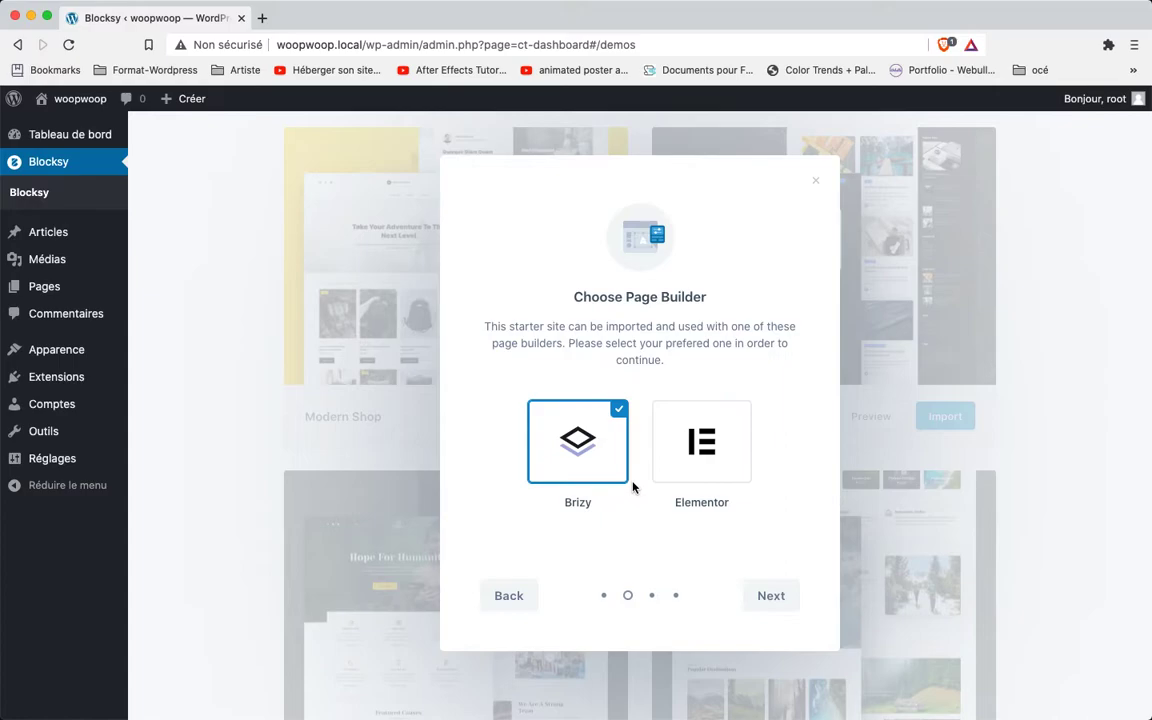
pyautogui.click(768, 596)
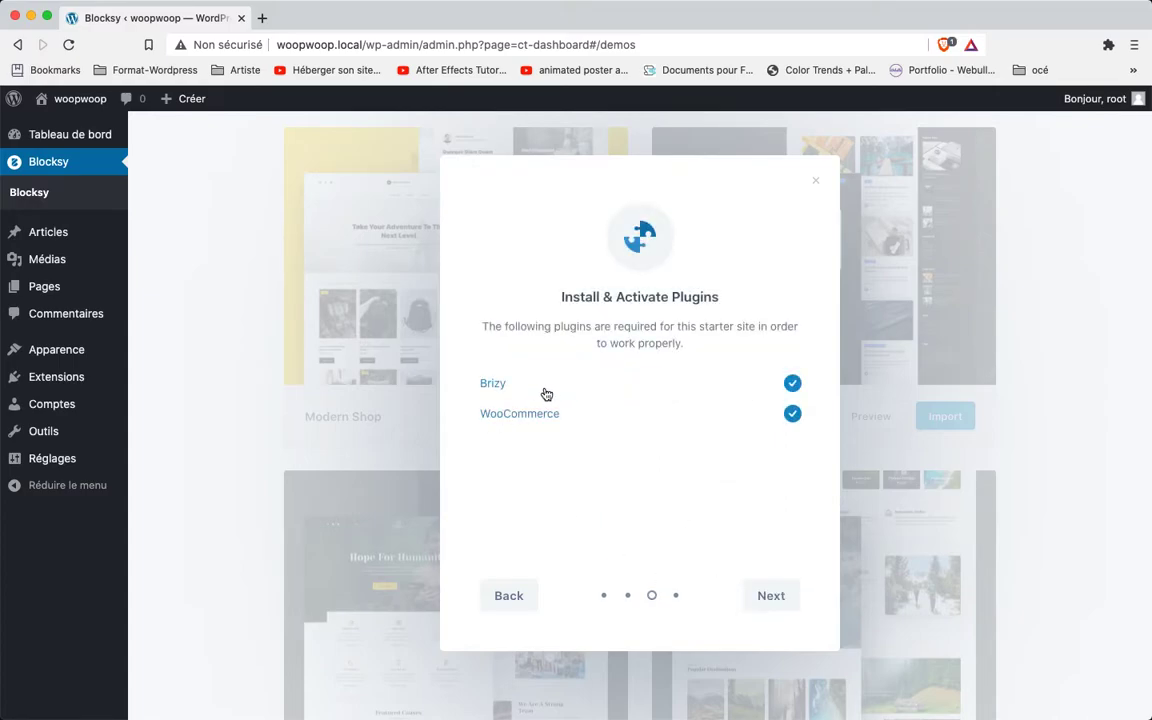
pyautogui.click(766, 598)
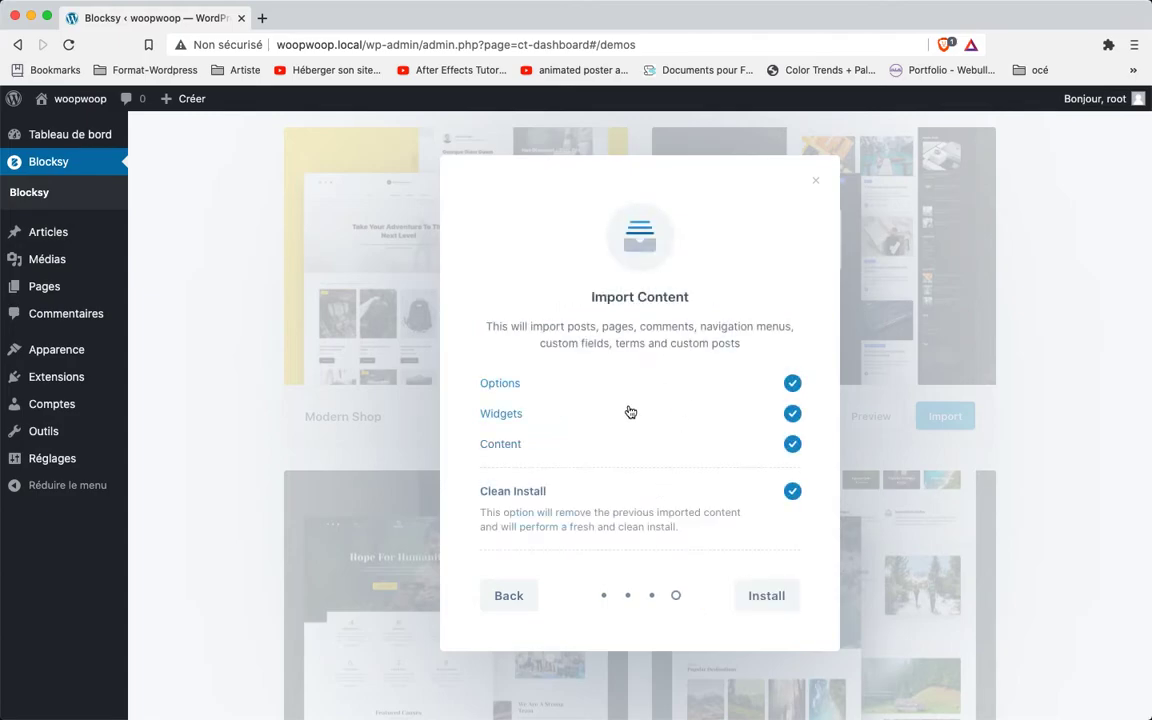
pyautogui.click(784, 596)
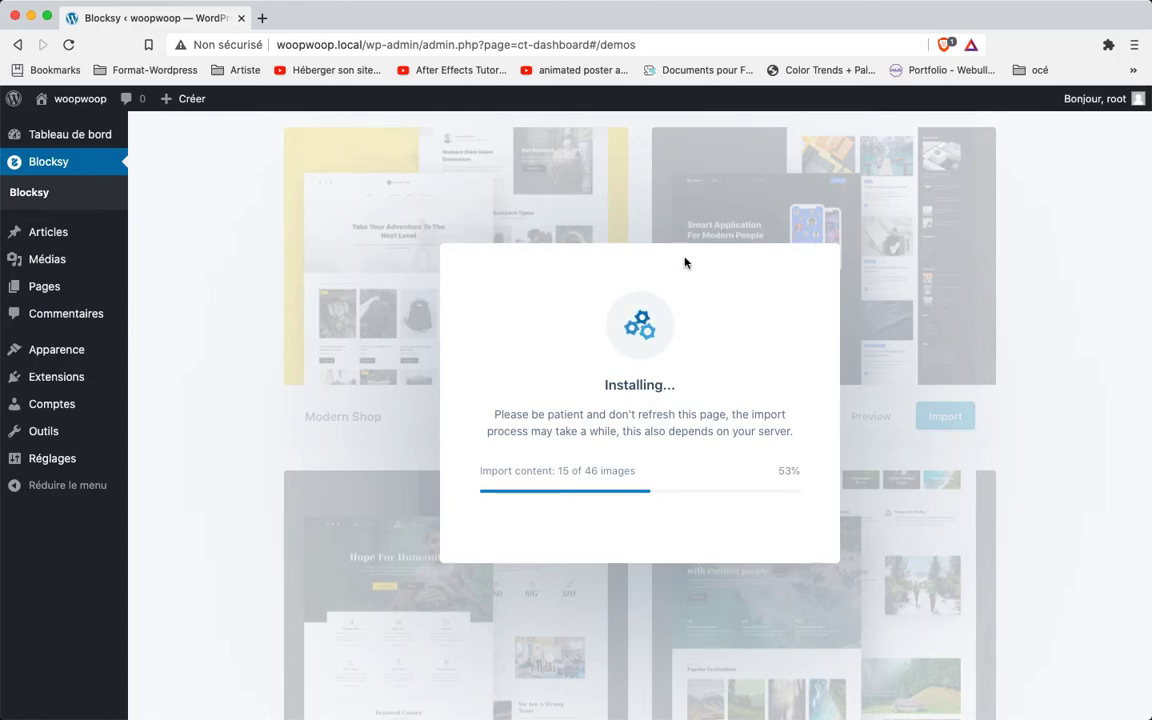
pyautogui.moveTo(935, 18)
pyautogui.moveTo(469, 700)
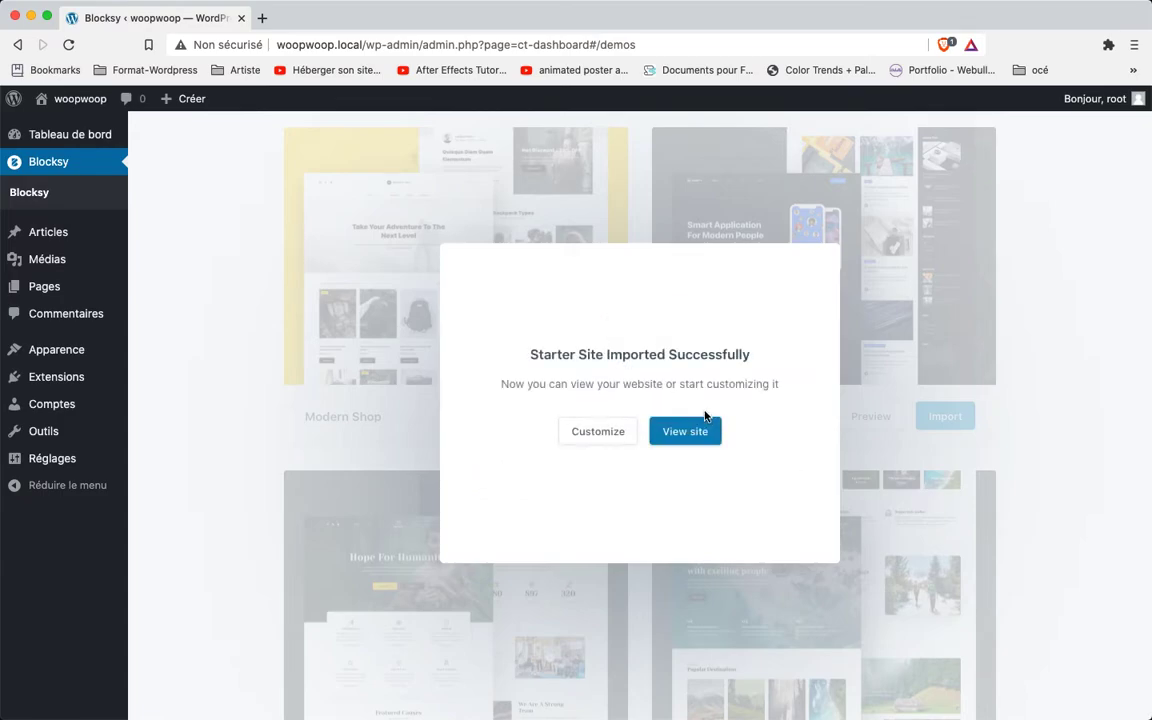
# Step: Open the imported site's homepage and dismiss its cookie notice
pyautogui.click(698, 427)
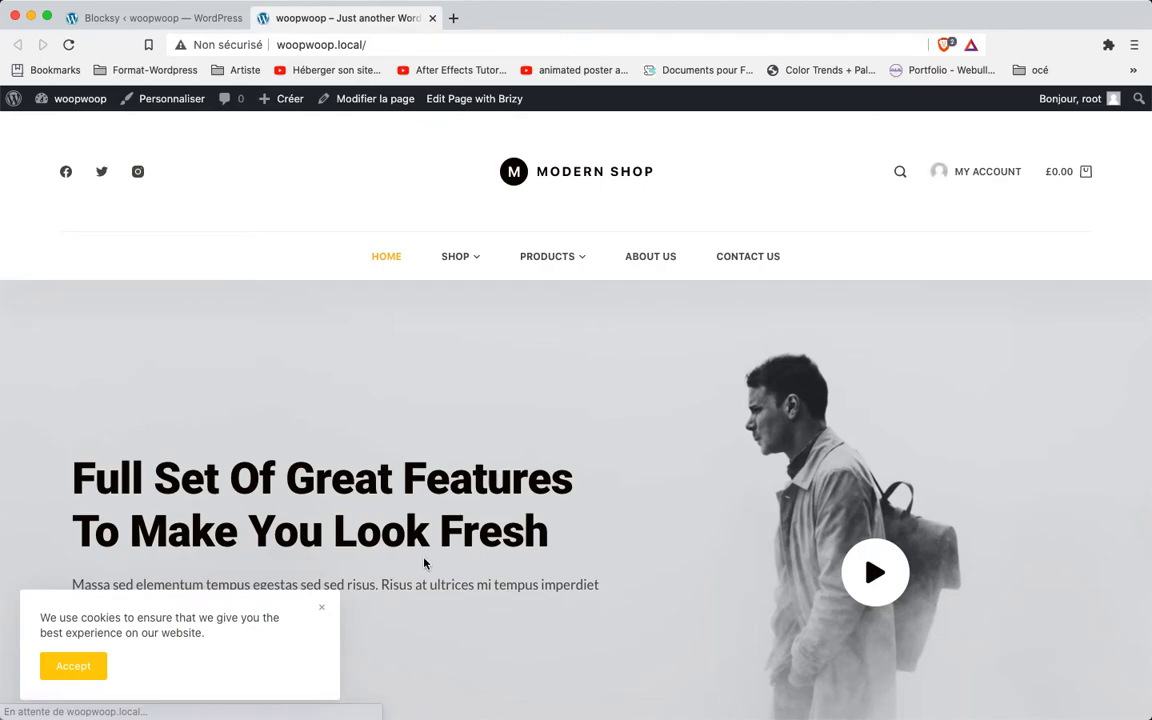
pyautogui.click(322, 607)
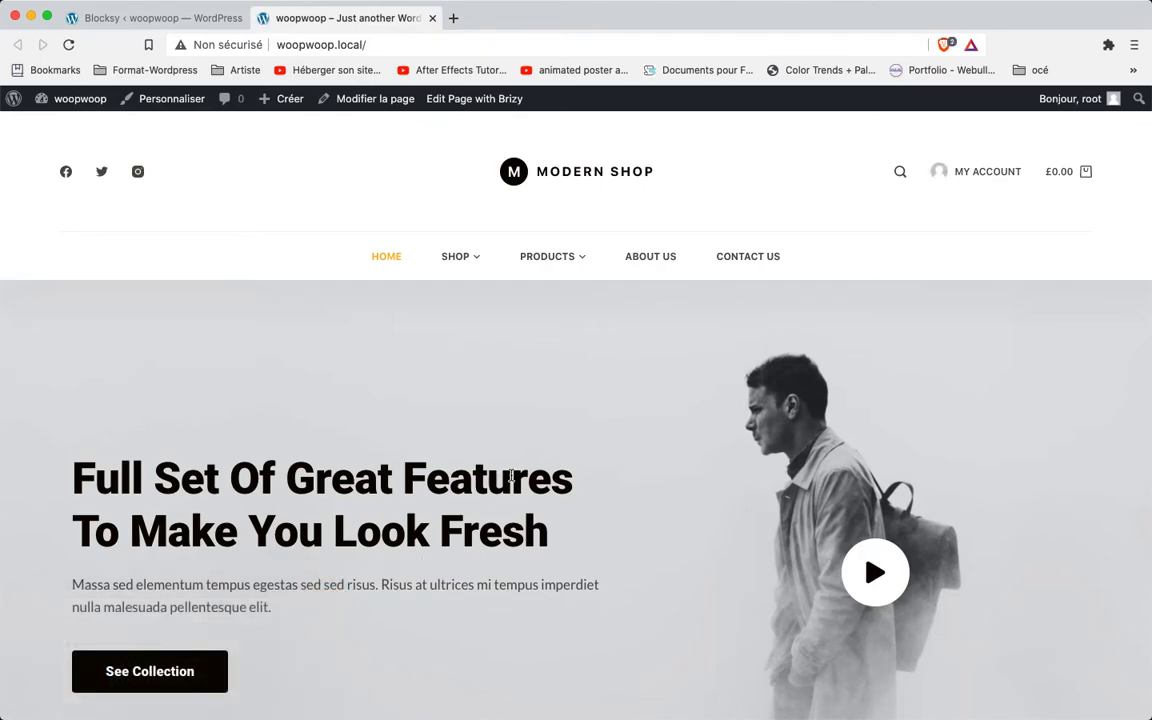
# Step: Examine the homepage's sections from the hero banner through Backpack Types to Featured Products
pyautogui.scroll(-1, 560, 420)
pyautogui.scroll(1, 650, 350)
pyautogui.scroll(-7, 514, 414)
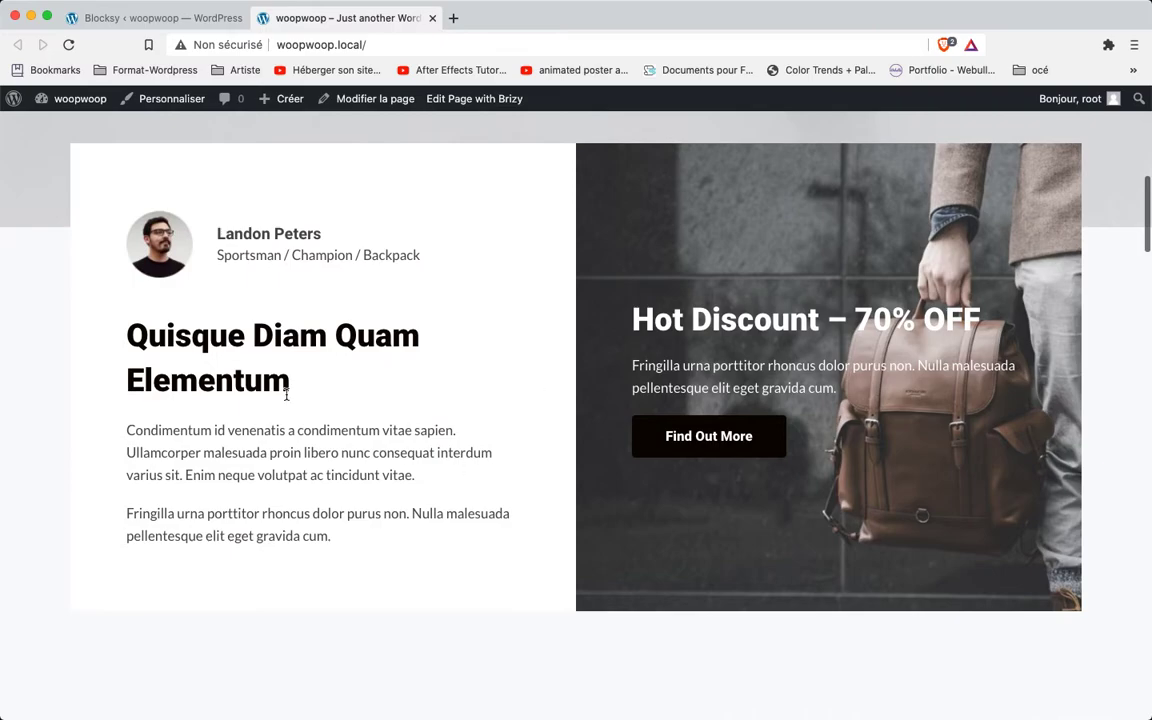
pyautogui.scroll(-5, 670, 352)
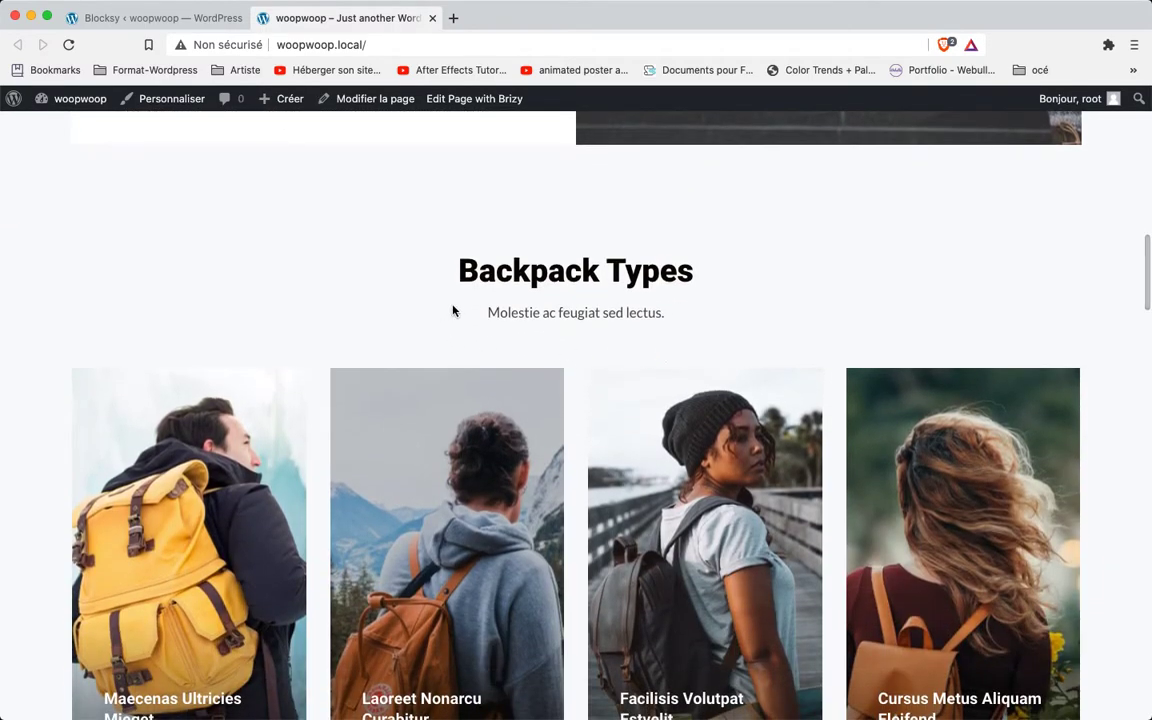
pyautogui.scroll(-4, 343, 551)
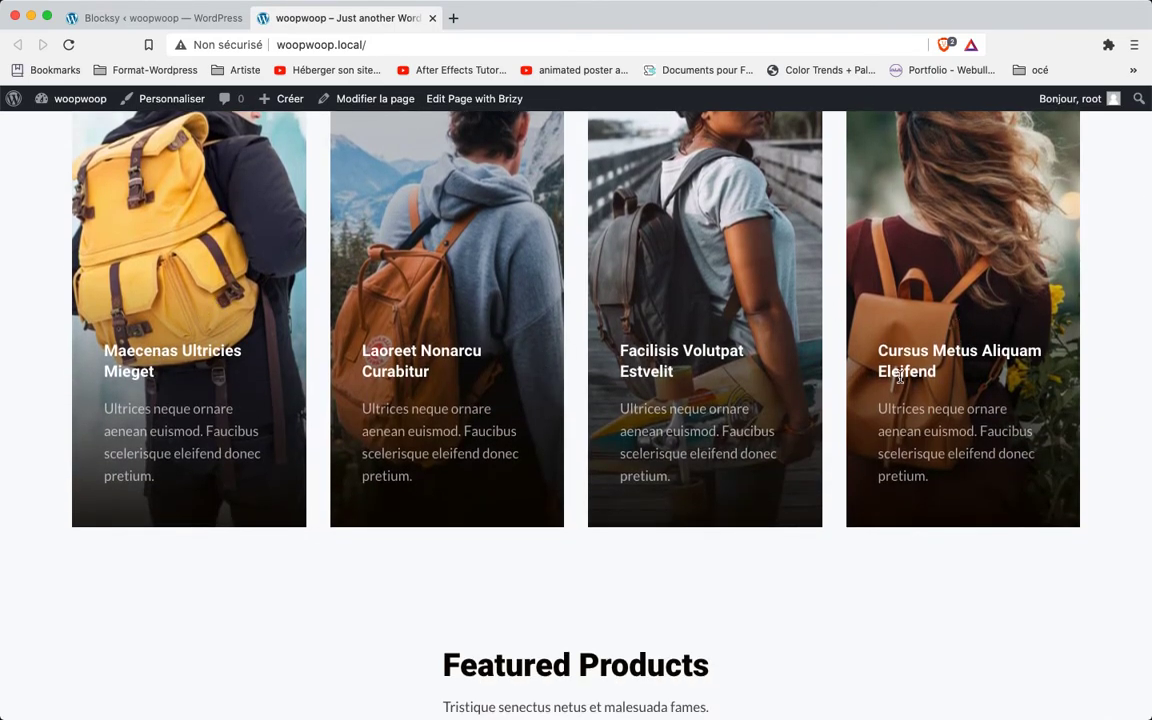
pyautogui.scroll(2, 774, 297)
pyautogui.scroll(-1, 573, 342)
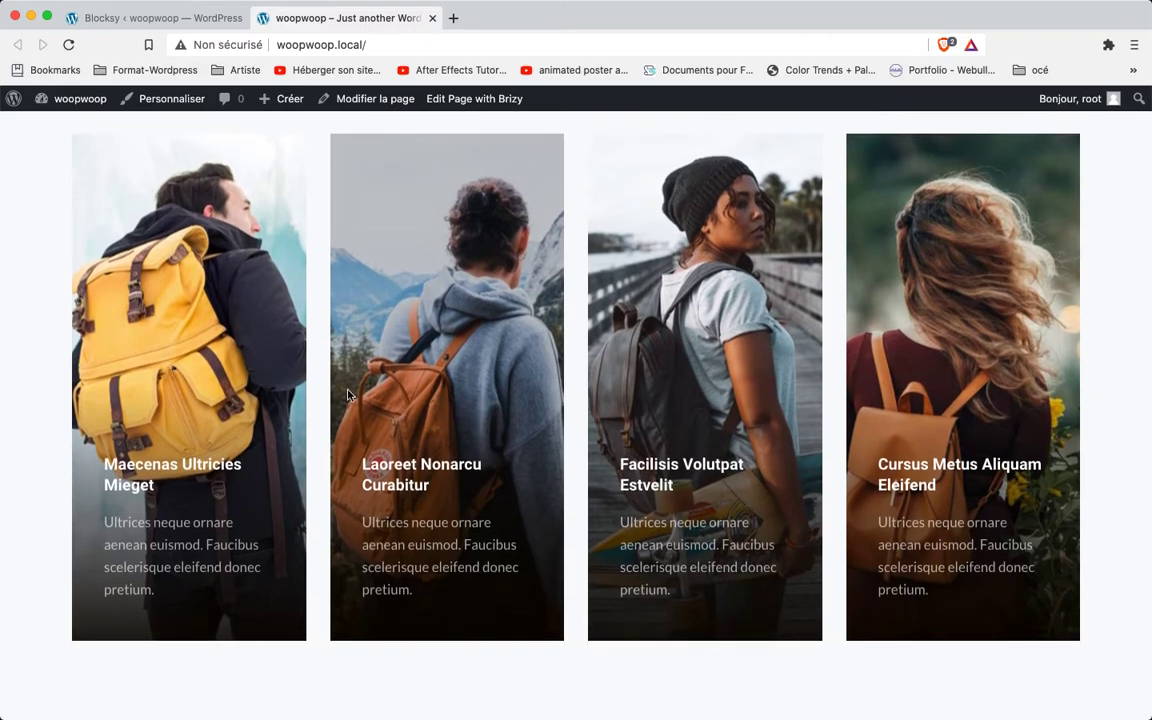
pyautogui.scroll(2, 557, 476)
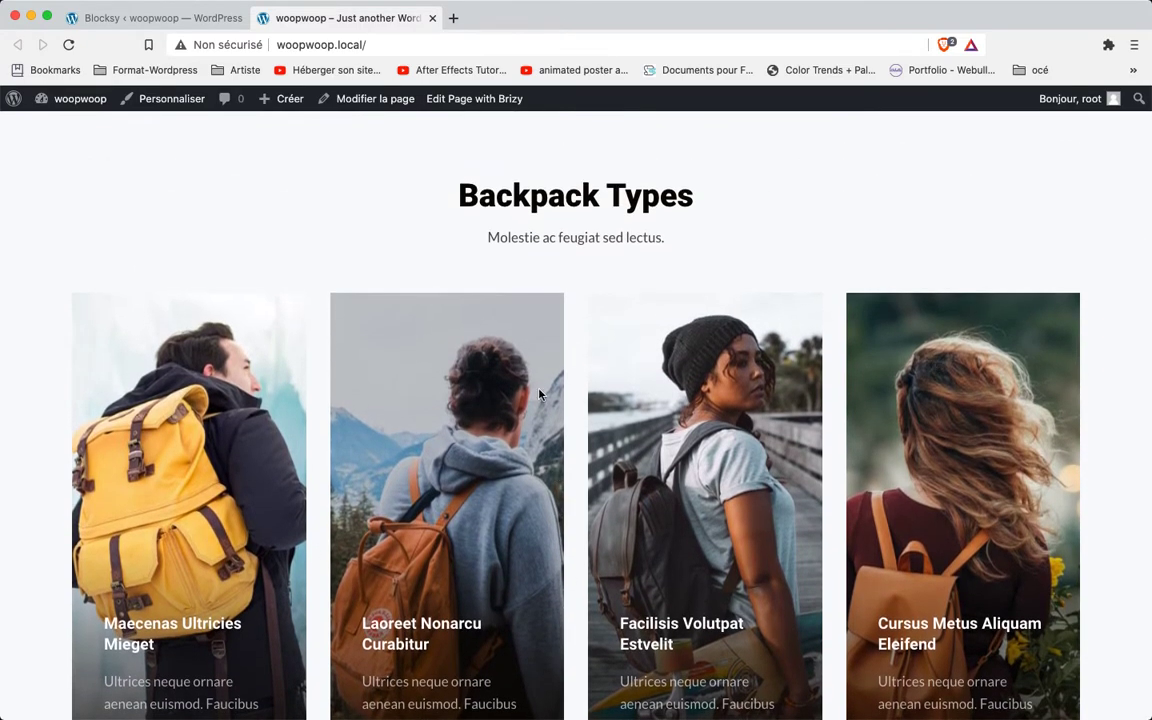
pyautogui.scroll(-1, 484, 348)
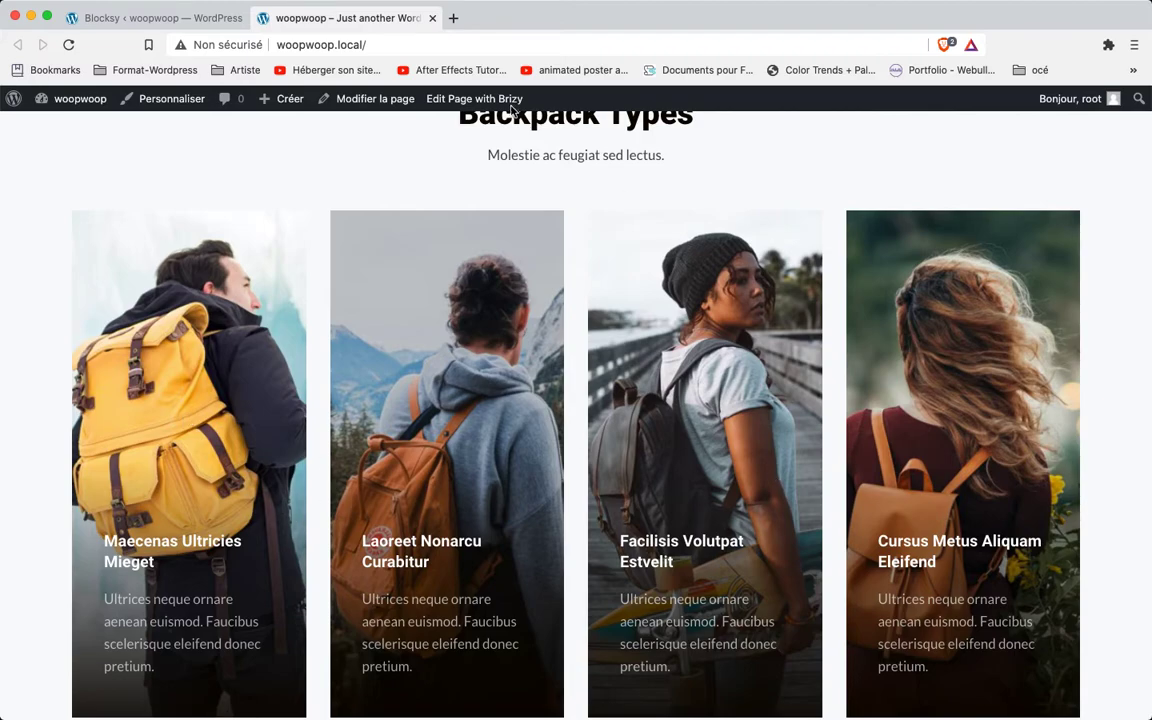
pyautogui.scroll(1, 500, 120)
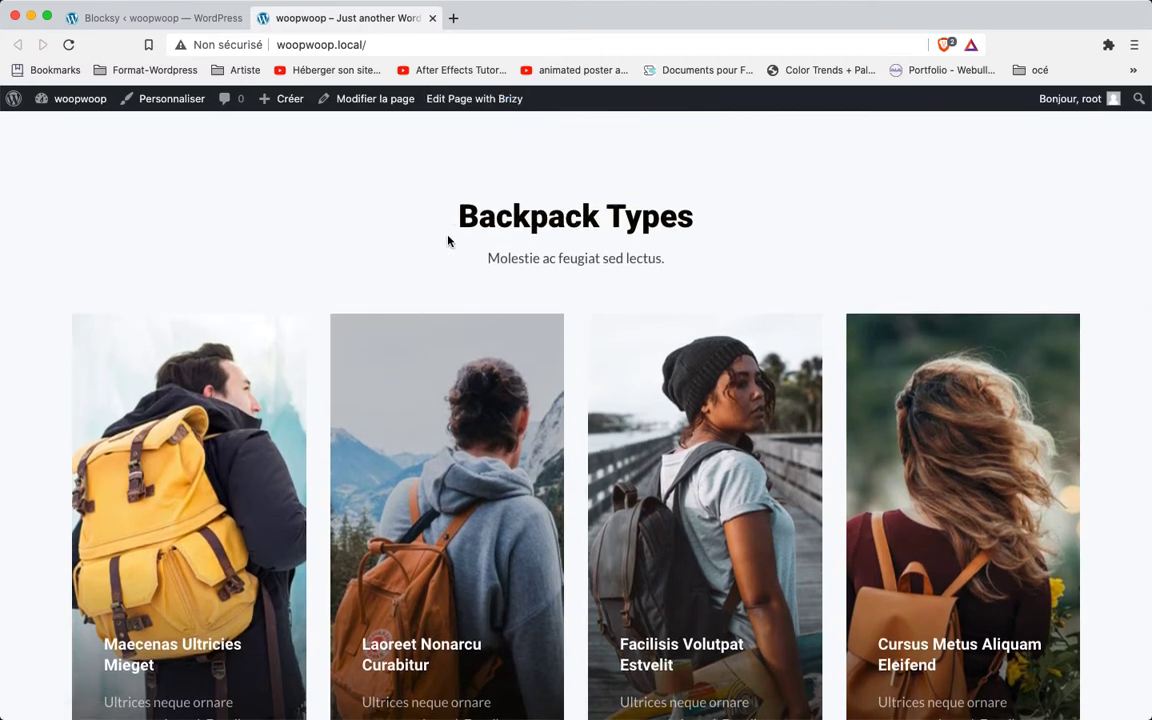
pyautogui.scroll(-6, 448, 240)
pyautogui.scroll(-2, 448, 241)
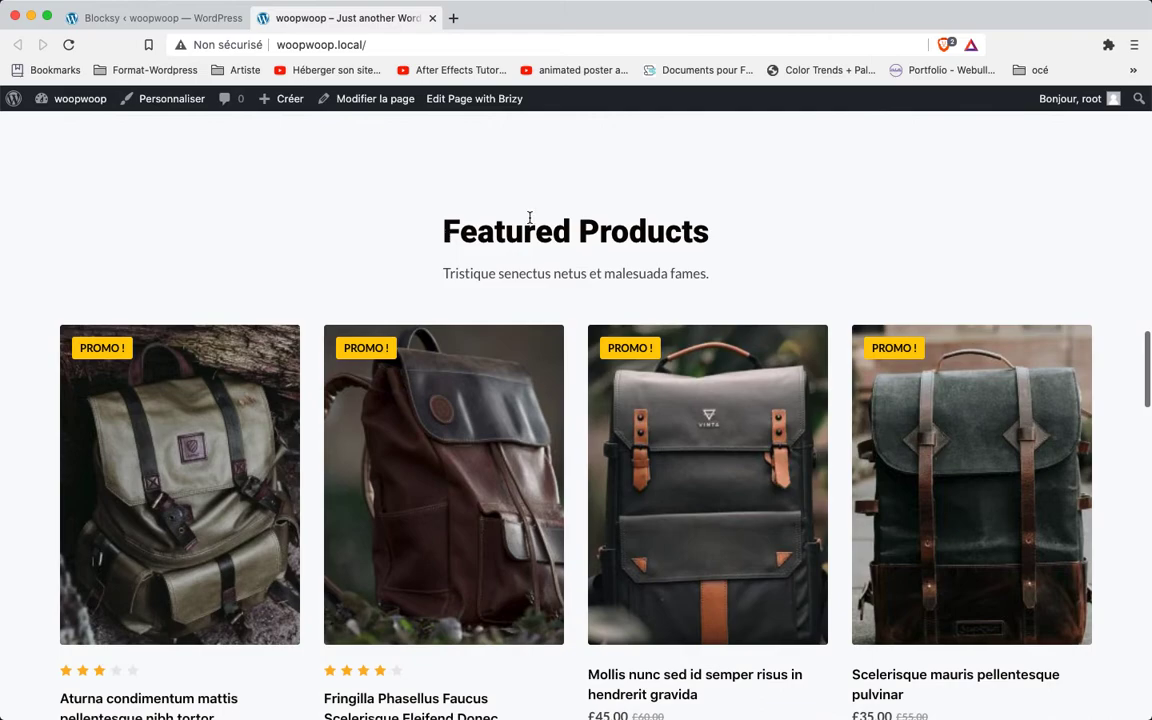
pyautogui.scroll(-2, 420, 330)
pyautogui.scroll(1, 571, 293)
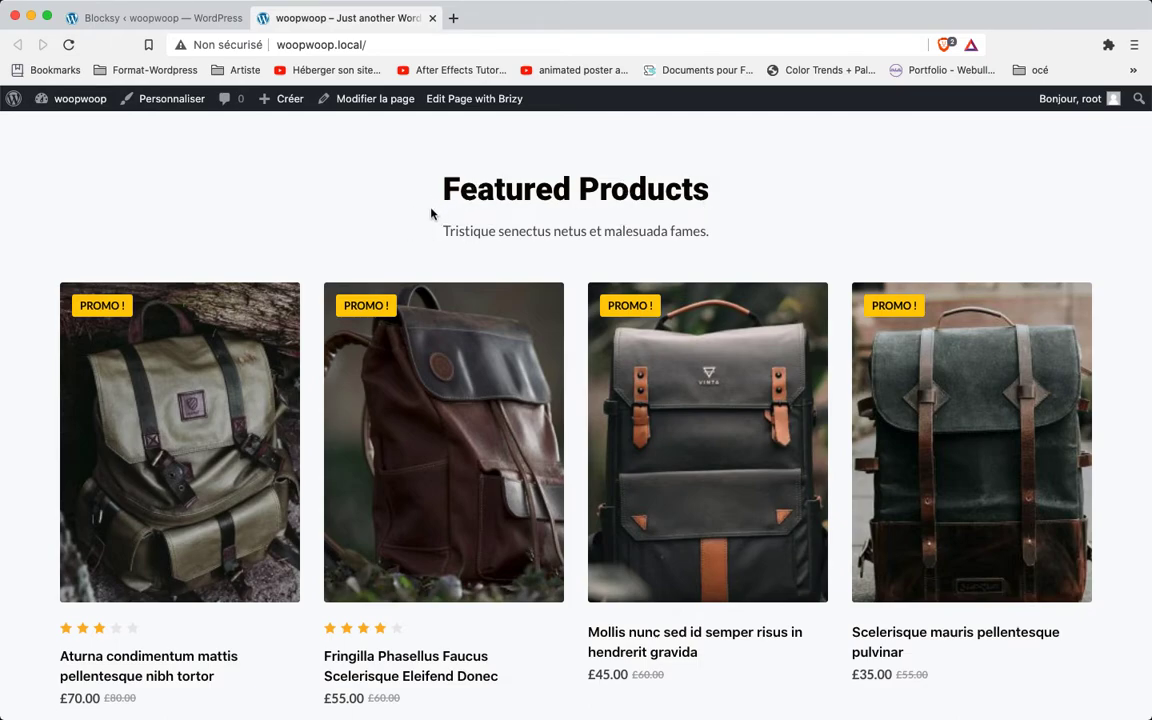
pyautogui.scroll(-3, 440, 450)
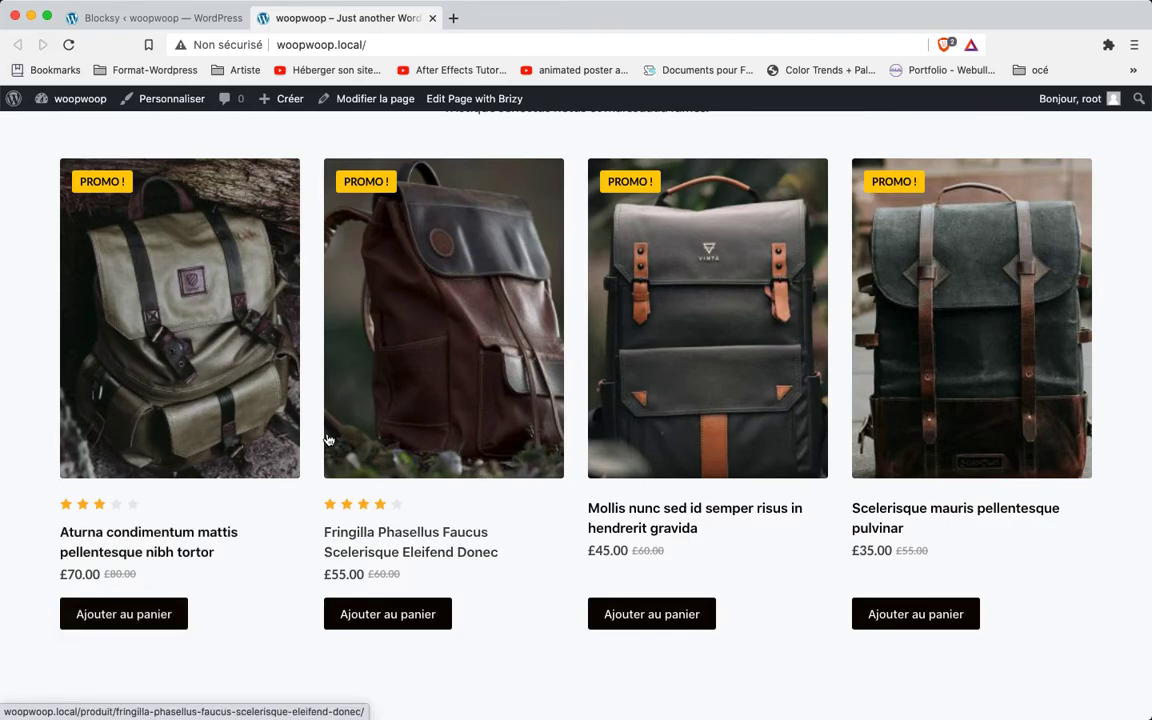
# Step: Look through the rest of the homepage's product listings and open the Libero faucibus nistincidunt elementum integer product
pyautogui.scroll(-2, 314, 432)
pyautogui.scroll(-20, 314, 432)
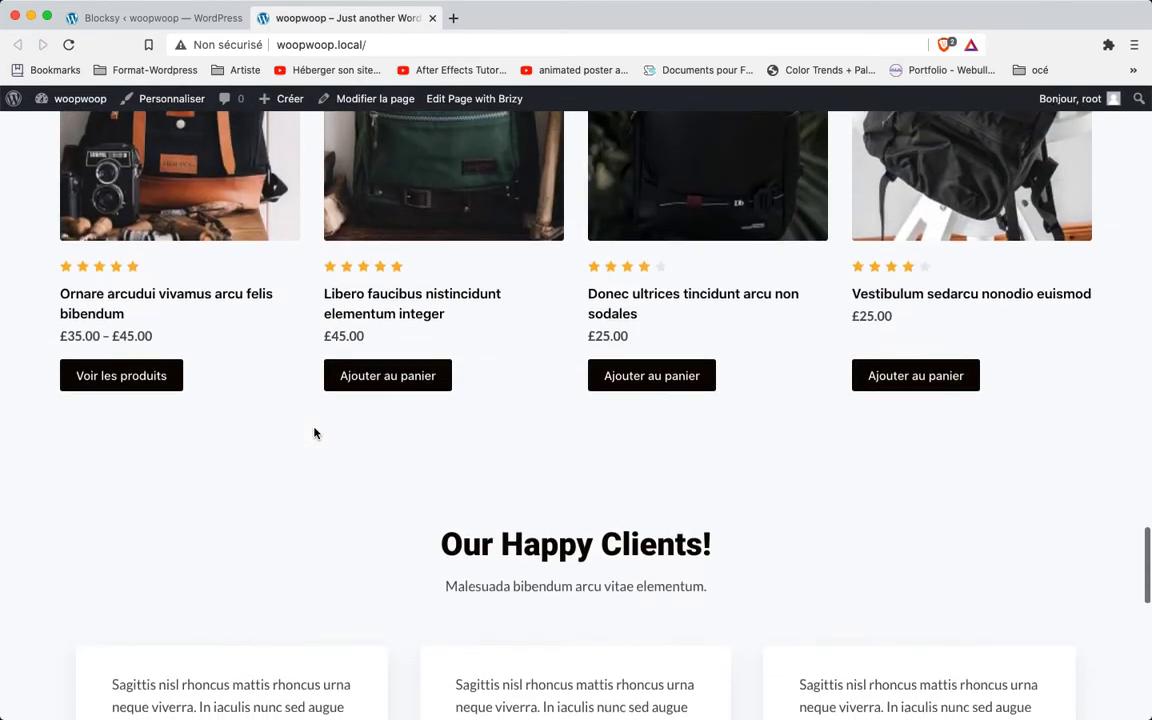
pyautogui.scroll(8, 314, 432)
pyautogui.click(460, 427)
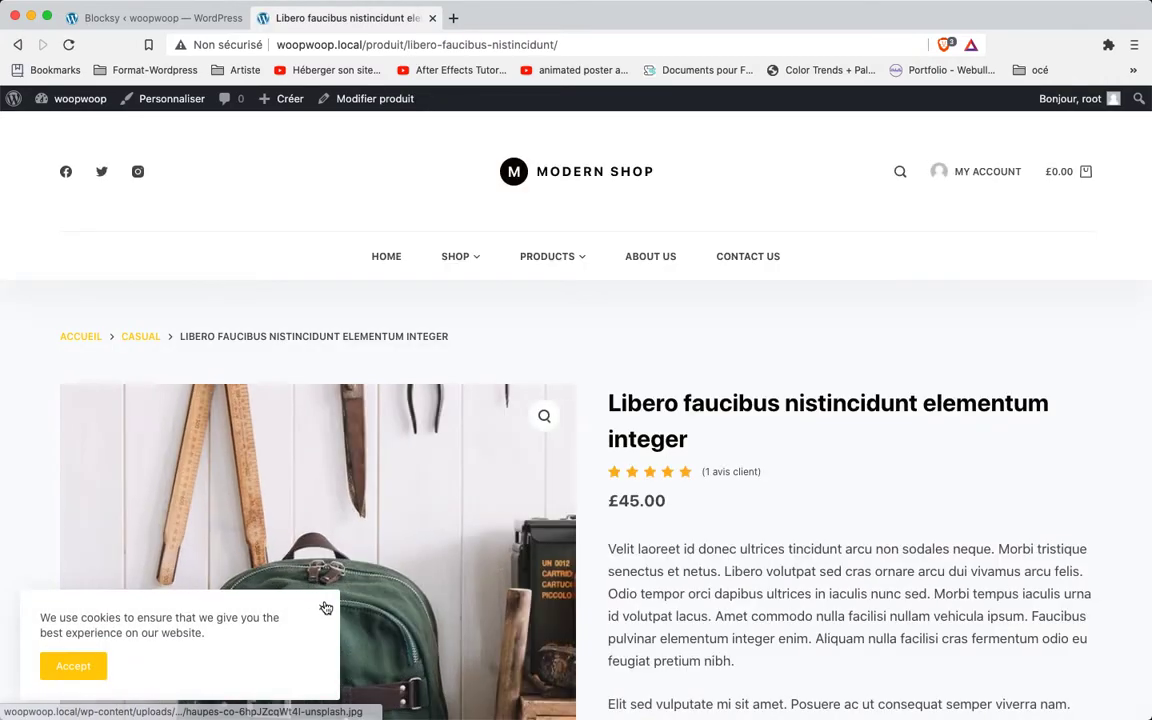
# Step: Examine the product page's image, purchase options, description, customer reviews and related products
pyautogui.scroll(-3, 546, 597)
pyautogui.scroll(-5, 546, 597)
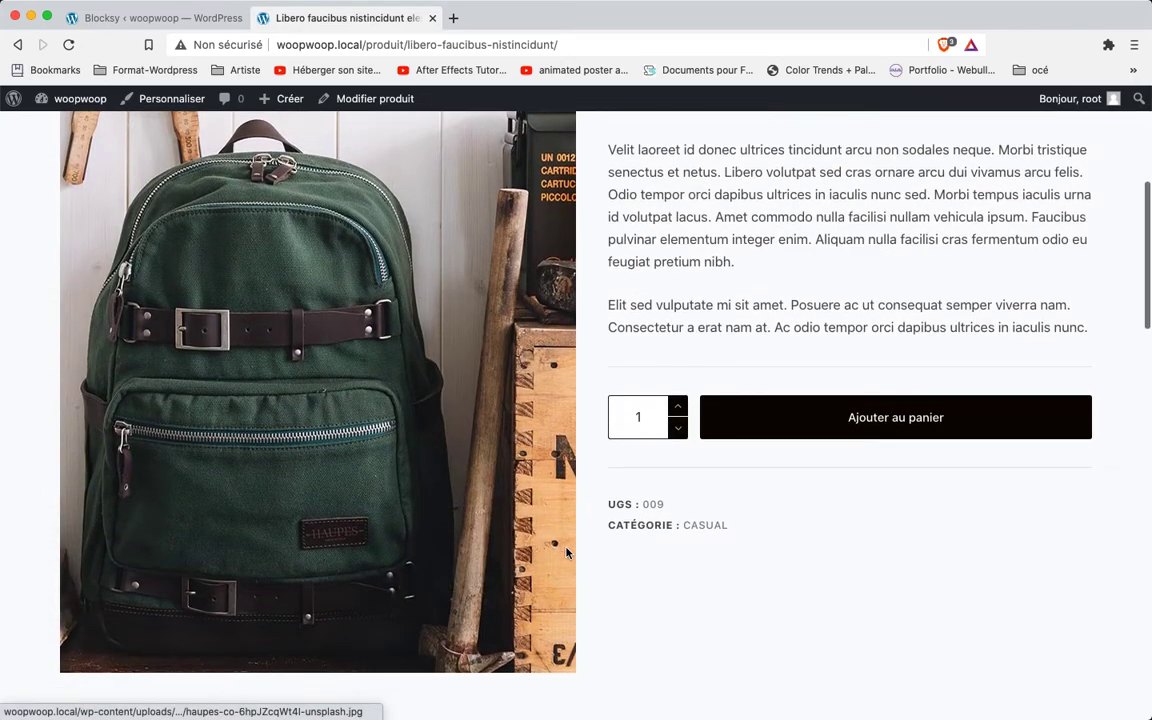
pyautogui.scroll(3, 645, 300)
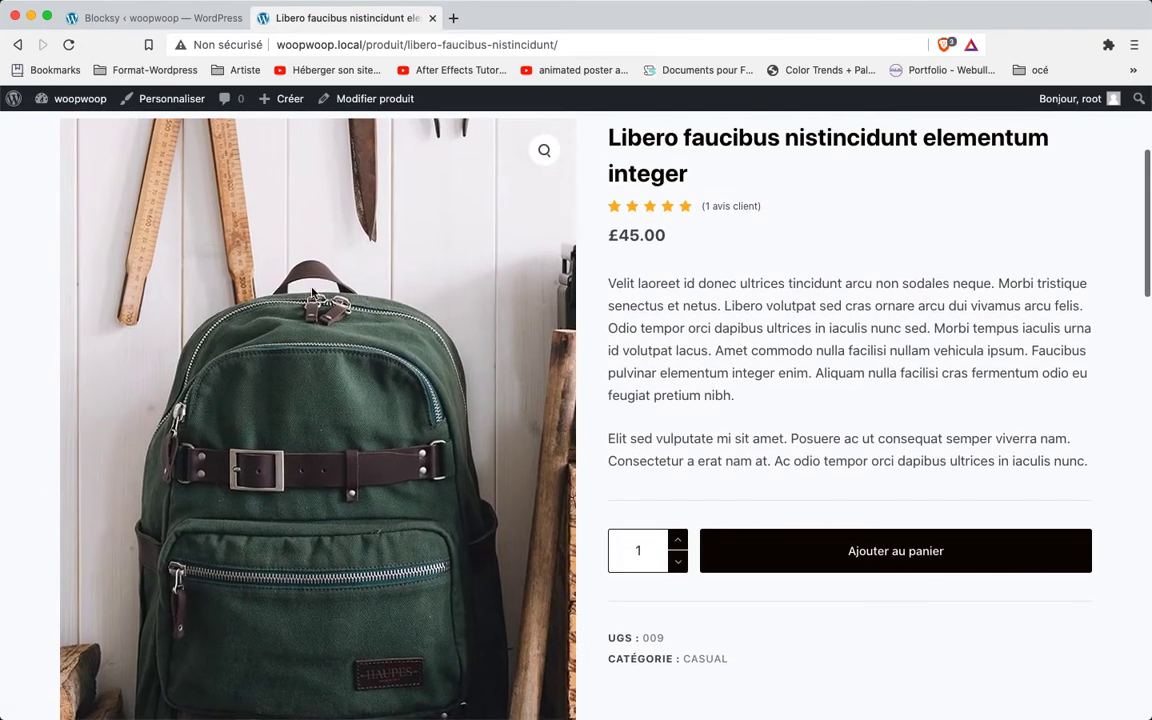
pyautogui.scroll(-10, 526, 350)
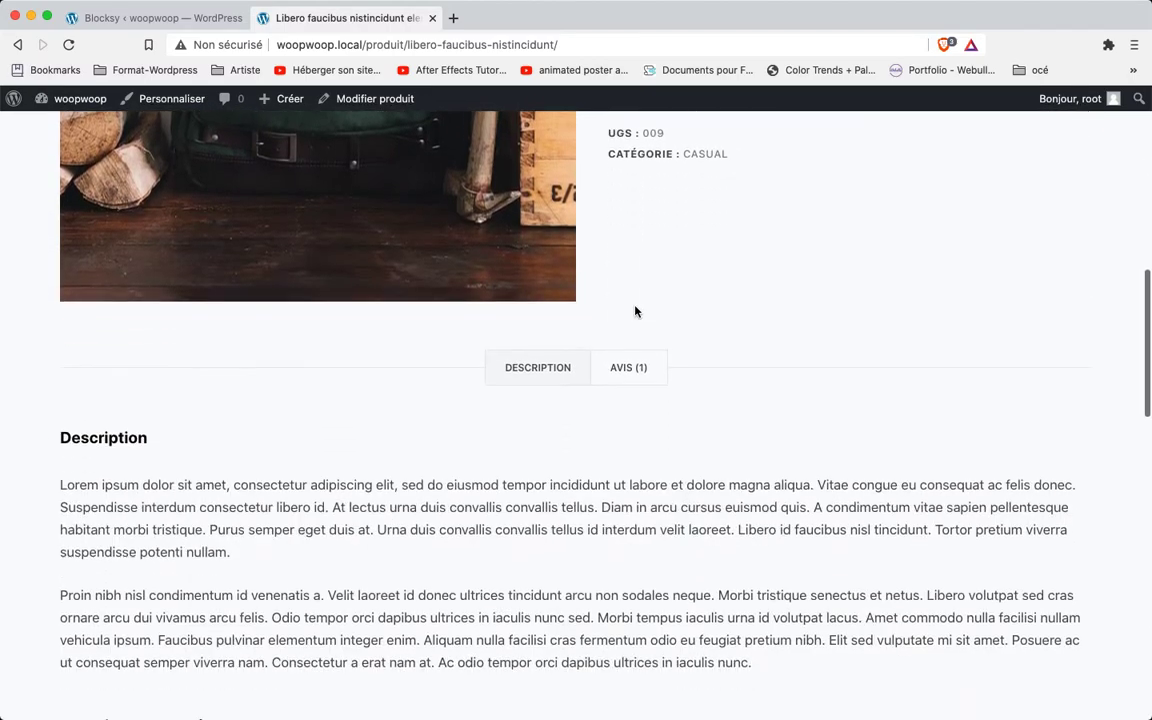
pyautogui.click(642, 364)
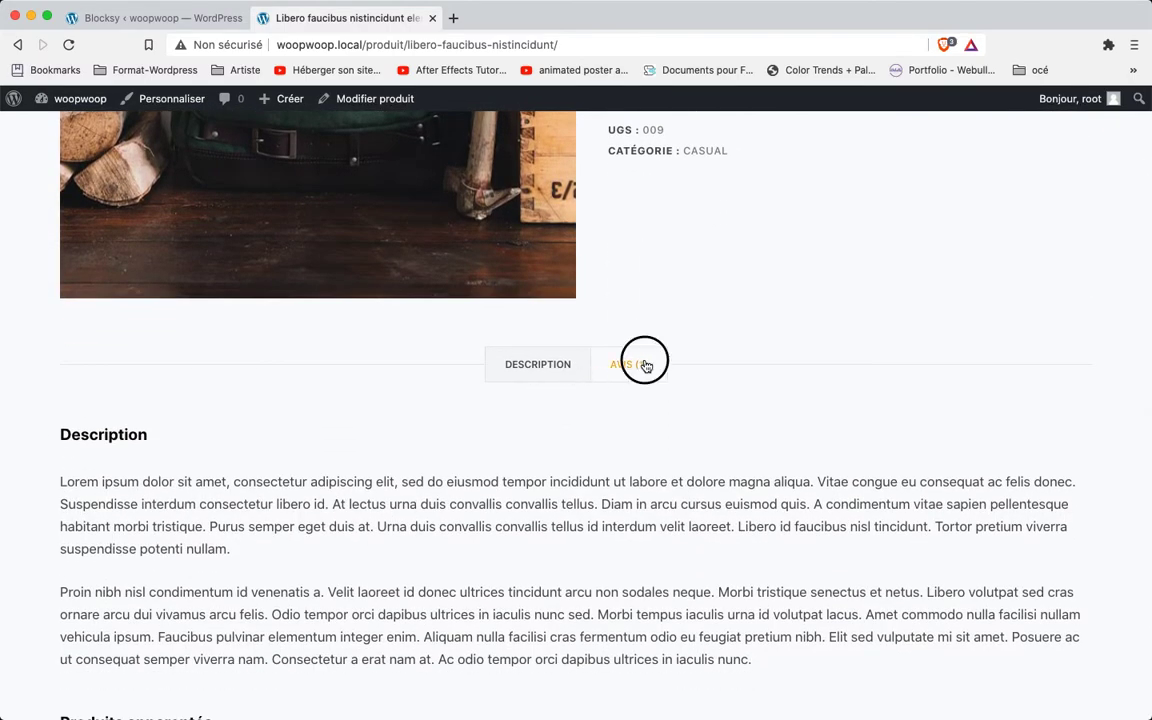
pyautogui.click(560, 366)
pyautogui.scroll(-13, 559, 366)
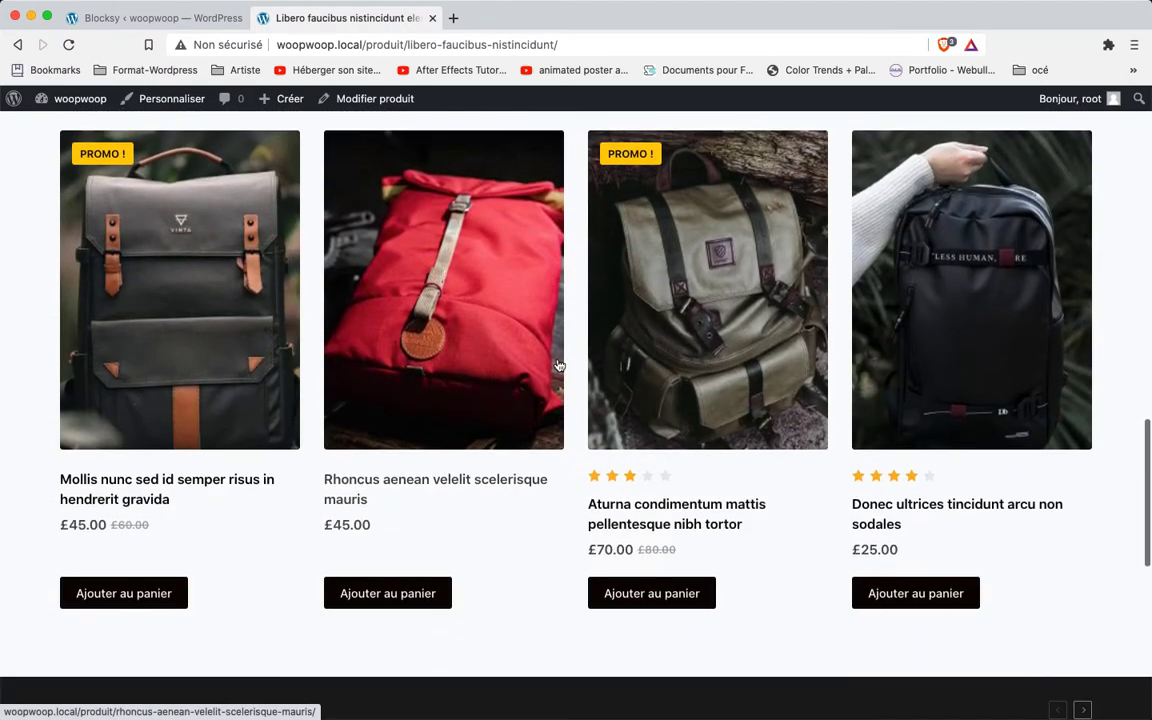
# Step: Check the shop's Shop and Products submenus and view the Simple Product demo page
pyautogui.scroll(2, 559, 366)
pyautogui.scroll(20, 559, 366)
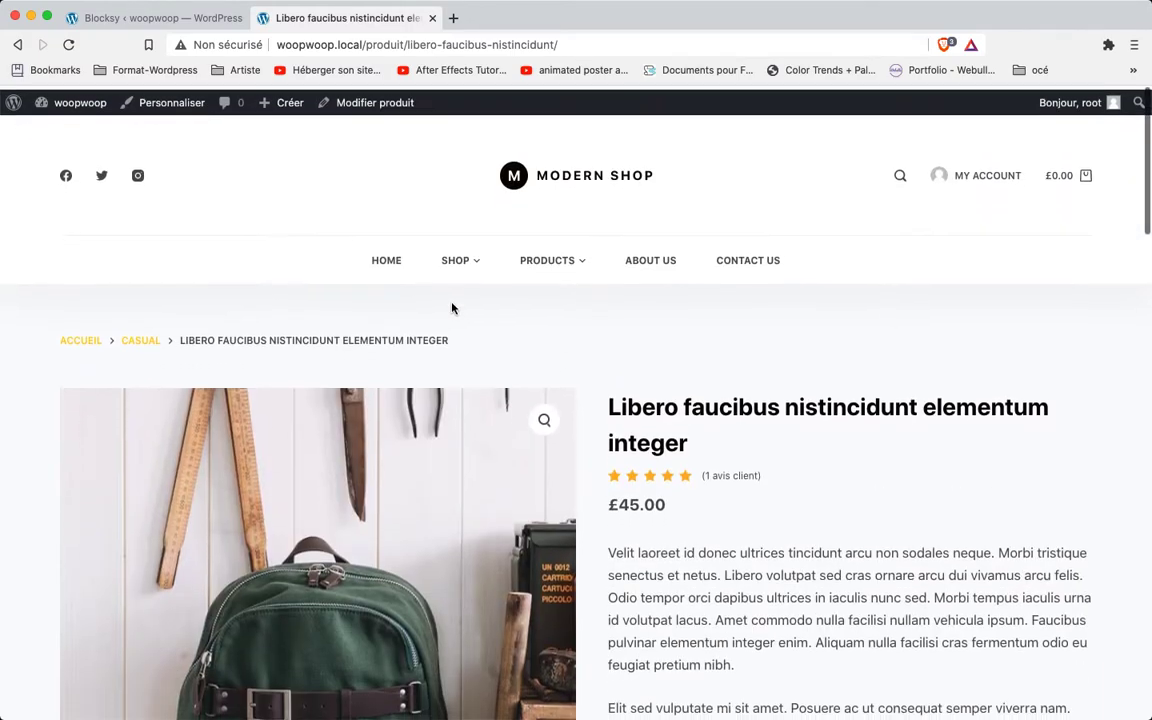
pyautogui.moveTo(452, 271)
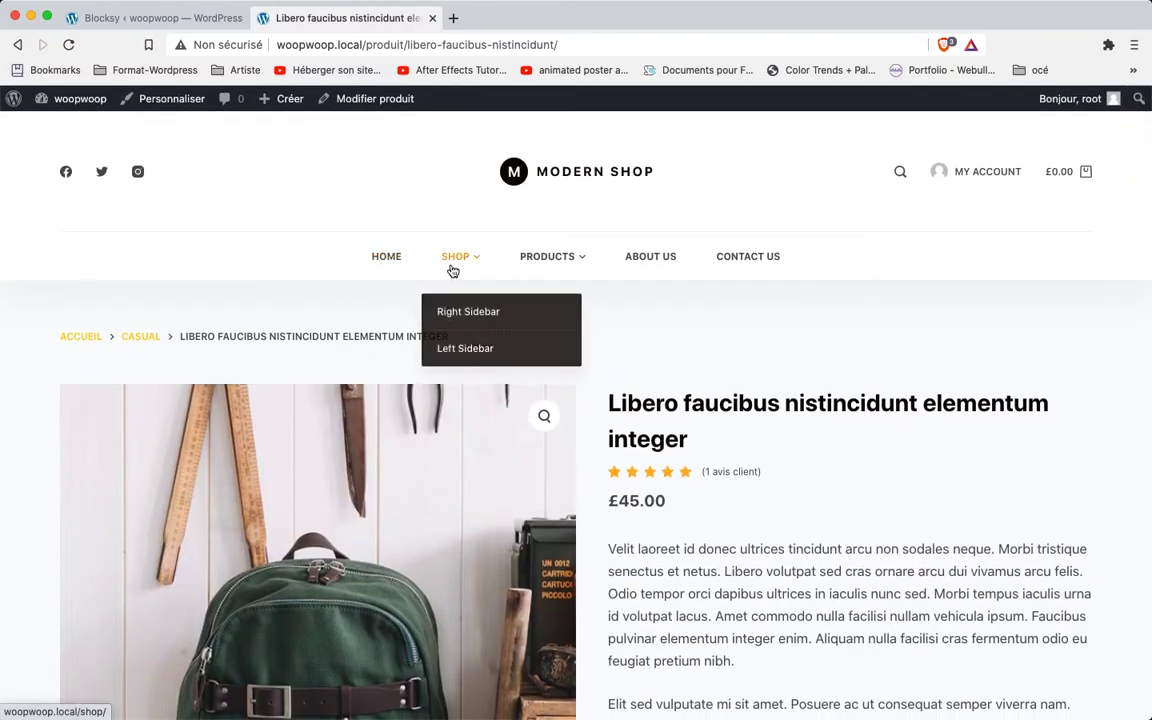
pyautogui.click(547, 256)
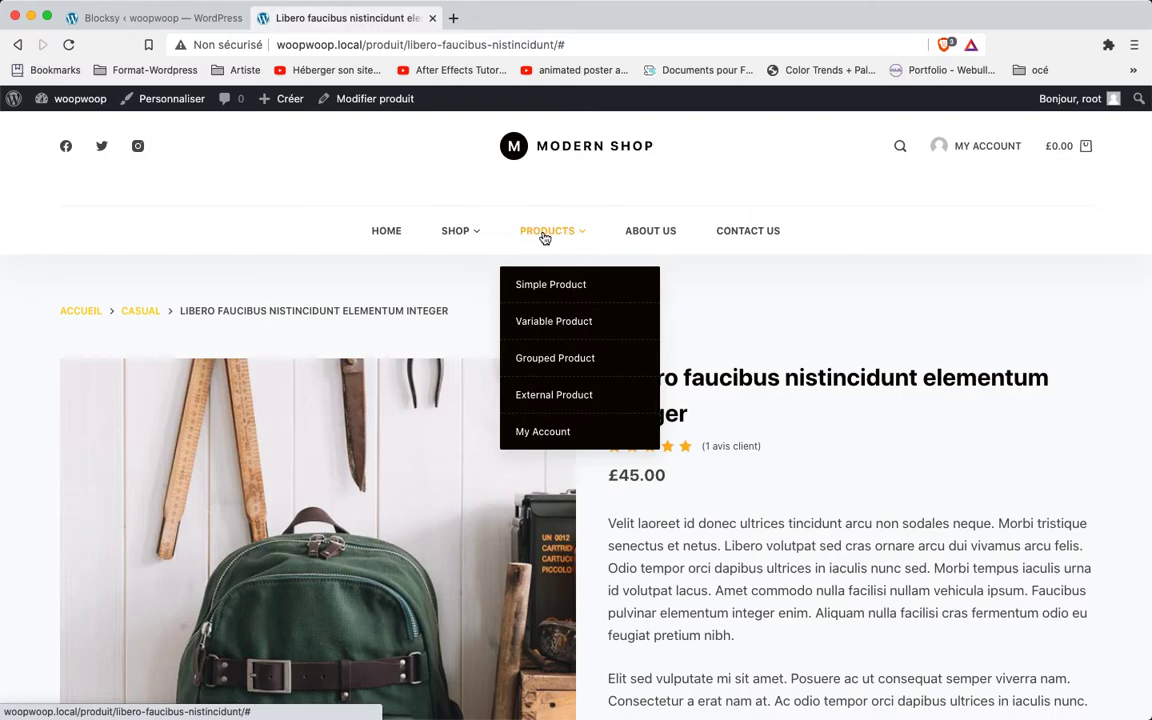
pyautogui.click(560, 294)
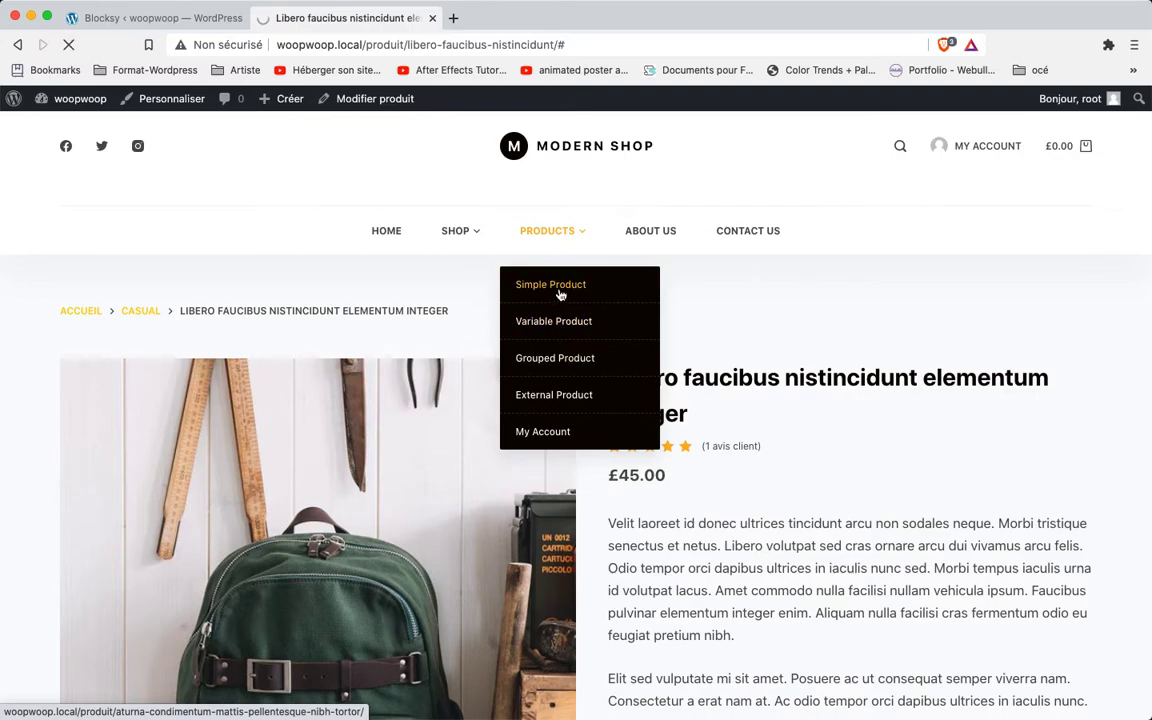
pyautogui.scroll(-3, 560, 294)
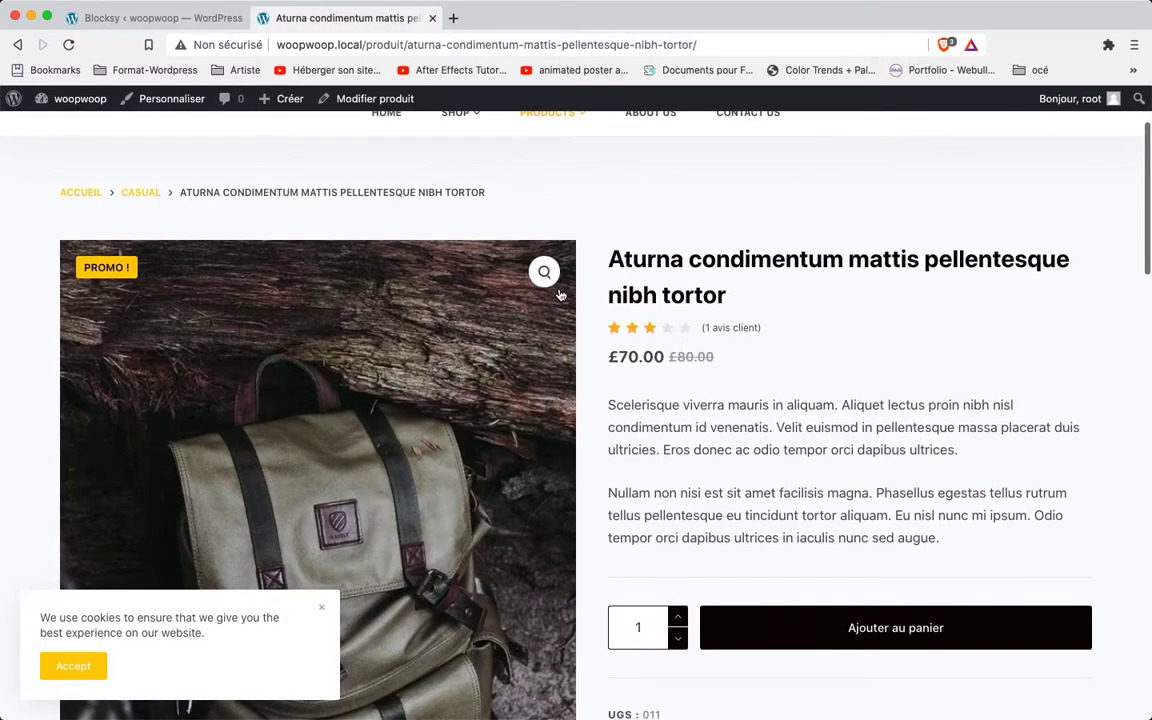
pyautogui.scroll(3, 560, 295)
# Step: Open the Variable Product demo page and view its available Color options
pyautogui.moveTo(566, 224)
pyautogui.click(552, 316)
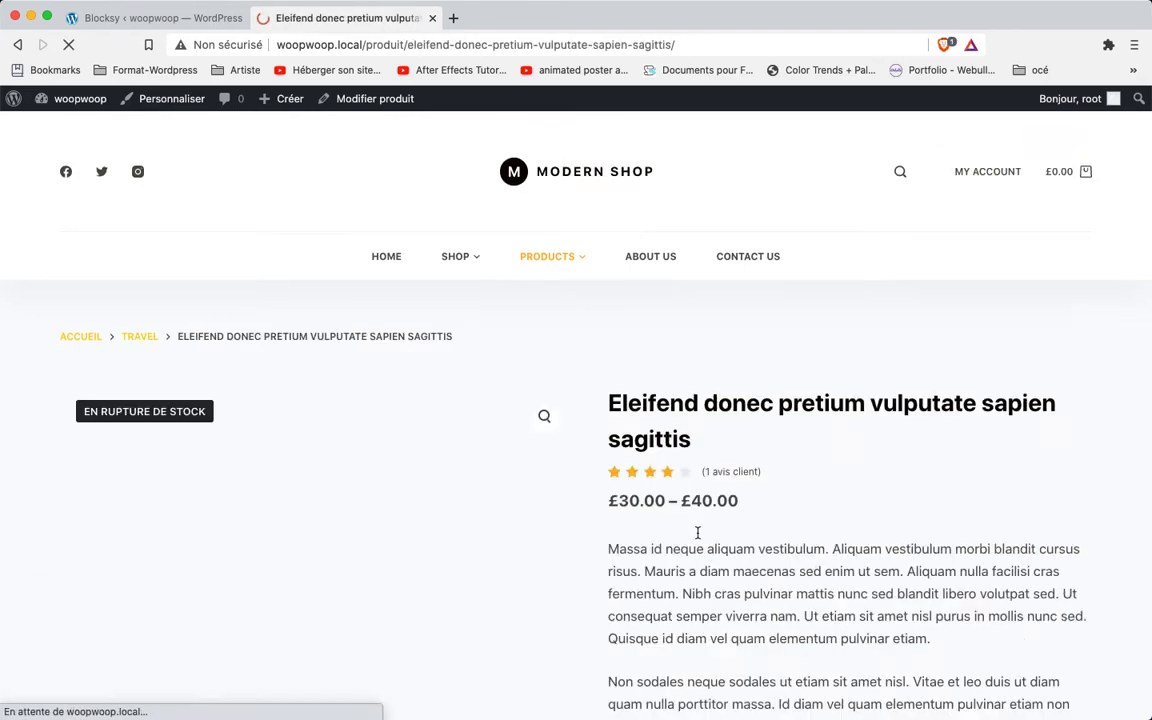
pyautogui.scroll(-10, 696, 535)
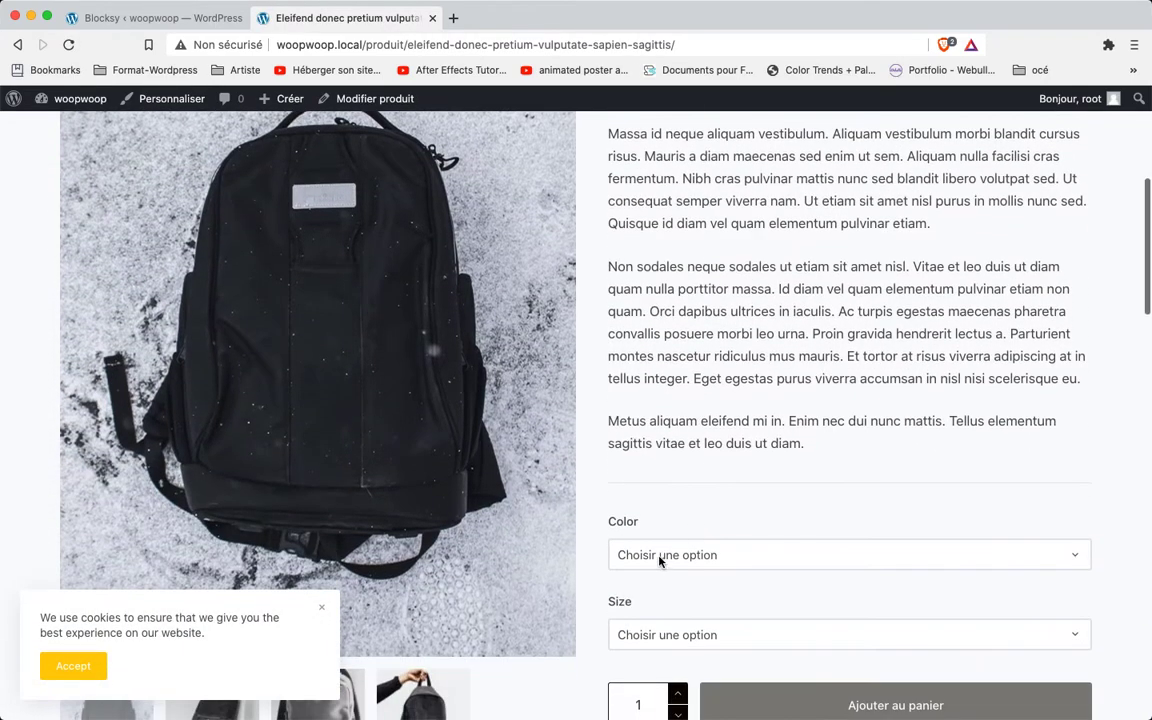
pyautogui.click(731, 563)
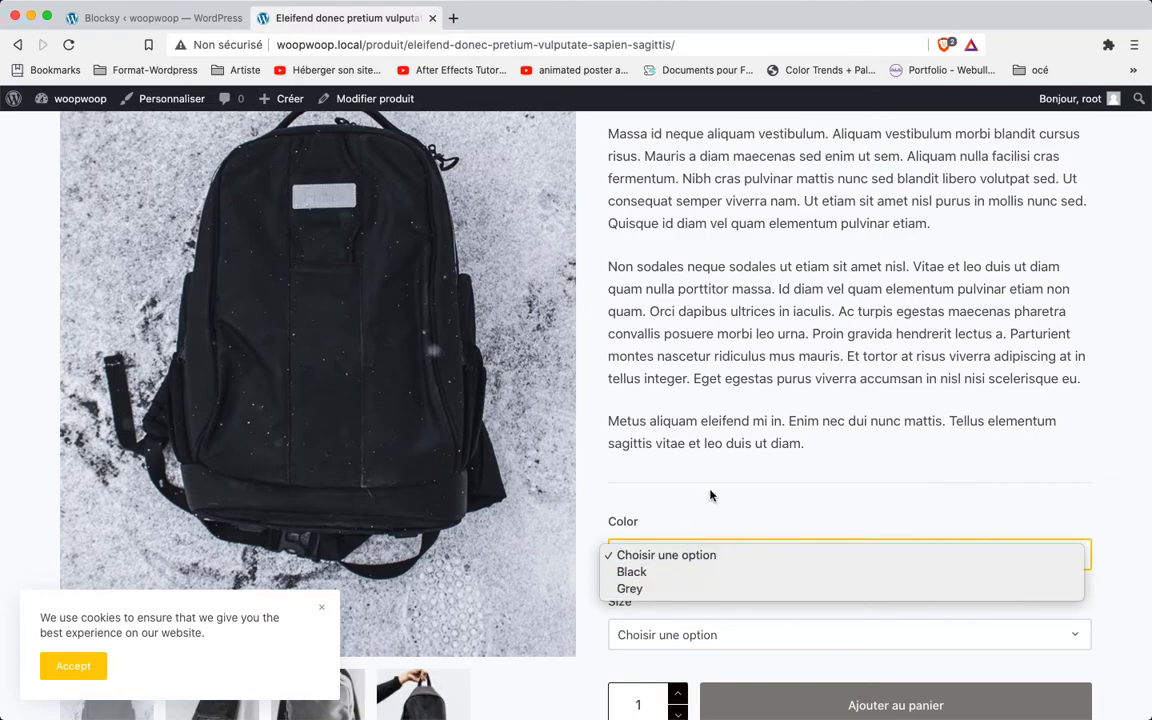
pyautogui.scroll(-3, 712, 494)
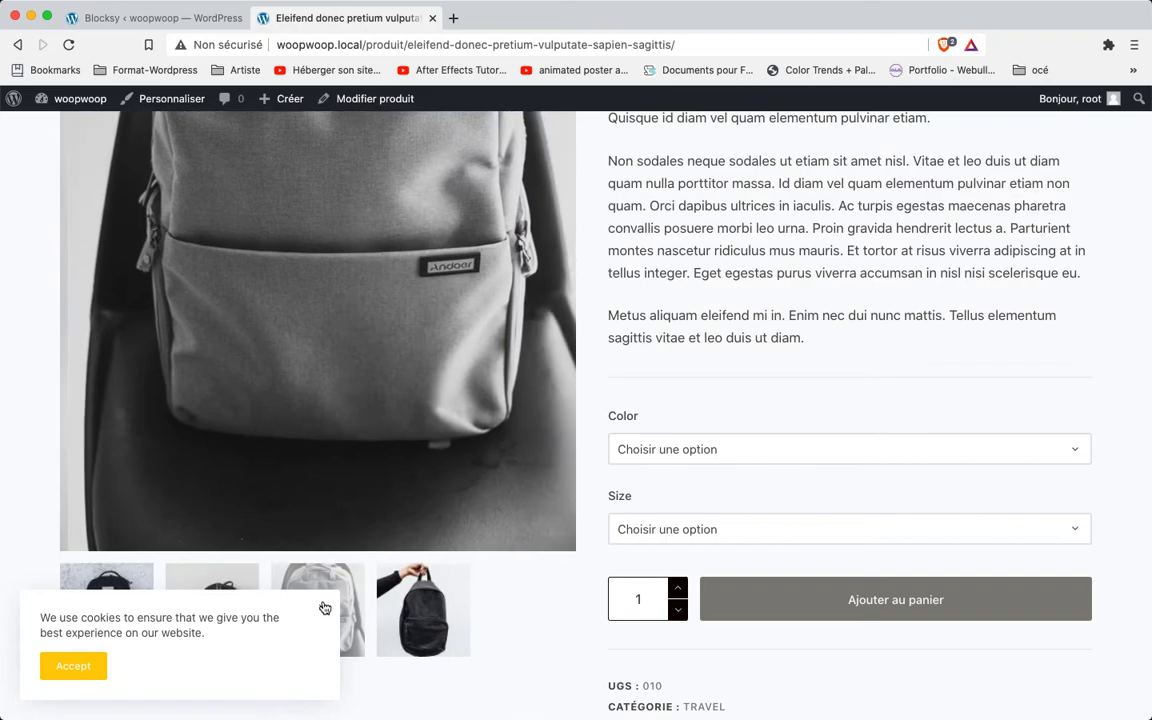
# Step: Dismiss the cookie notice and choose the Medium size and Black color for the variable product
pyautogui.click(321, 608)
pyautogui.scroll(-3, 446, 575)
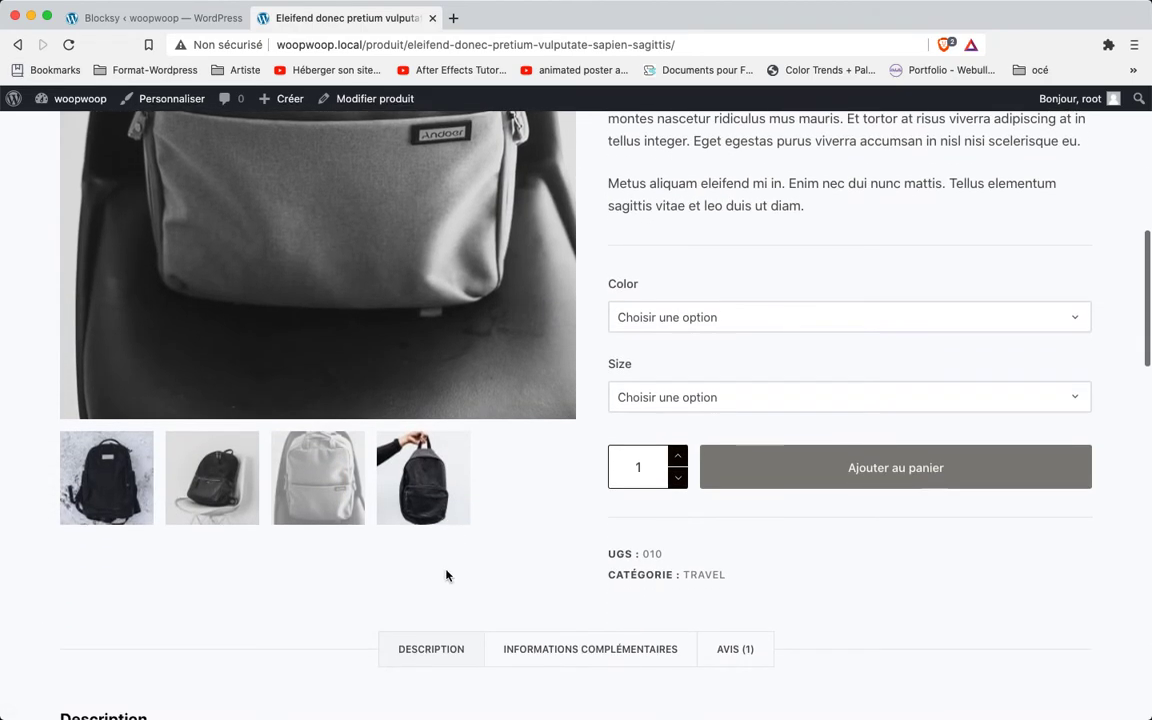
pyautogui.click(726, 398)
pyautogui.click(746, 418)
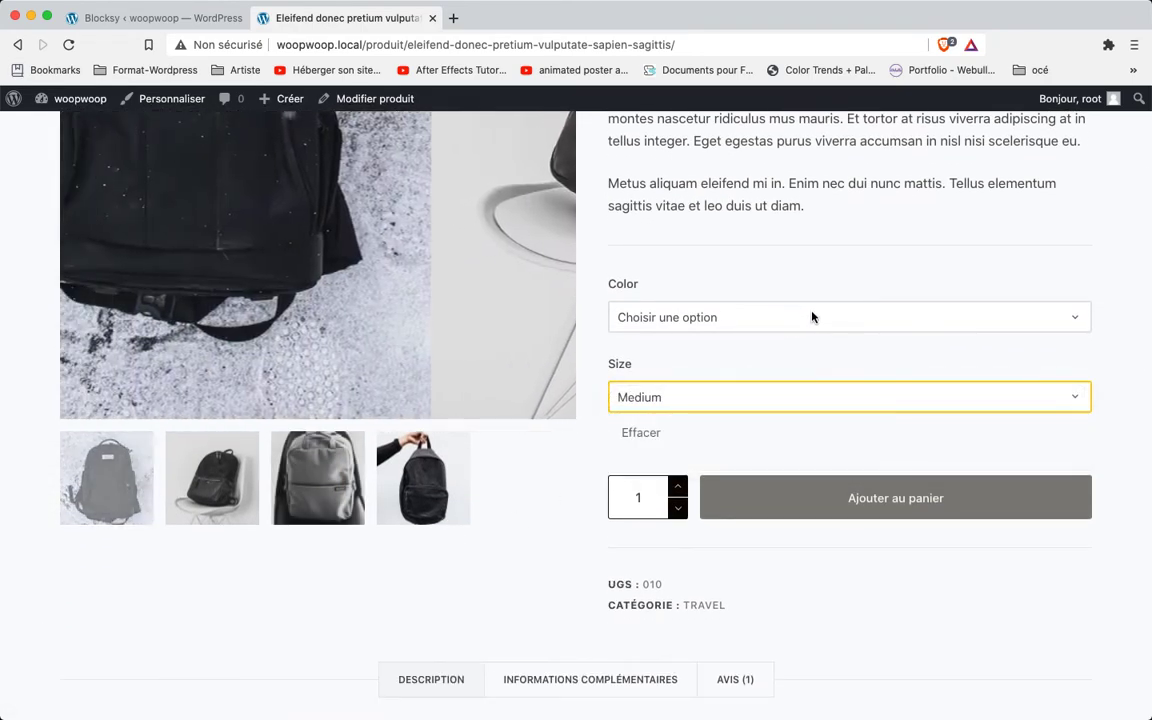
pyautogui.click(812, 317)
pyautogui.click(728, 337)
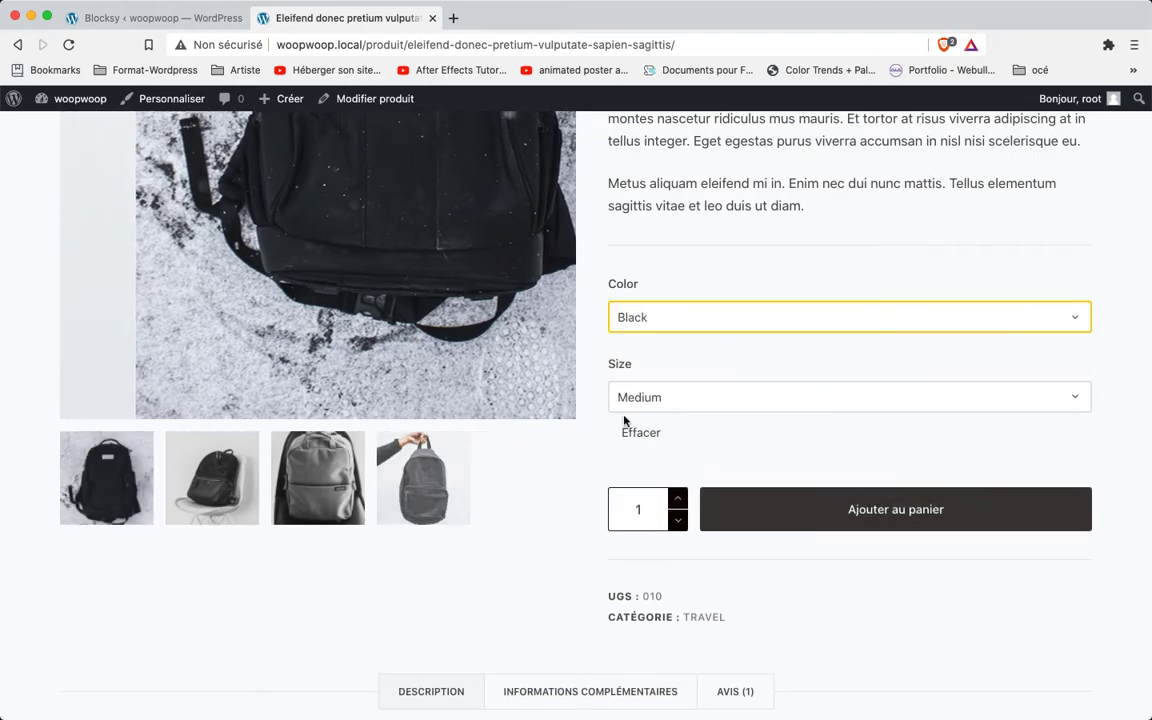
# Step: Examine the variable product's description and additional information below its purchase options
pyautogui.scroll(-5, 568, 399)
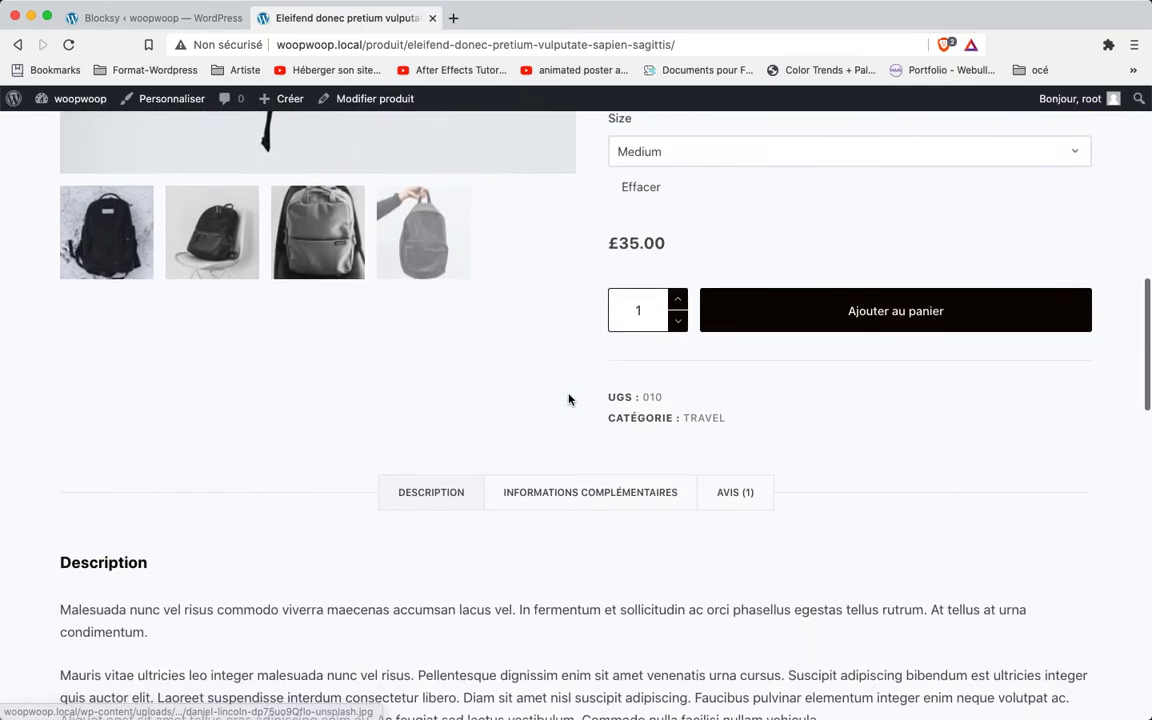
pyautogui.scroll(-2, 503, 497)
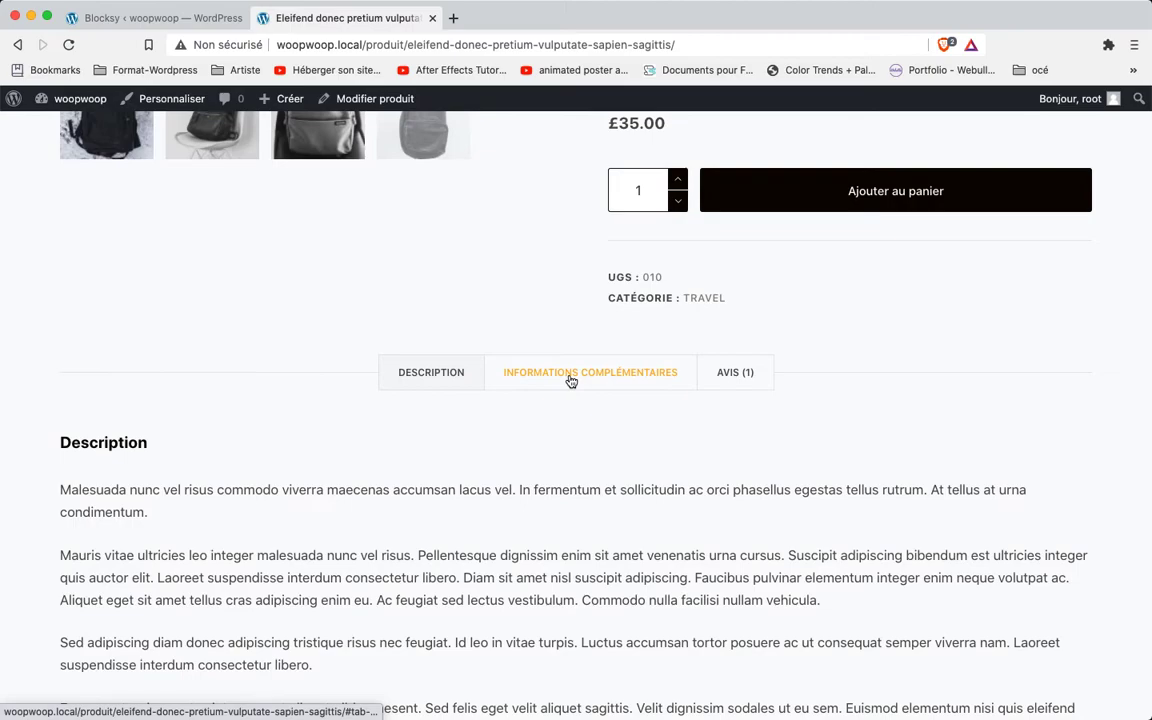
pyautogui.click(570, 380)
pyautogui.click(427, 381)
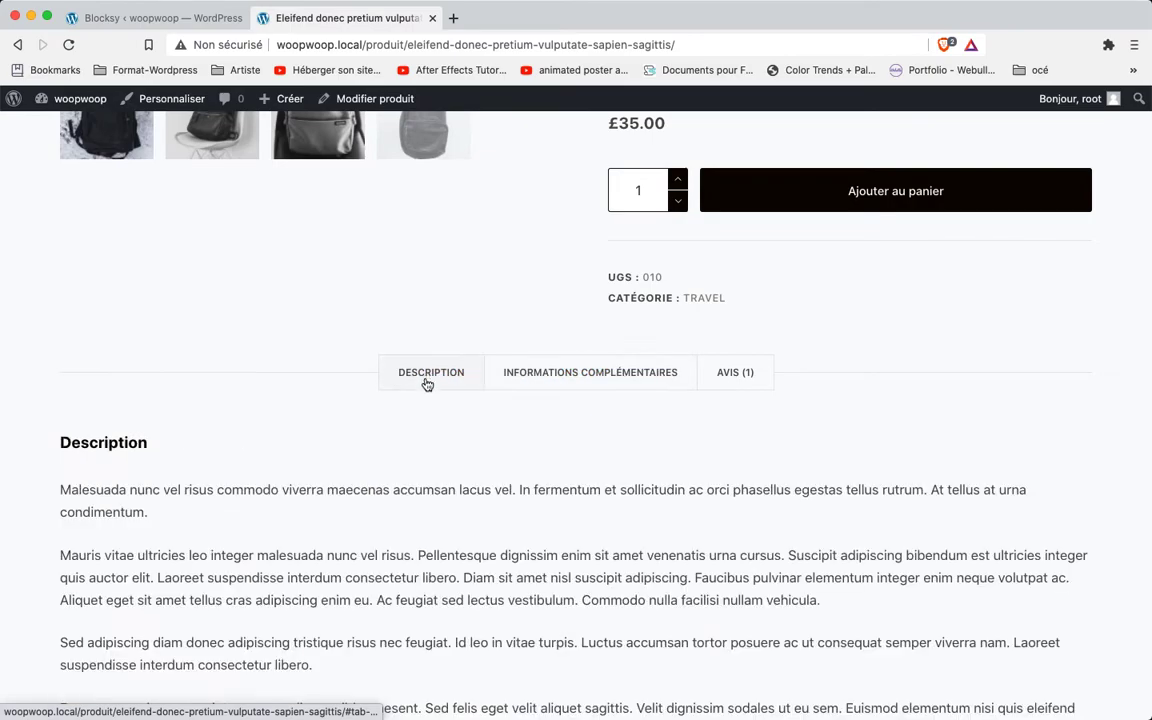
pyautogui.scroll(-4, 432, 478)
pyautogui.scroll(4, 387, 426)
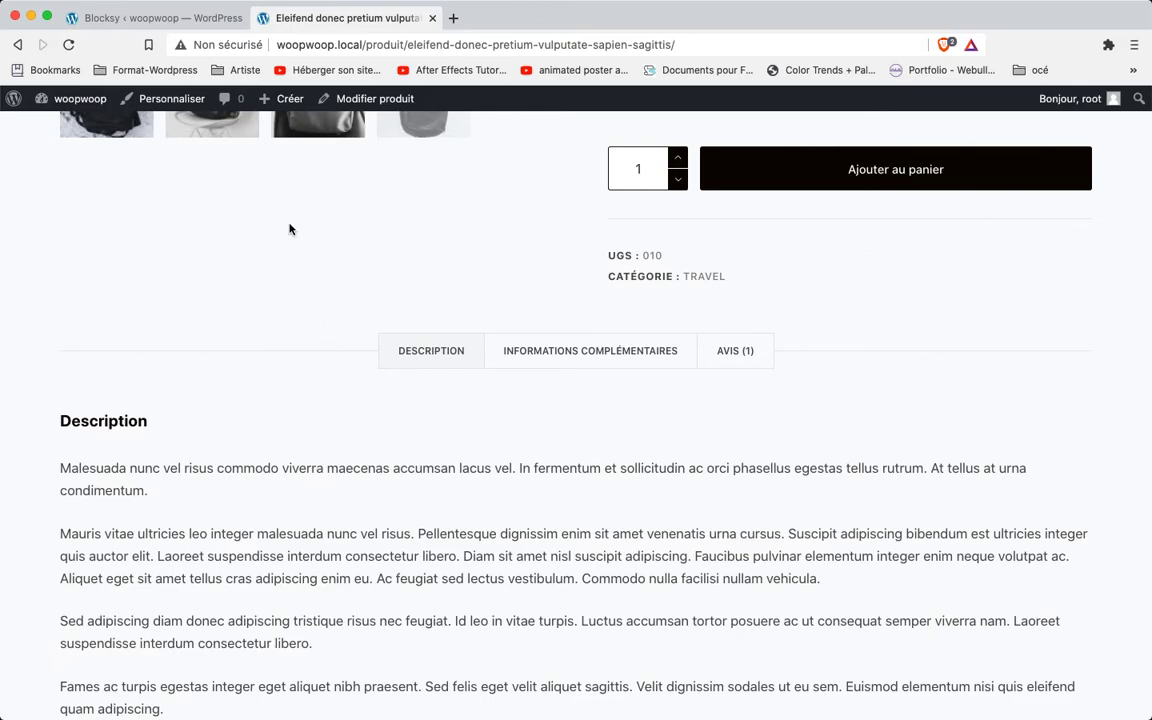
# Step: Open the Grouped Product demo page and view its product details
pyautogui.scroll(10, 458, 419)
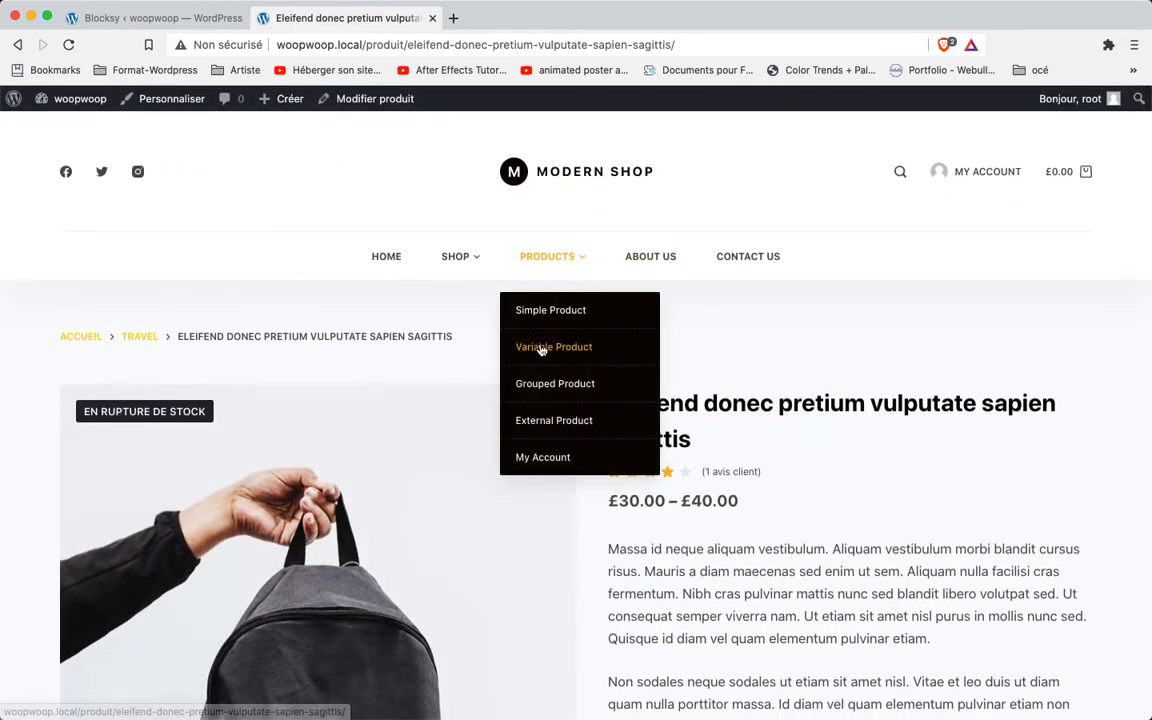
pyautogui.click(557, 388)
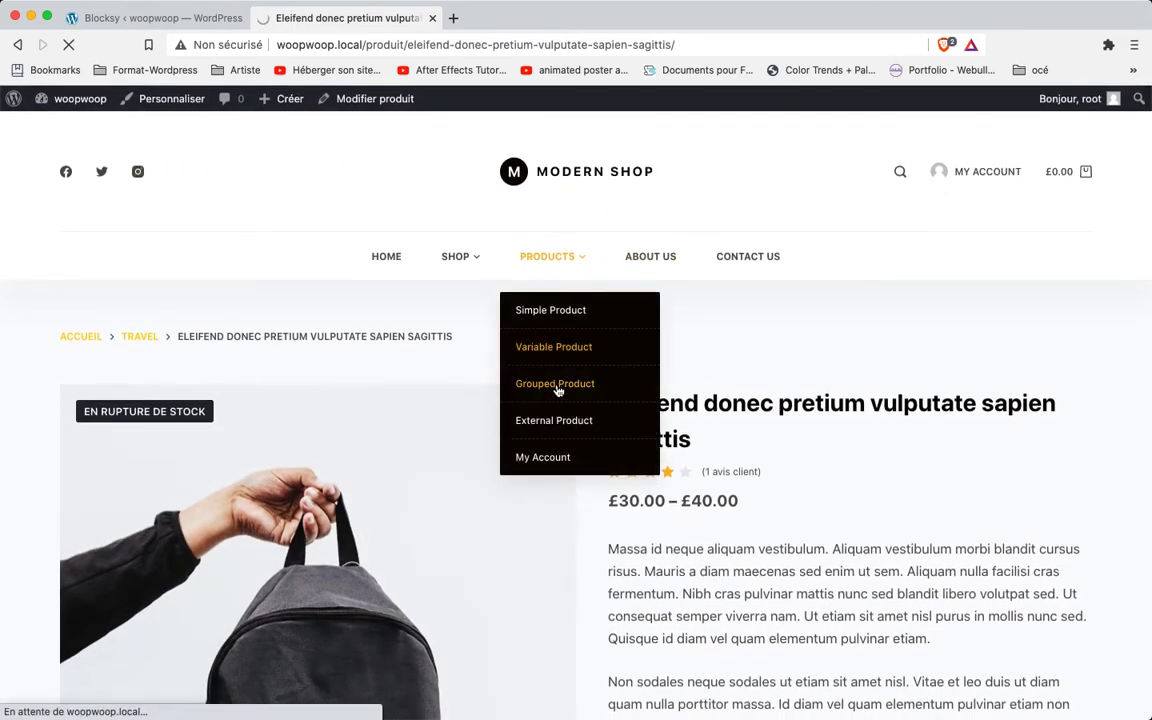
pyautogui.scroll(-1, 558, 391)
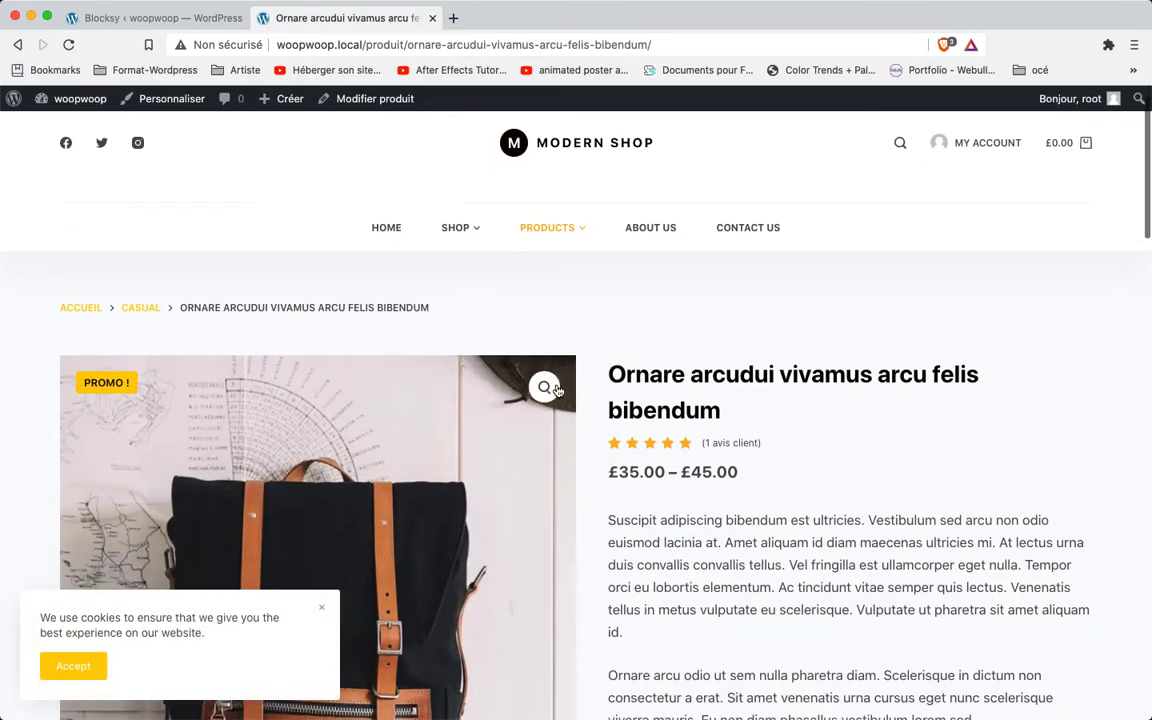
pyautogui.scroll(-2, 558, 391)
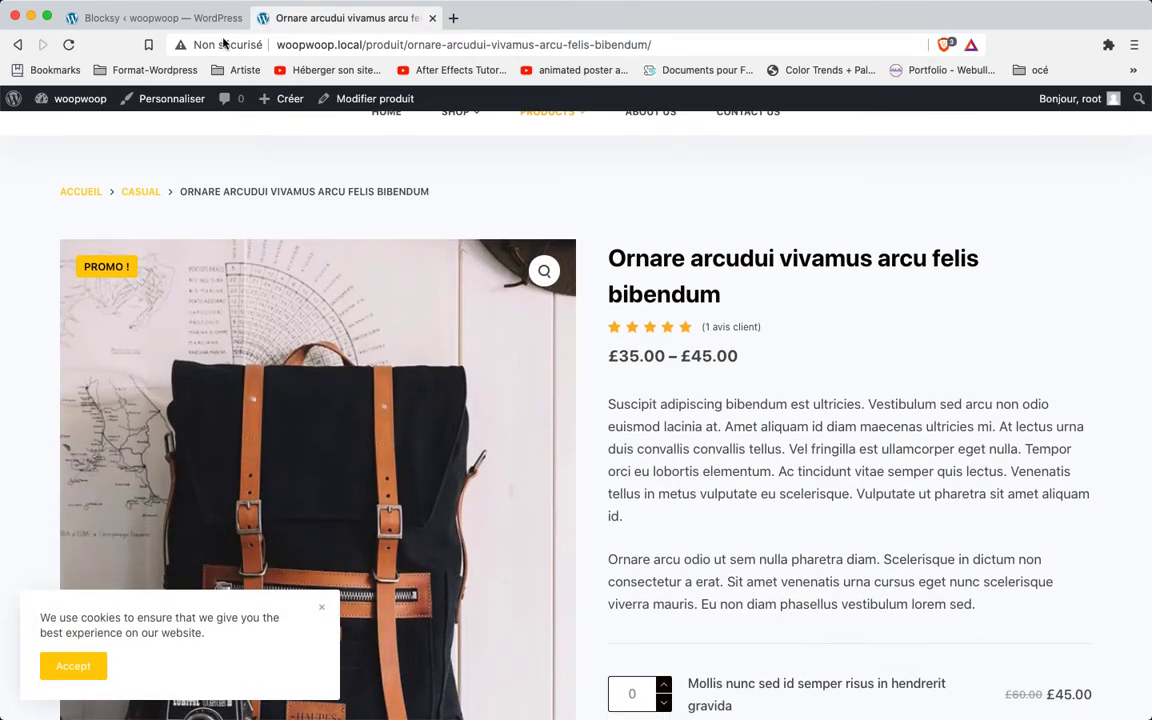
# Step: Return to the Blocksy import confirmation, start customizing the site and open WooCommerce's single product (Produit unique) settings
pyautogui.click(155, 18)
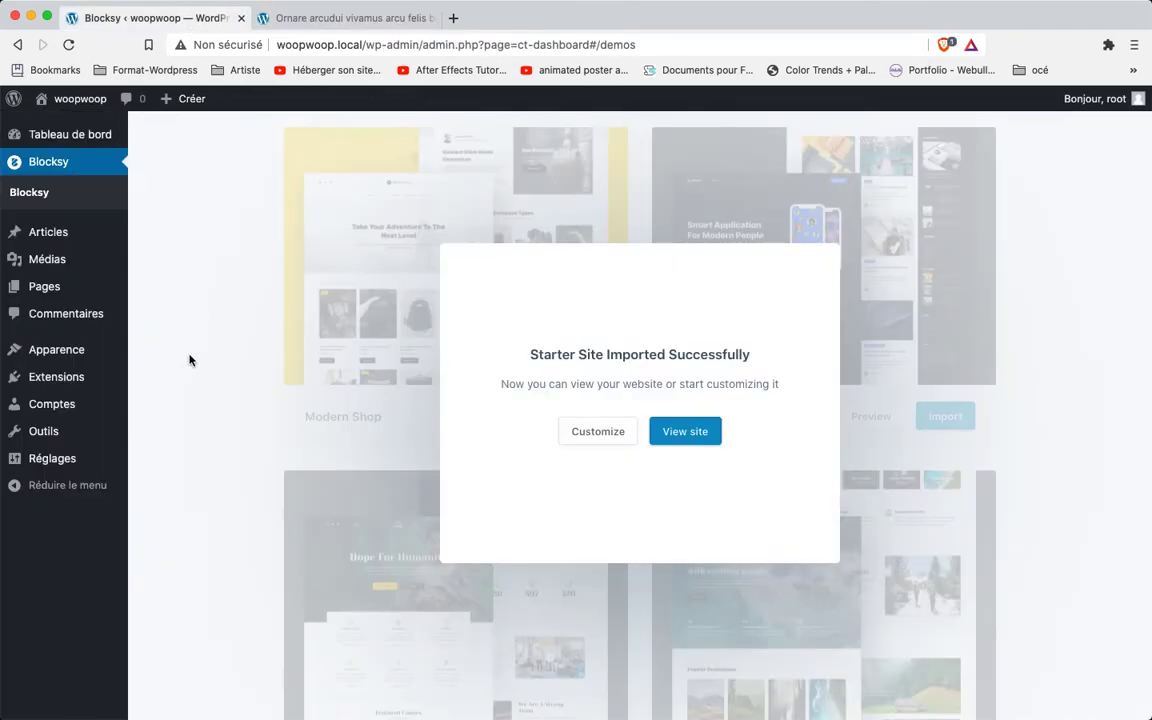
pyautogui.click(598, 432)
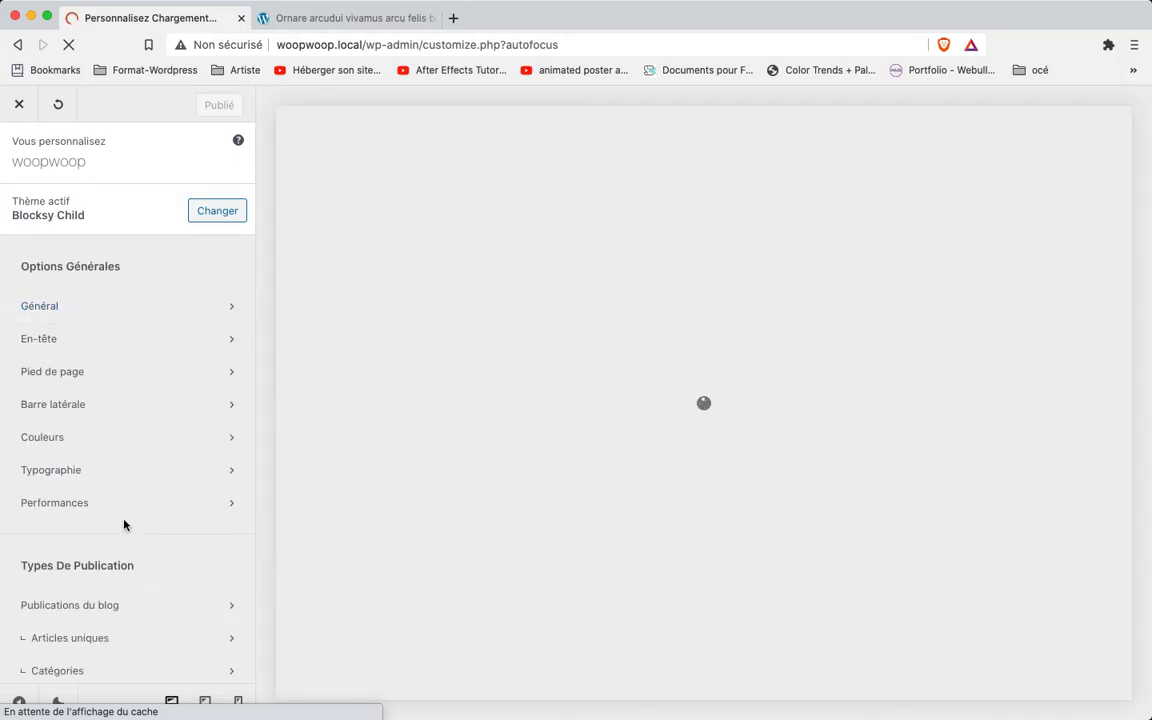
pyautogui.scroll(-1, 124, 524)
pyautogui.scroll(-5, 124, 524)
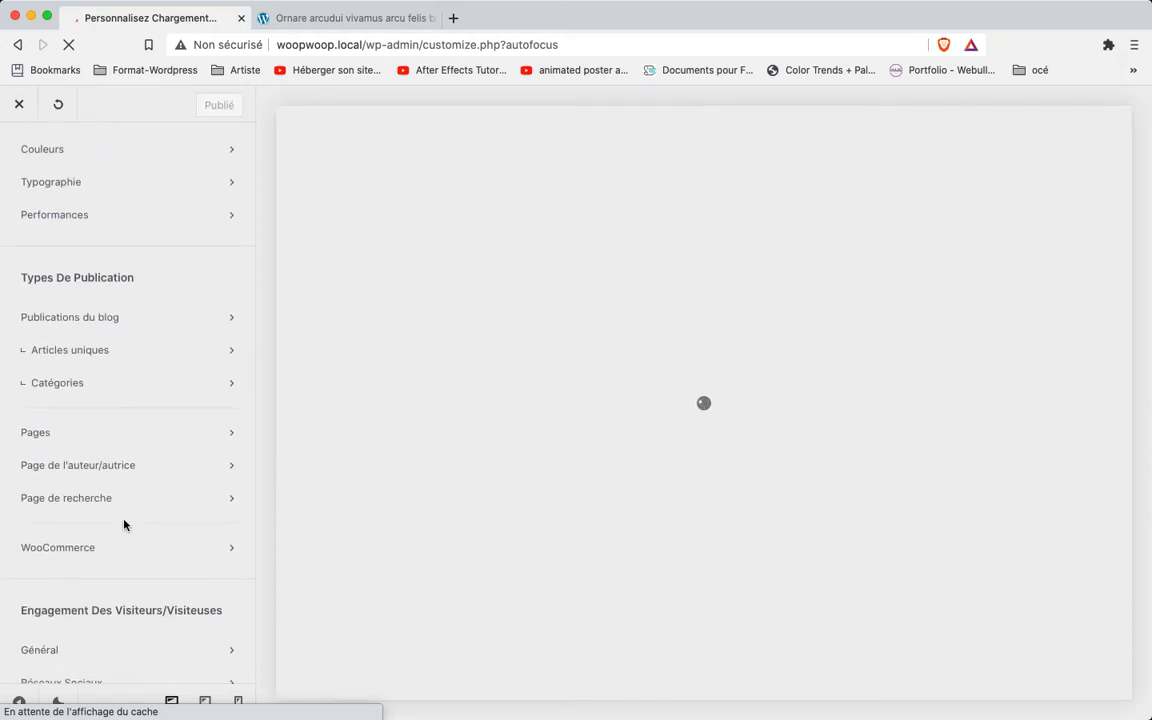
pyautogui.scroll(-2, 124, 522)
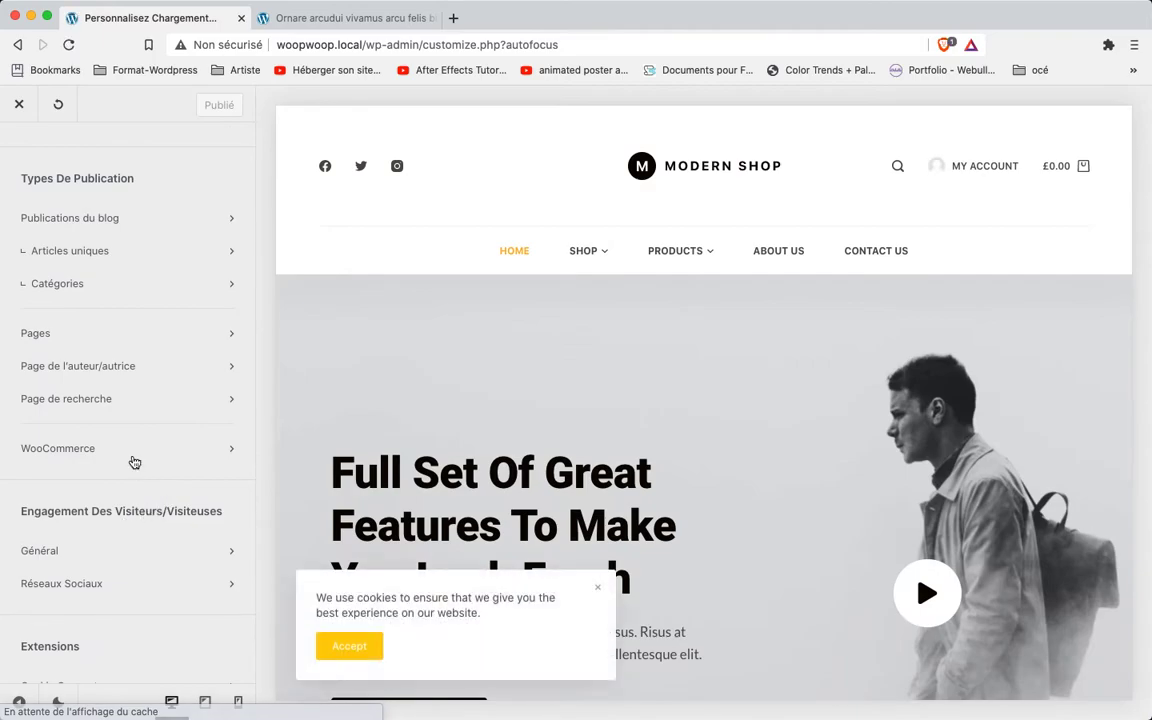
pyautogui.click(134, 460)
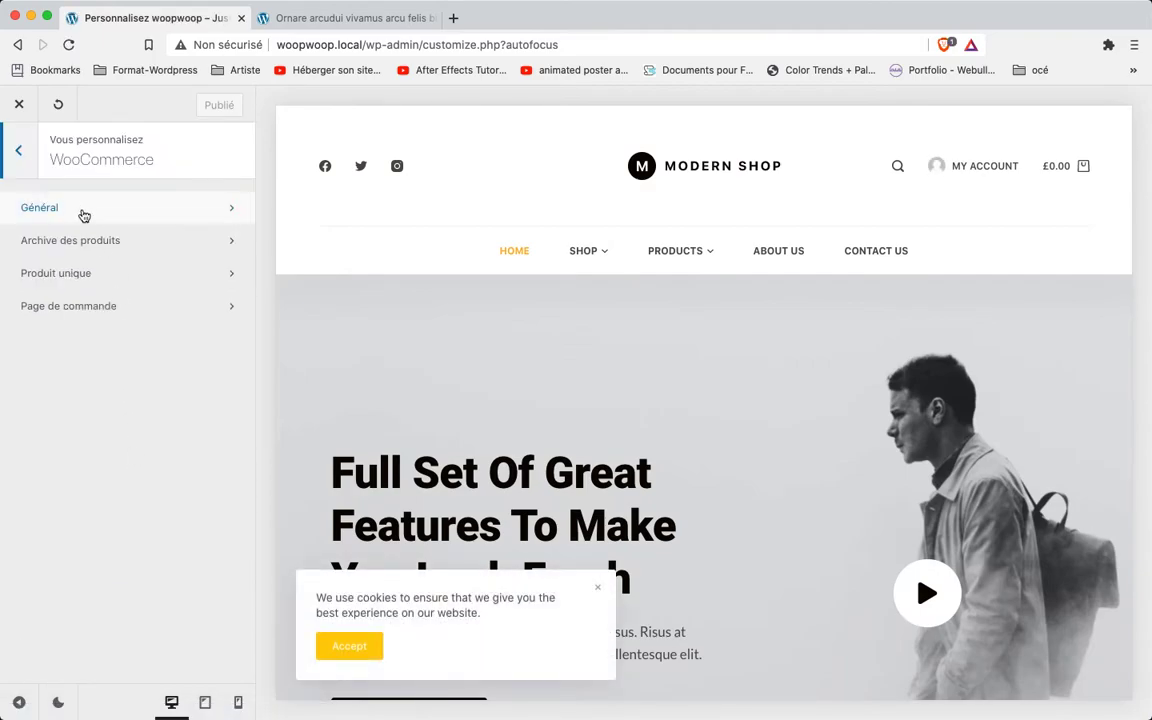
pyautogui.click(93, 285)
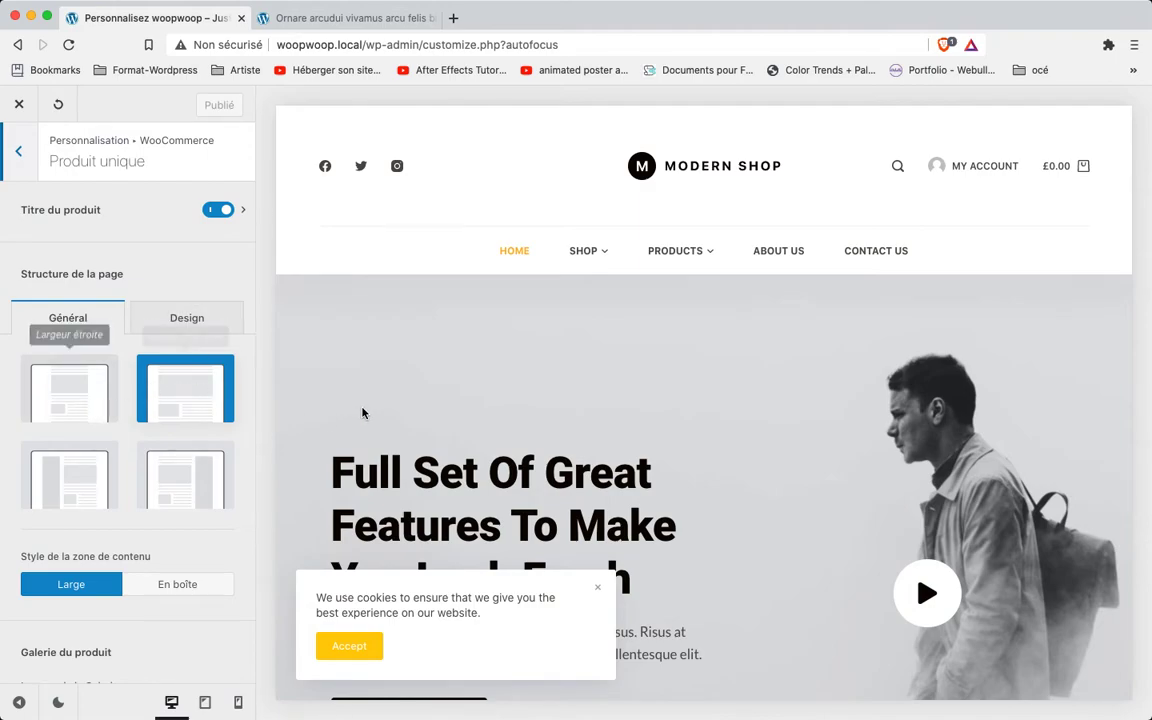
# Step: Load the Simple Product page in the customizer preview and bring its product details into view
pyautogui.moveTo(668, 256)
pyautogui.click(680, 310)
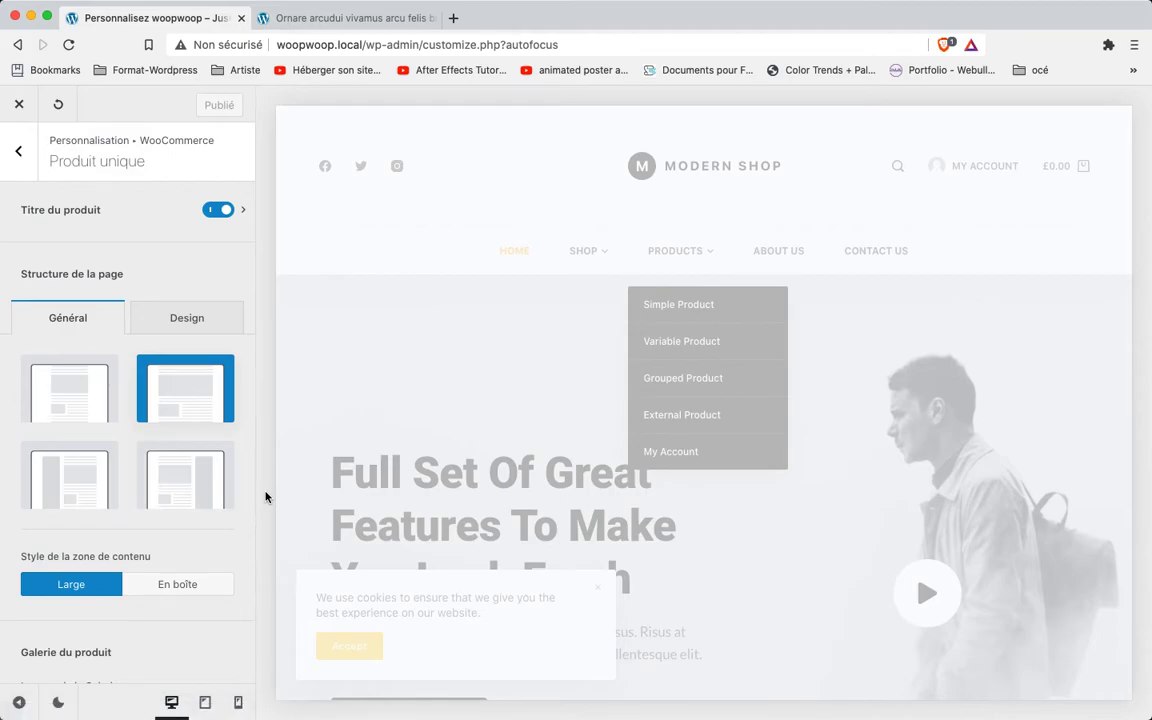
pyautogui.scroll(-2, 456, 443)
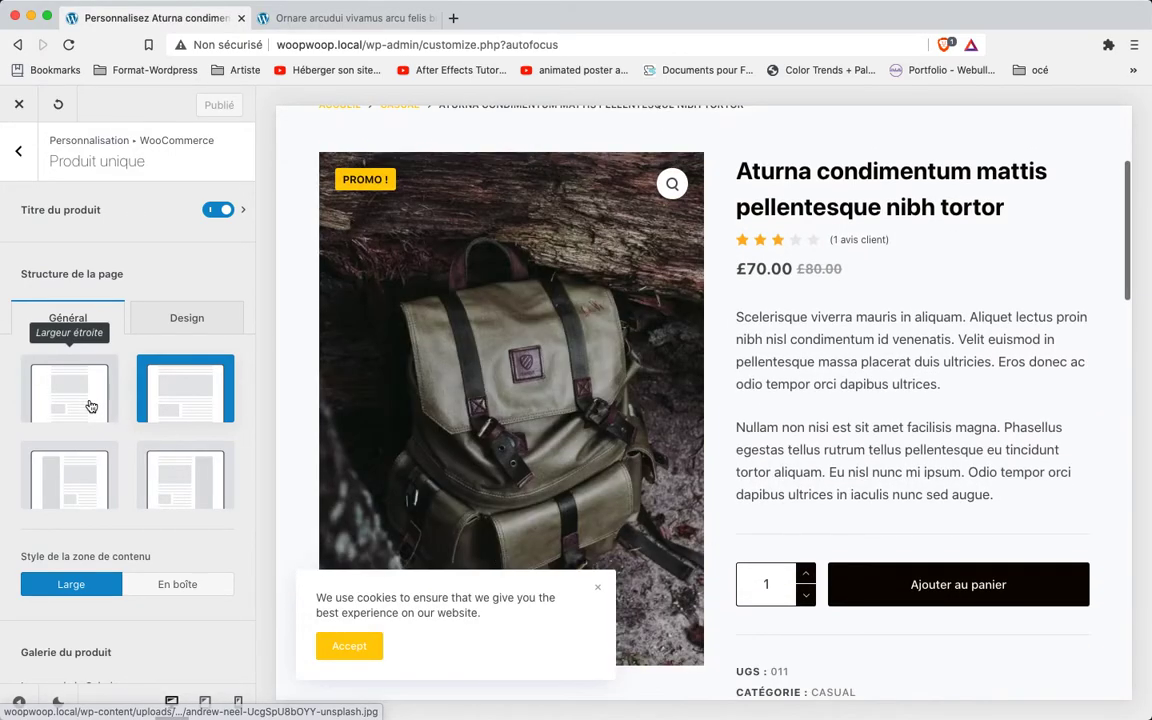
# Step: Try the narrow page structure (Largeur étroite) for product pages and switch back to Largeur normale
pyautogui.click(77, 402)
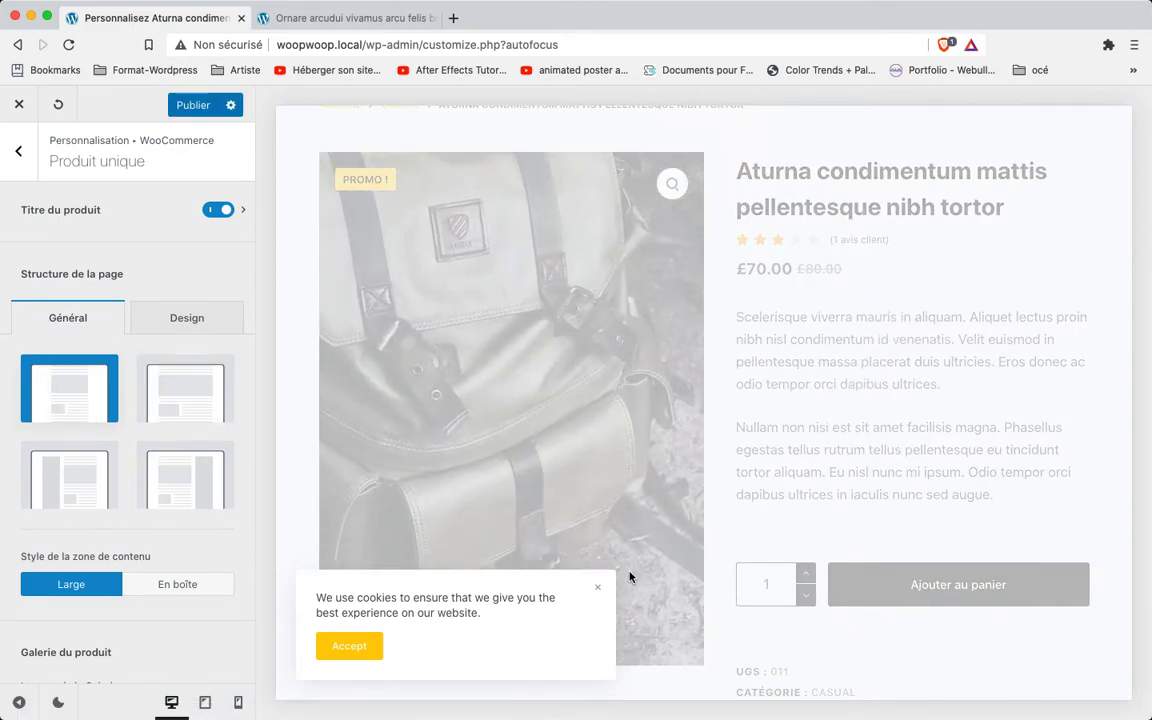
pyautogui.click(599, 589)
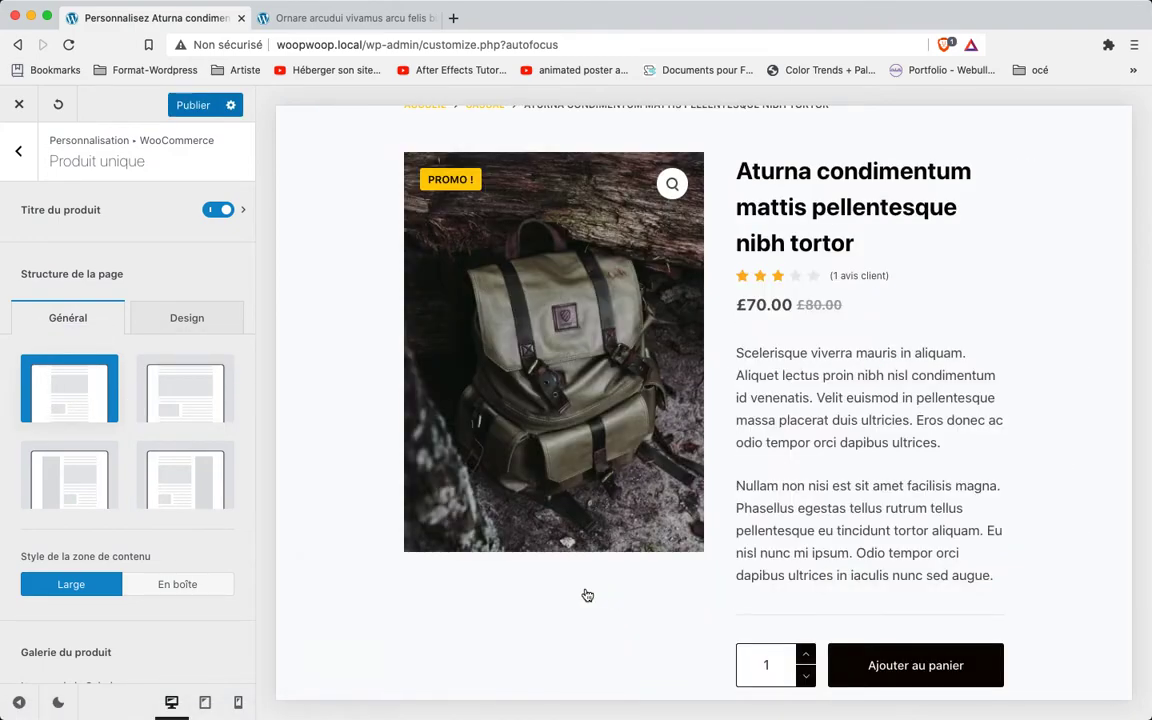
pyautogui.click(190, 415)
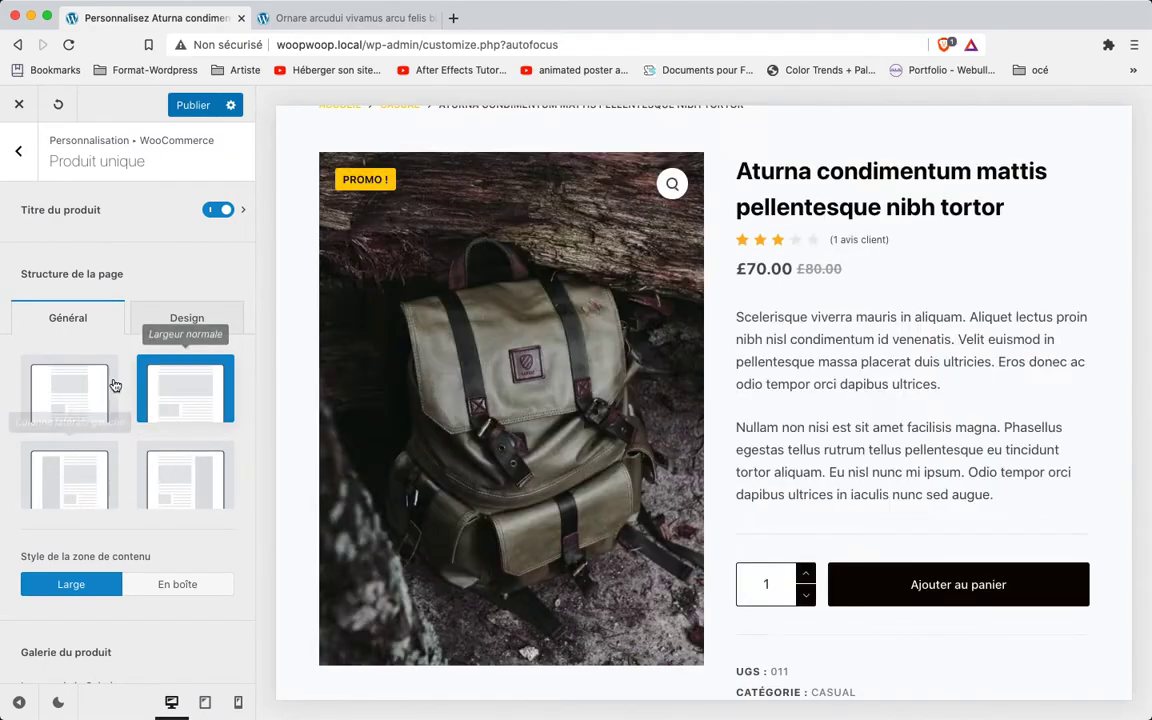
# Step: Load the variable product page in the customizer preview and bring its image gallery and thumbnails into view beside the gallery settings
pyautogui.scroll(-3, 196, 451)
pyautogui.scroll(-2, 196, 451)
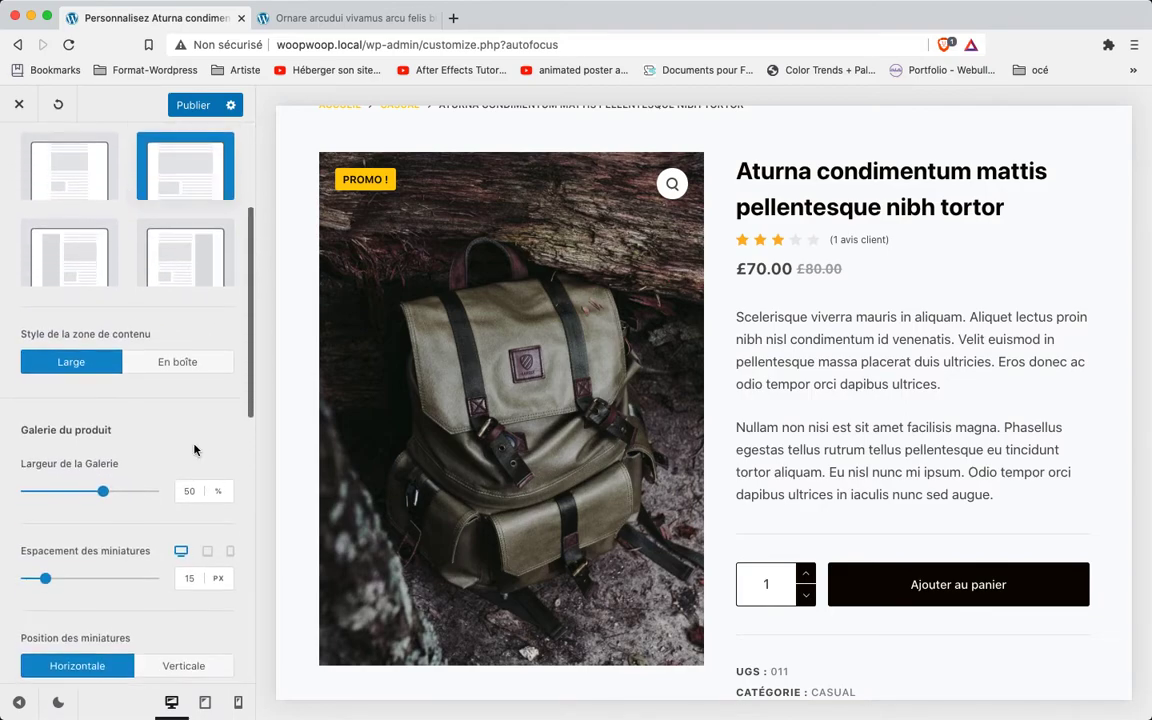
pyautogui.scroll(-2, 196, 451)
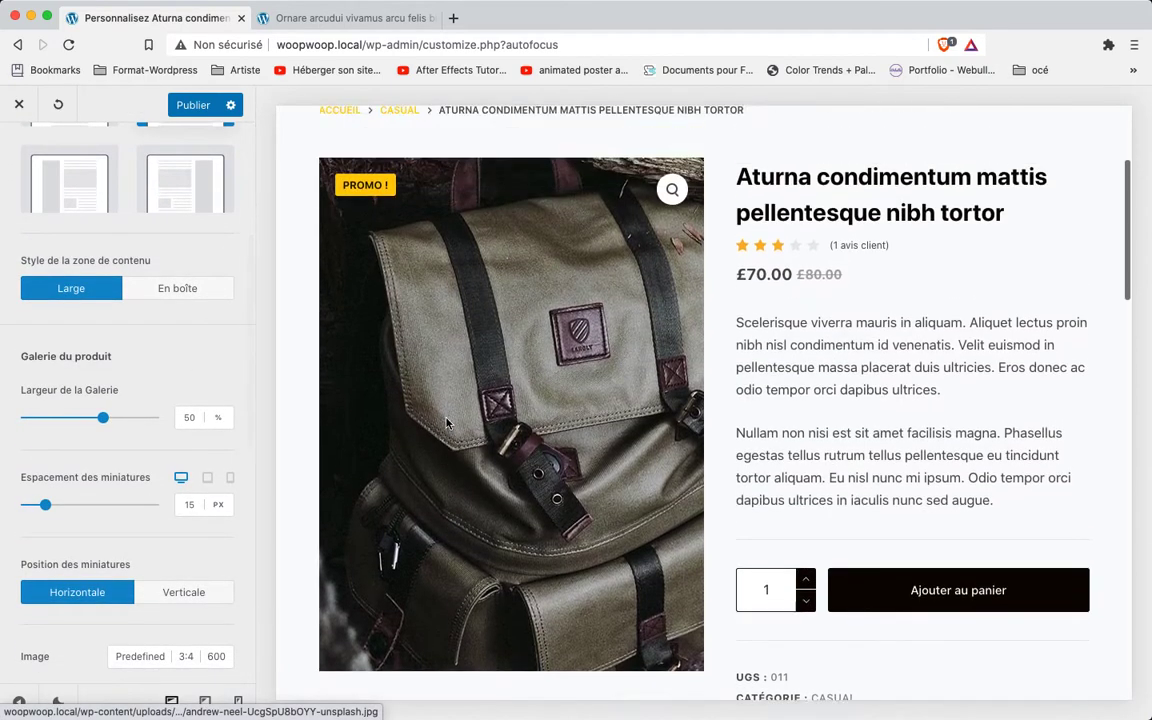
pyautogui.scroll(3, 600, 330)
pyautogui.moveTo(675, 251)
pyautogui.click(690, 352)
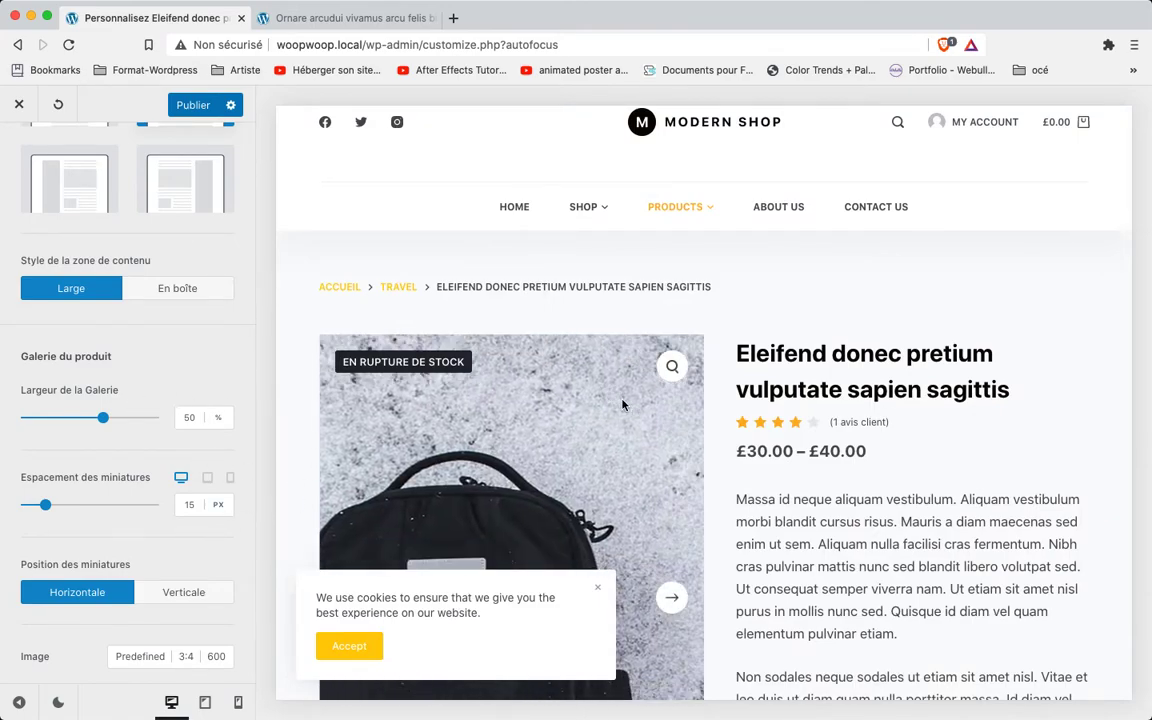
pyautogui.scroll(-2, 622, 404)
pyautogui.scroll(-3, 622, 404)
pyautogui.click(597, 589)
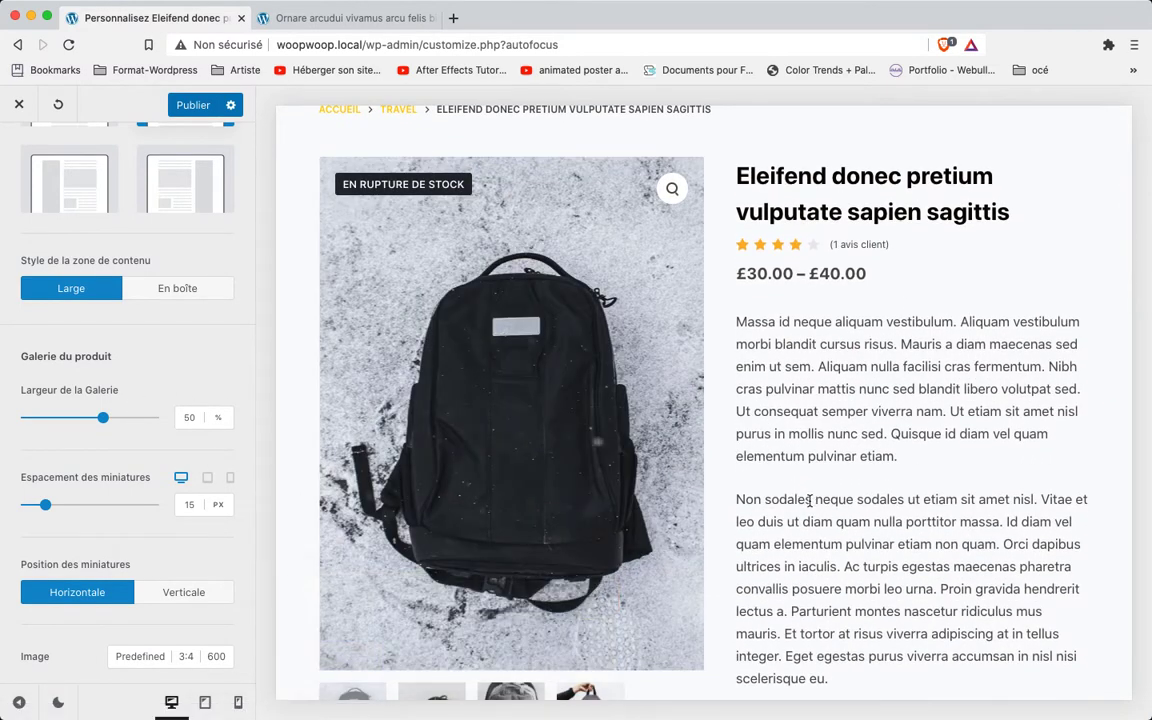
pyautogui.scroll(-3, 300, 405)
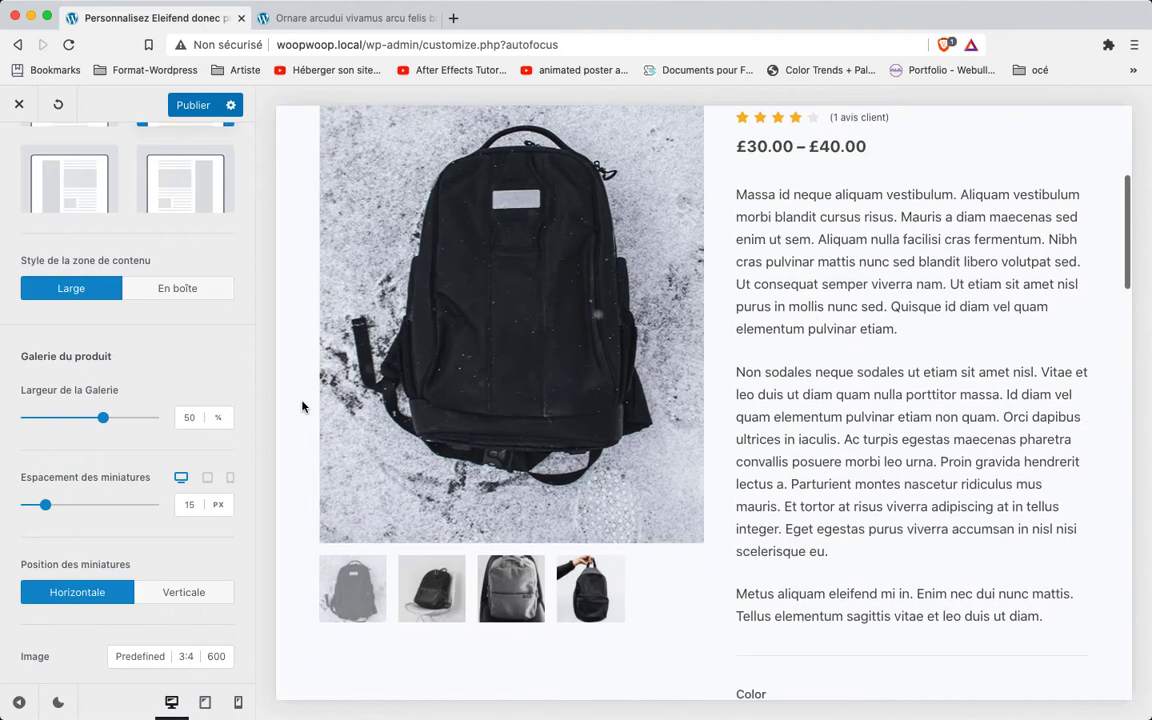
# Step: Set the product gallery width to 57 % and the thumbnail position to Verticale
pyautogui.moveTo(107, 421)
pyautogui.mouseDown()
pyautogui.moveTo(144, 420)
pyautogui.moveTo(44, 424)
pyautogui.moveTo(172, 429)
pyautogui.moveTo(123, 417)
pyautogui.mouseUp()
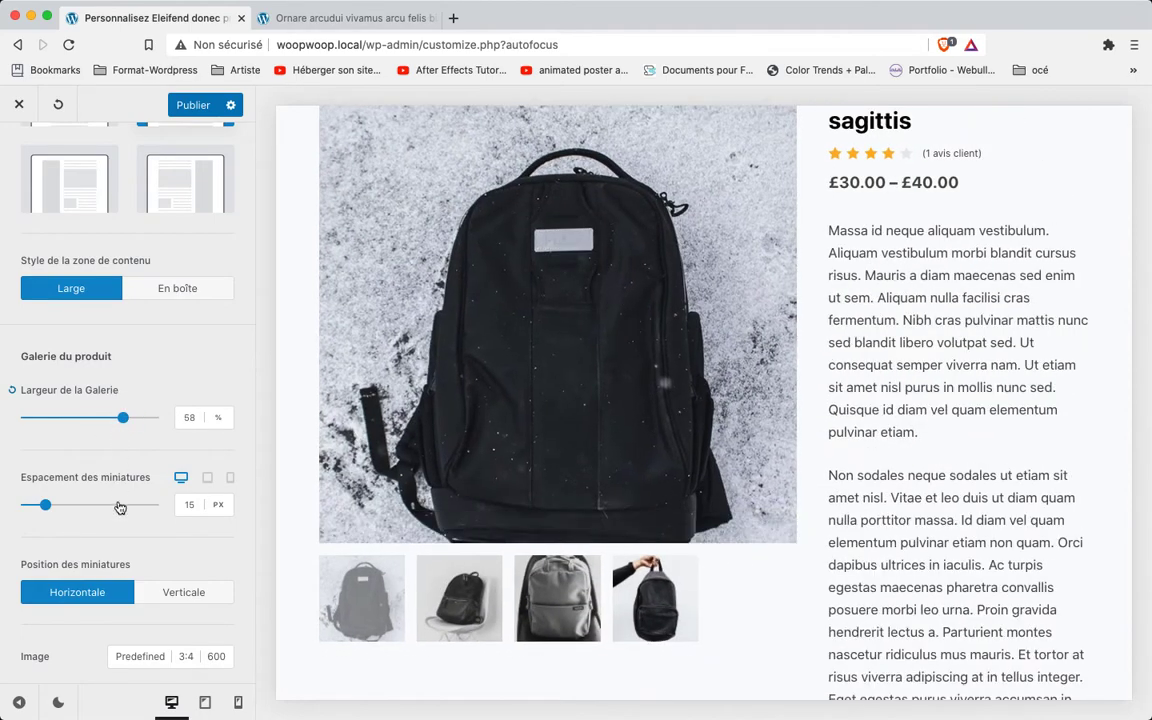
pyautogui.scroll(-2, 119, 508)
pyautogui.click(163, 505)
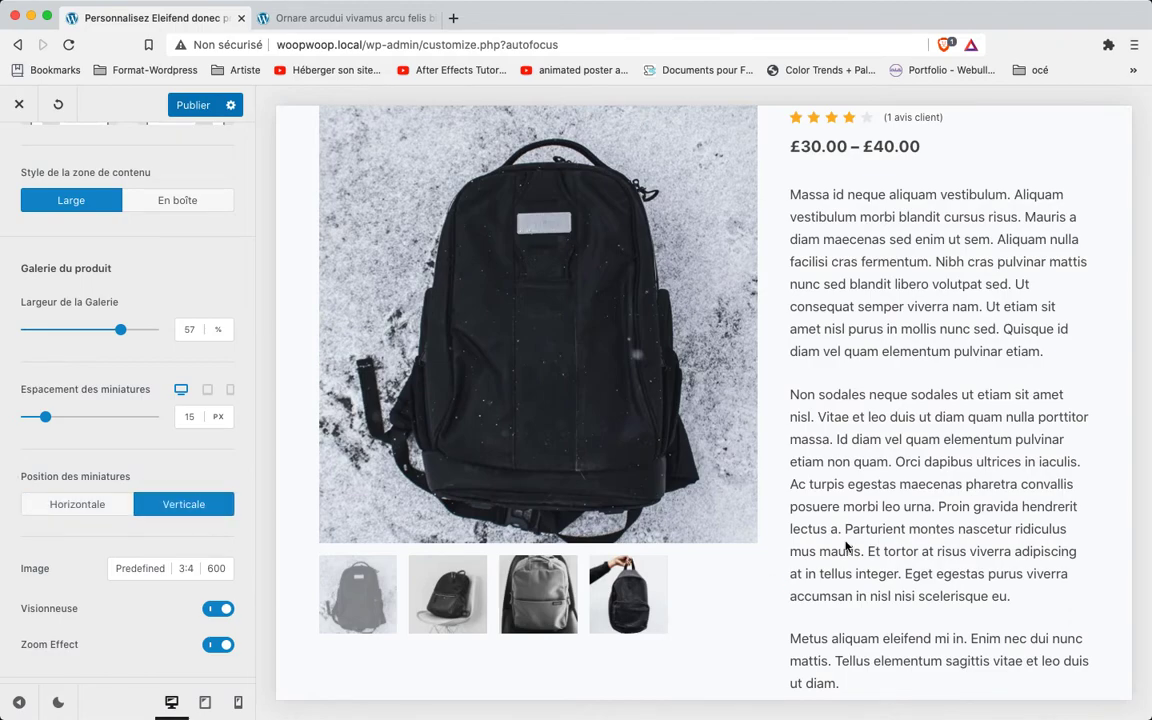
pyautogui.click(99, 508)
pyautogui.scroll(-5, 161, 483)
pyautogui.scroll(1, 161, 483)
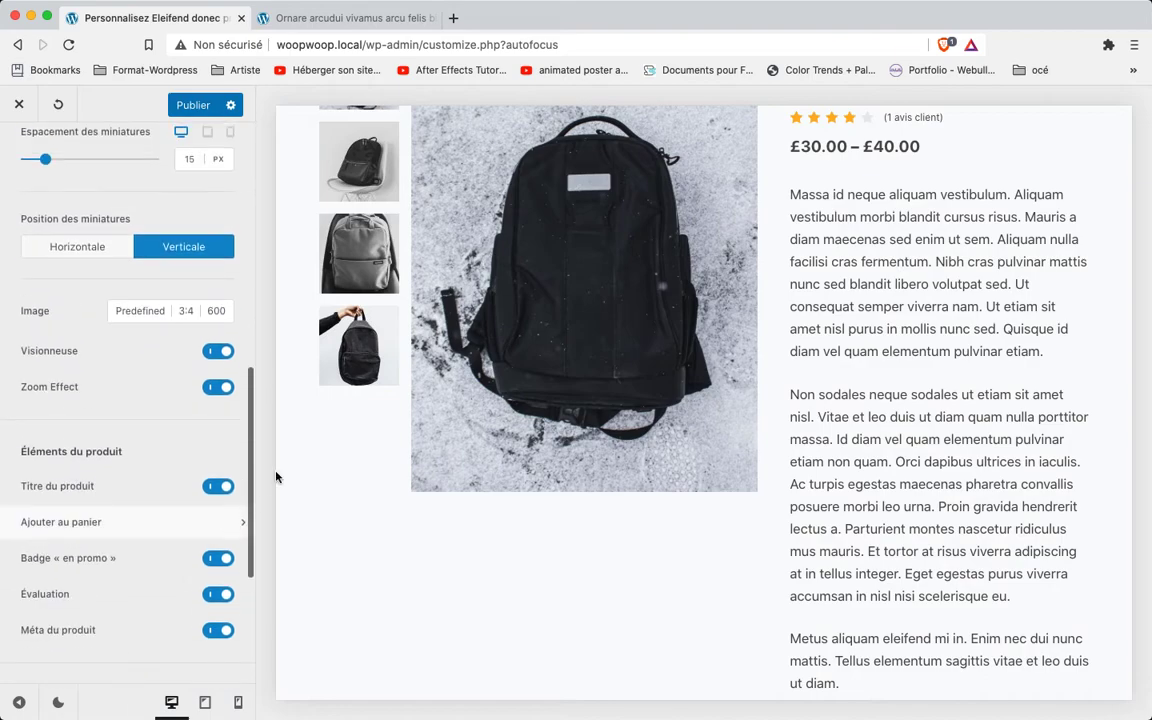
pyautogui.scroll(3, 382, 204)
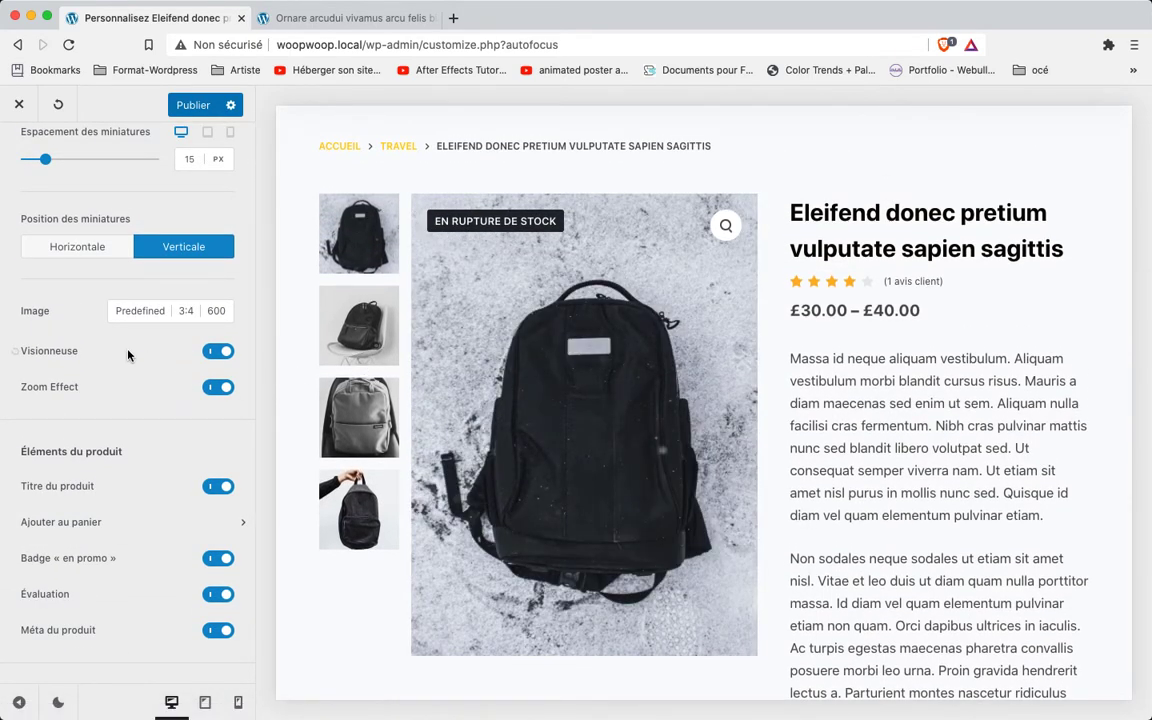
# Step: Try the product gallery without the Zoom Effect and enable the effect again
pyautogui.click(218, 388)
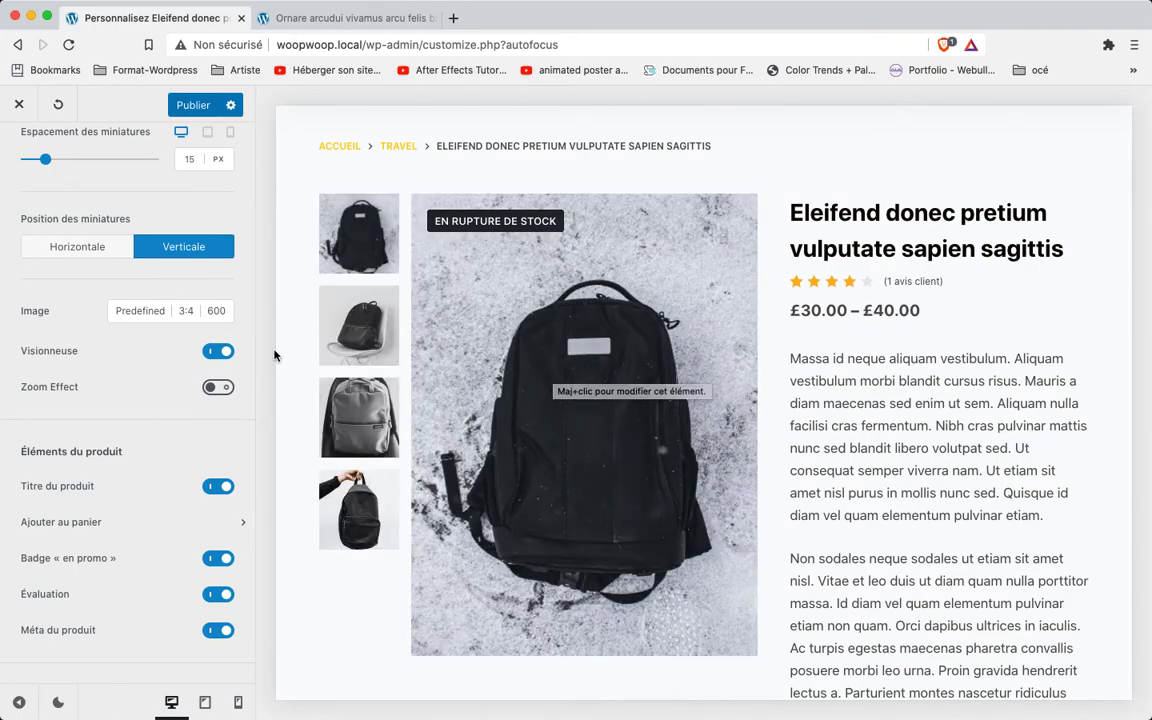
pyautogui.click(218, 387)
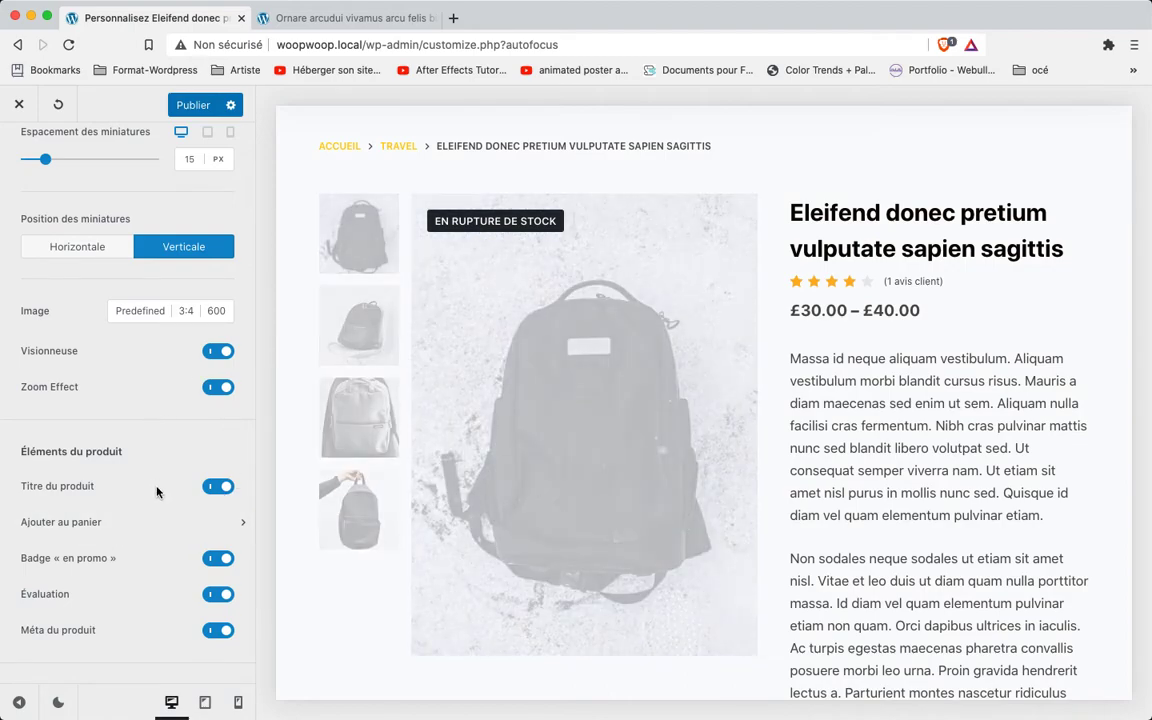
# Step: Disable the Évaluation and Méta du produit elements on the product page
pyautogui.scroll(-1, 159, 489)
pyautogui.click(222, 510)
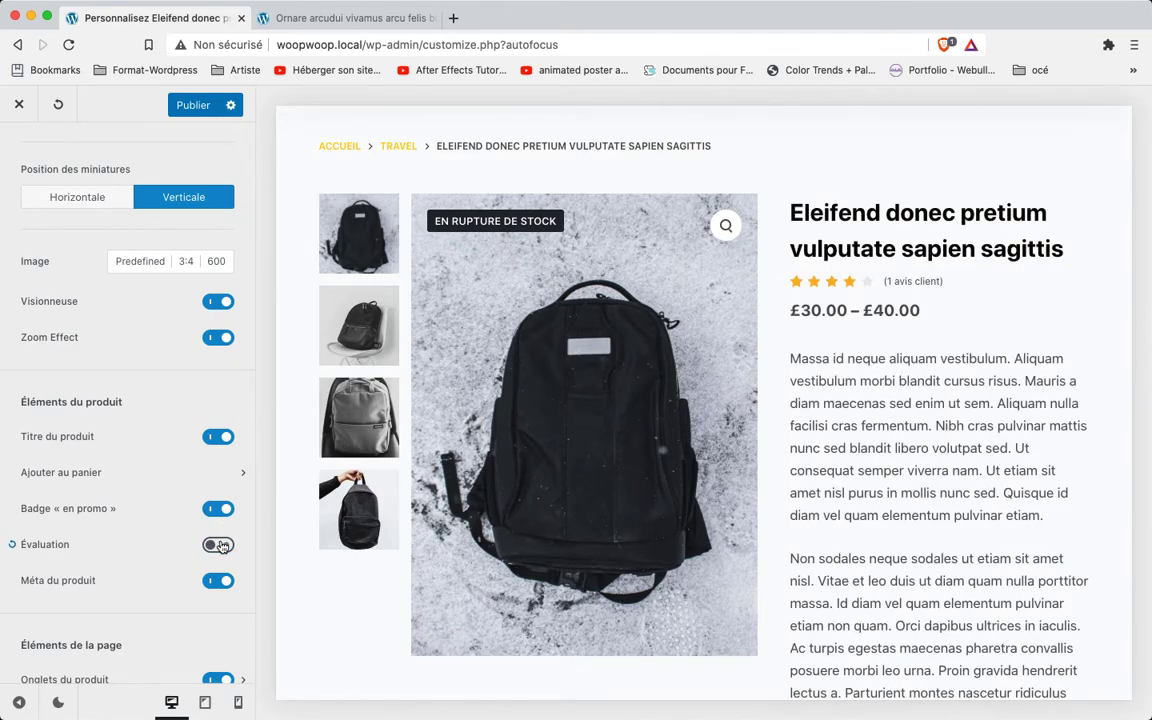
pyautogui.click(220, 581)
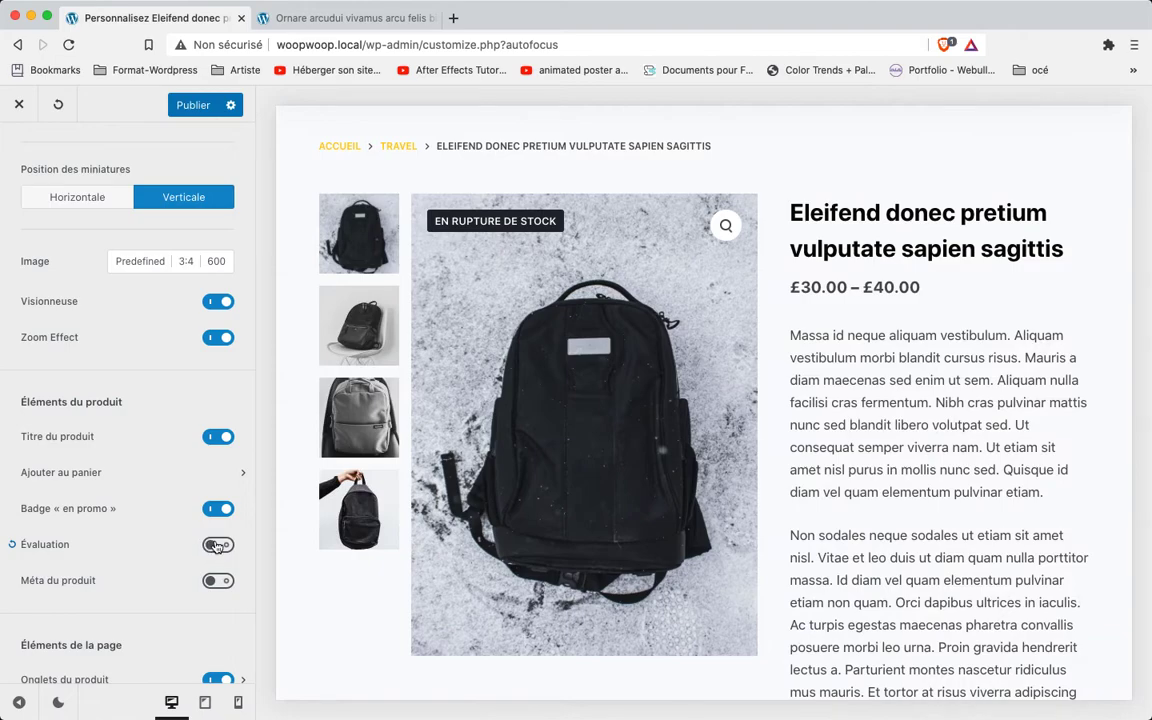
# Step: Review the remaining Produit unique options and open WooCommerce's checkout settings (Page de commande) with the checkout form in view
pyautogui.scroll(-3, 220, 547)
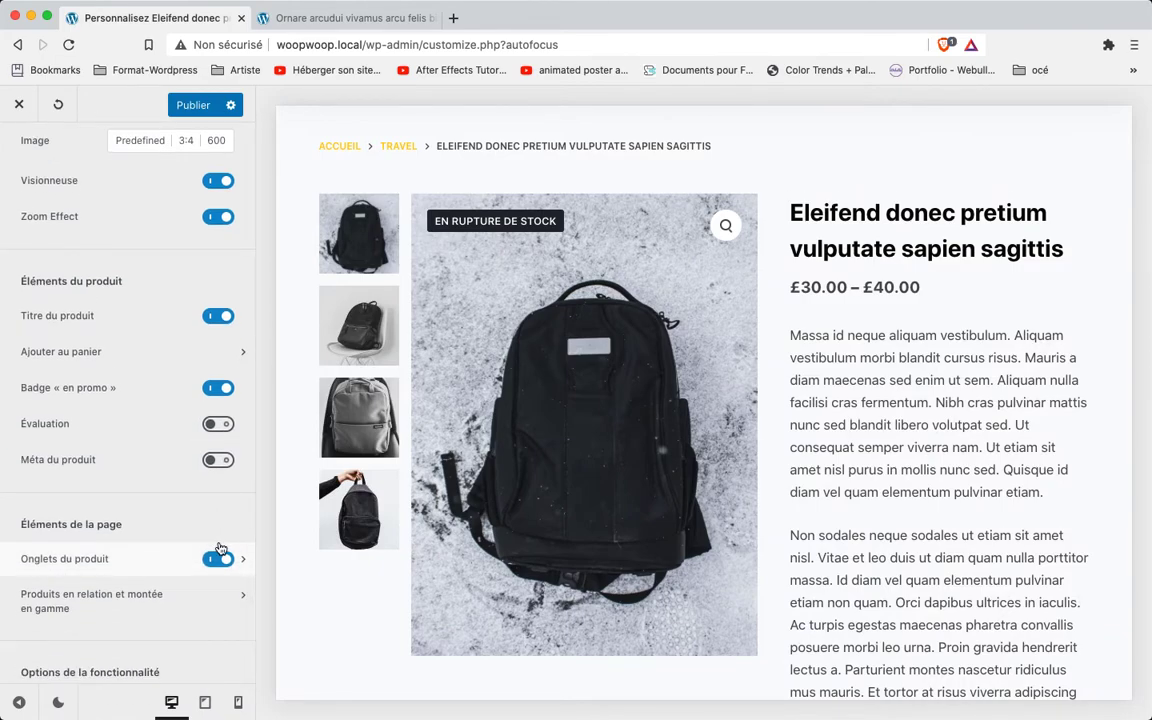
pyautogui.scroll(-2, 205, 500)
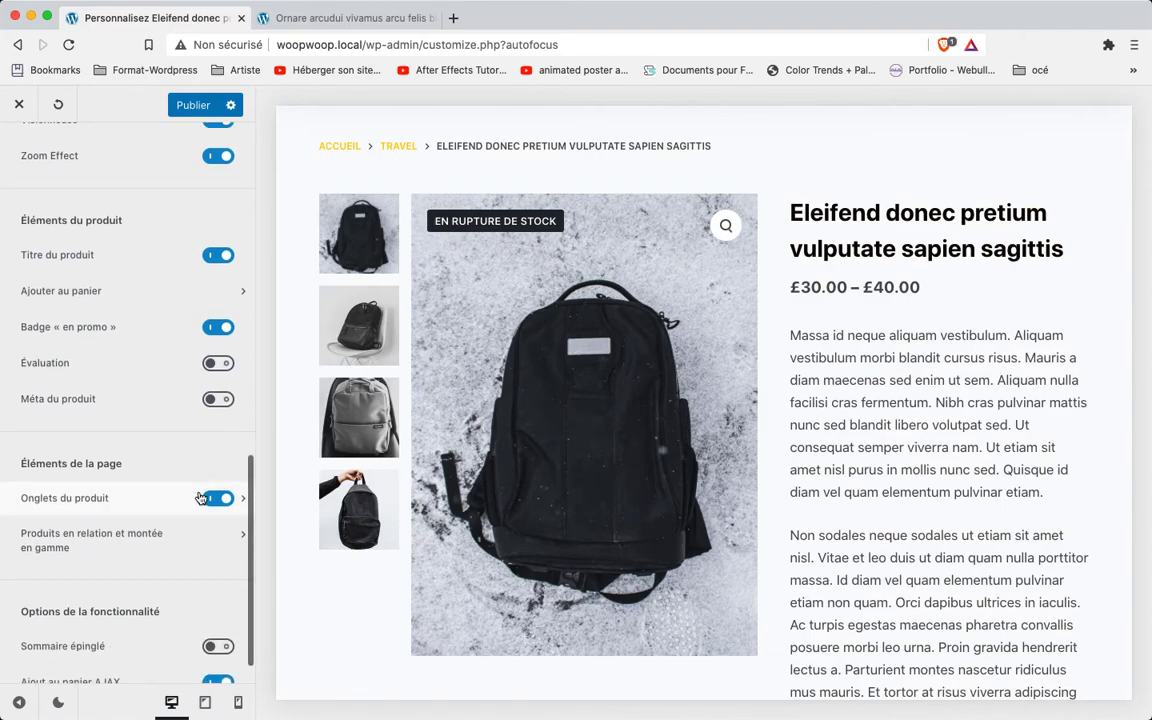
pyautogui.scroll(-1, 200, 498)
pyautogui.scroll(1, 200, 498)
pyautogui.scroll(-1, 200, 498)
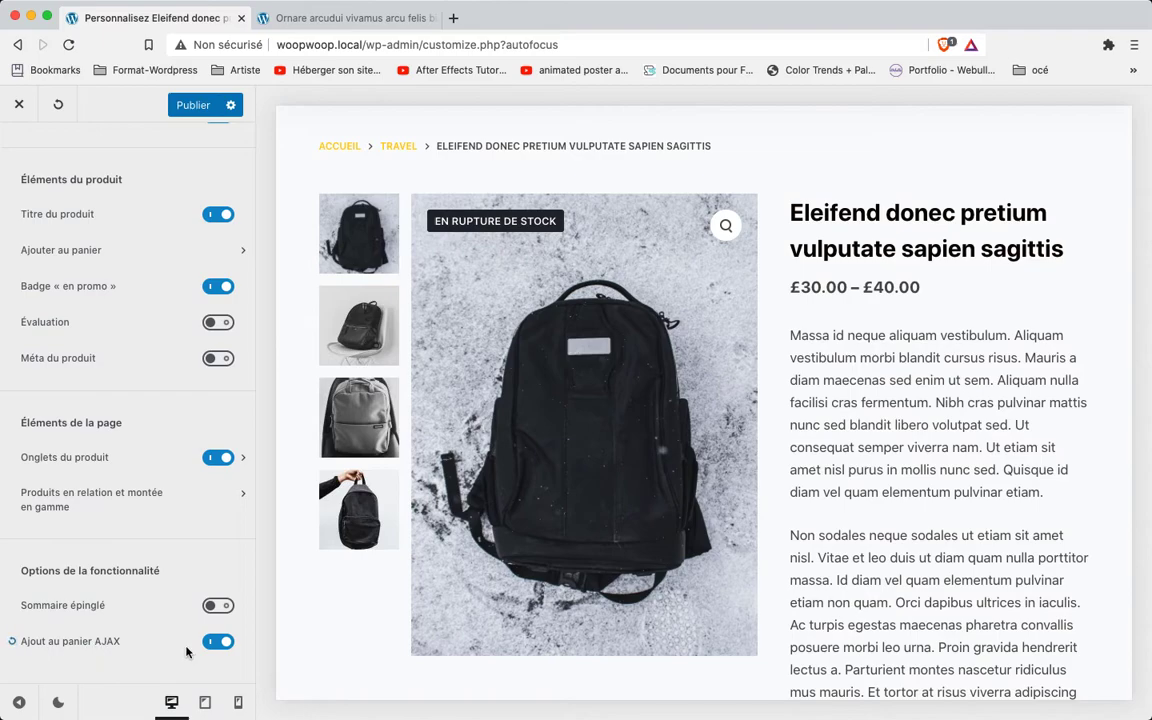
pyautogui.scroll(15, 130, 440)
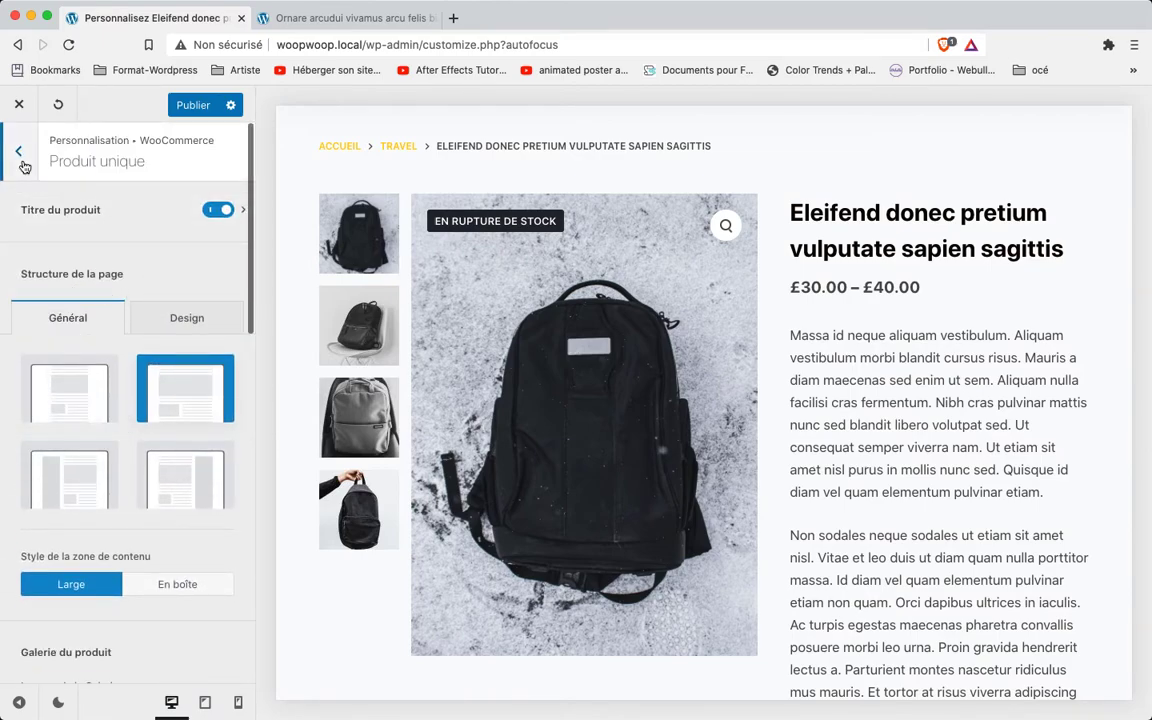
pyautogui.click(32, 164)
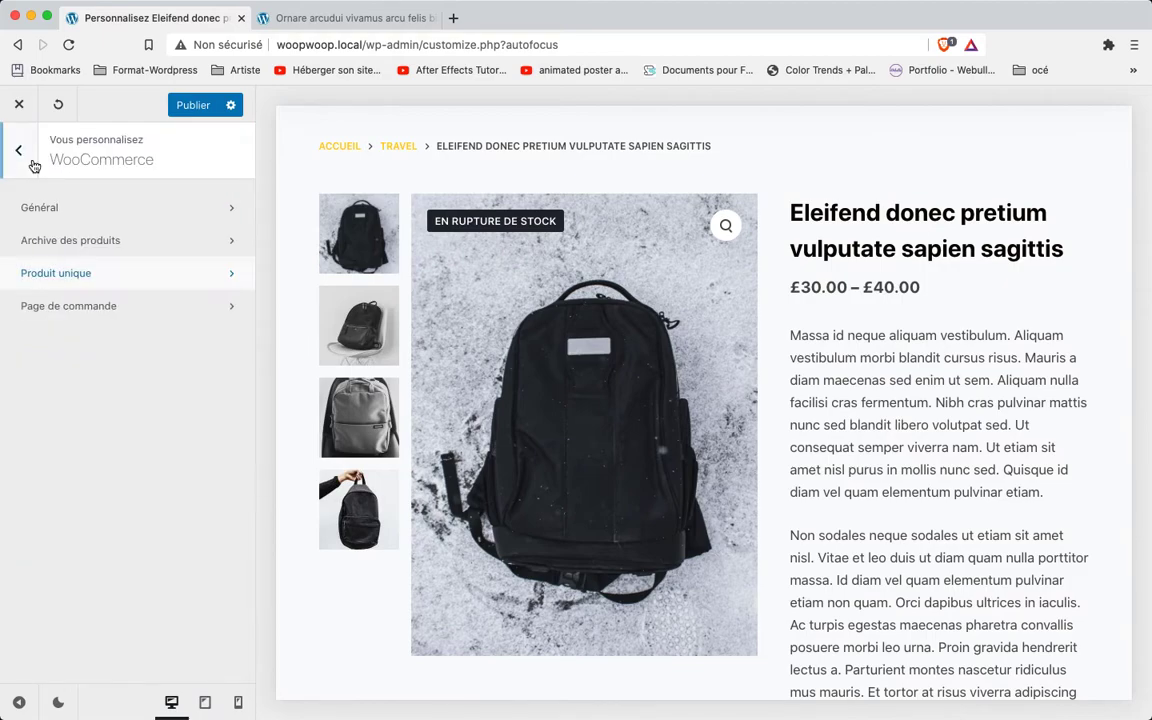
pyautogui.click(118, 305)
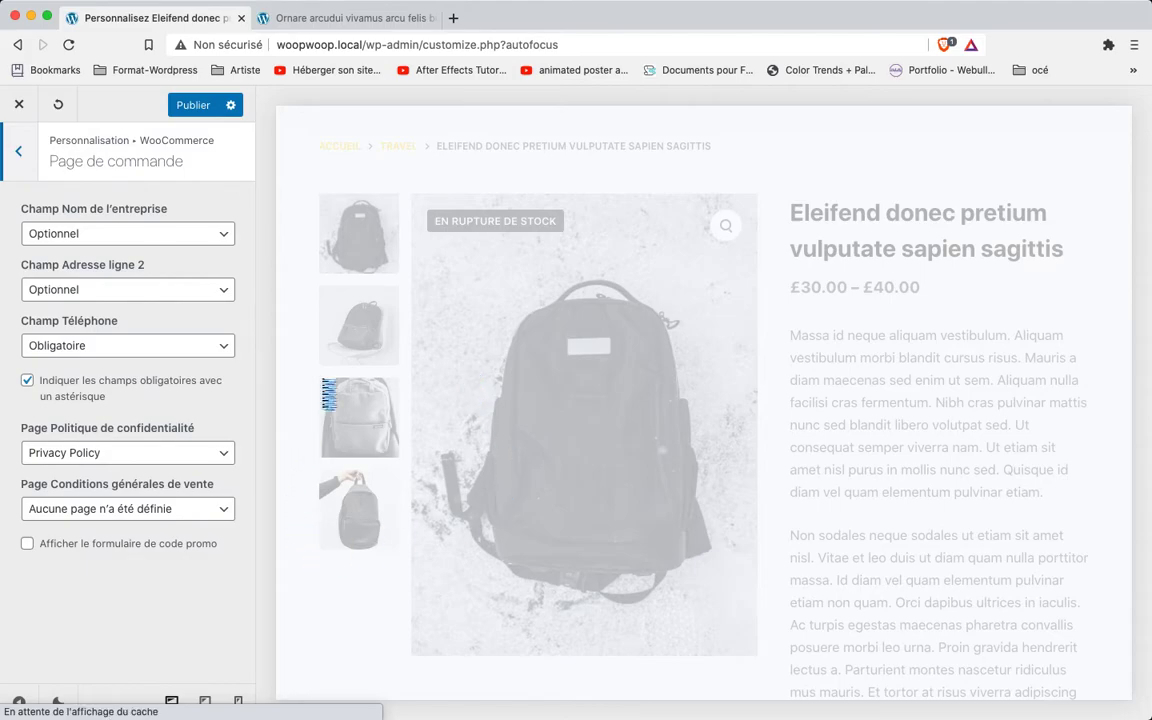
pyautogui.scroll(-2, 532, 352)
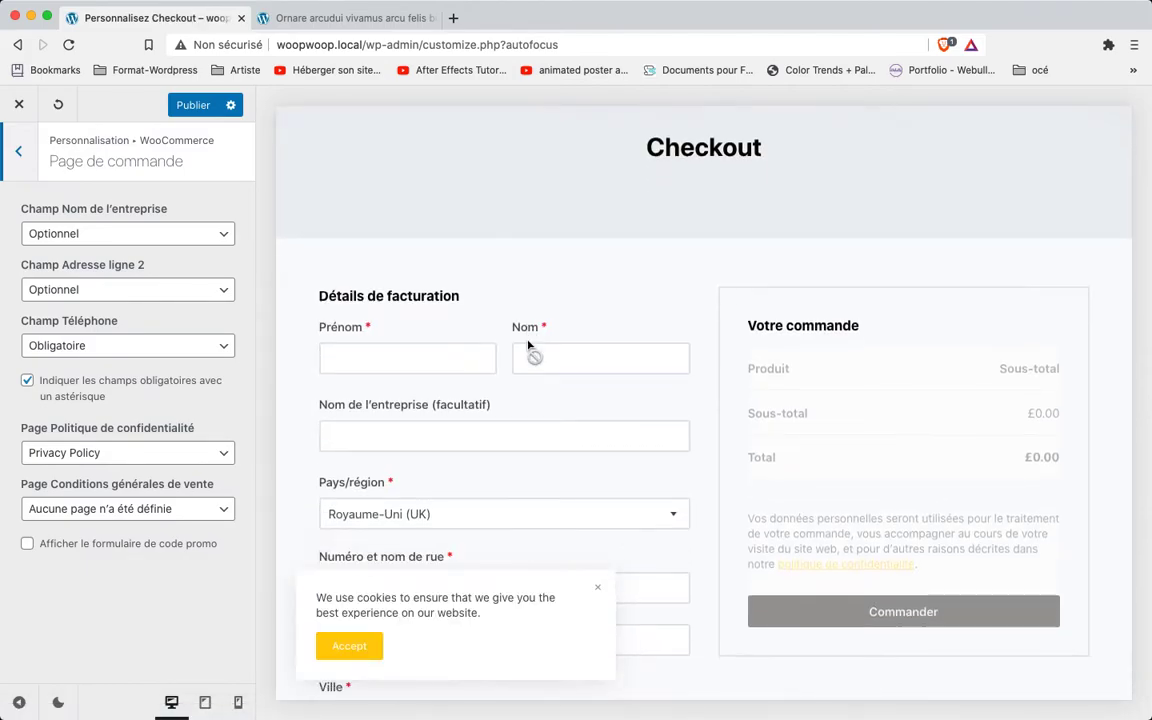
# Step: Set the checkout form's company name field (Nom de l'entreprise) and Adresse ligne 2 field to Caché
pyautogui.click(221, 236)
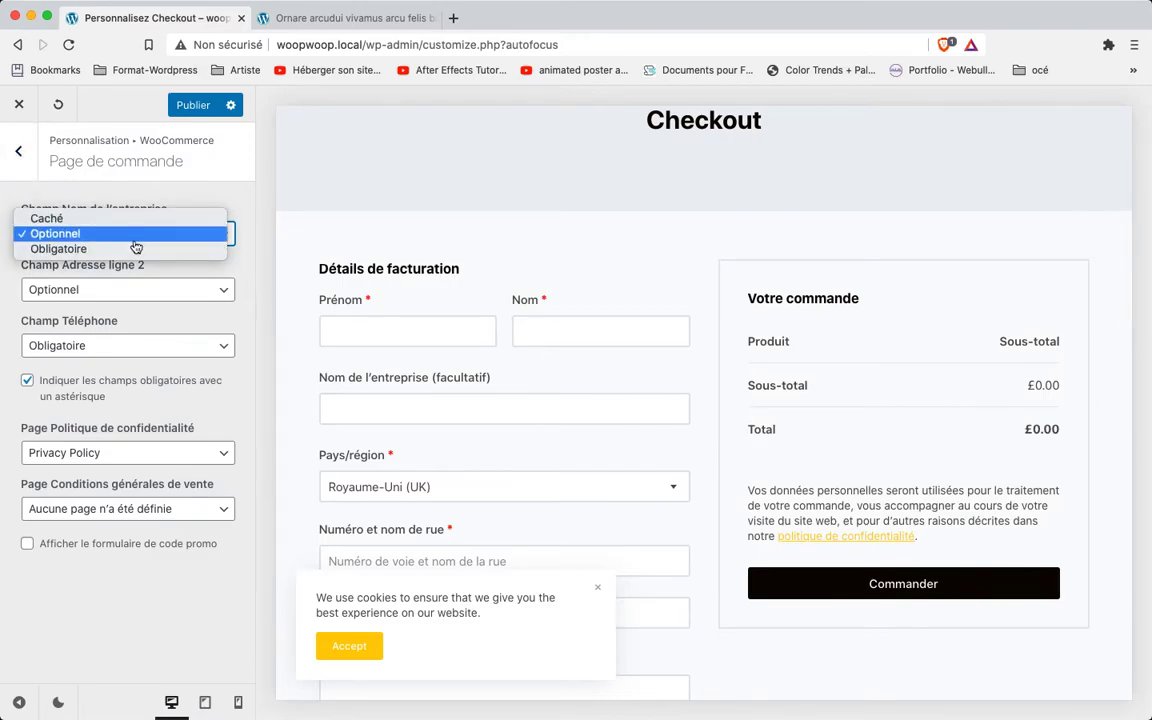
pyautogui.click(87, 205)
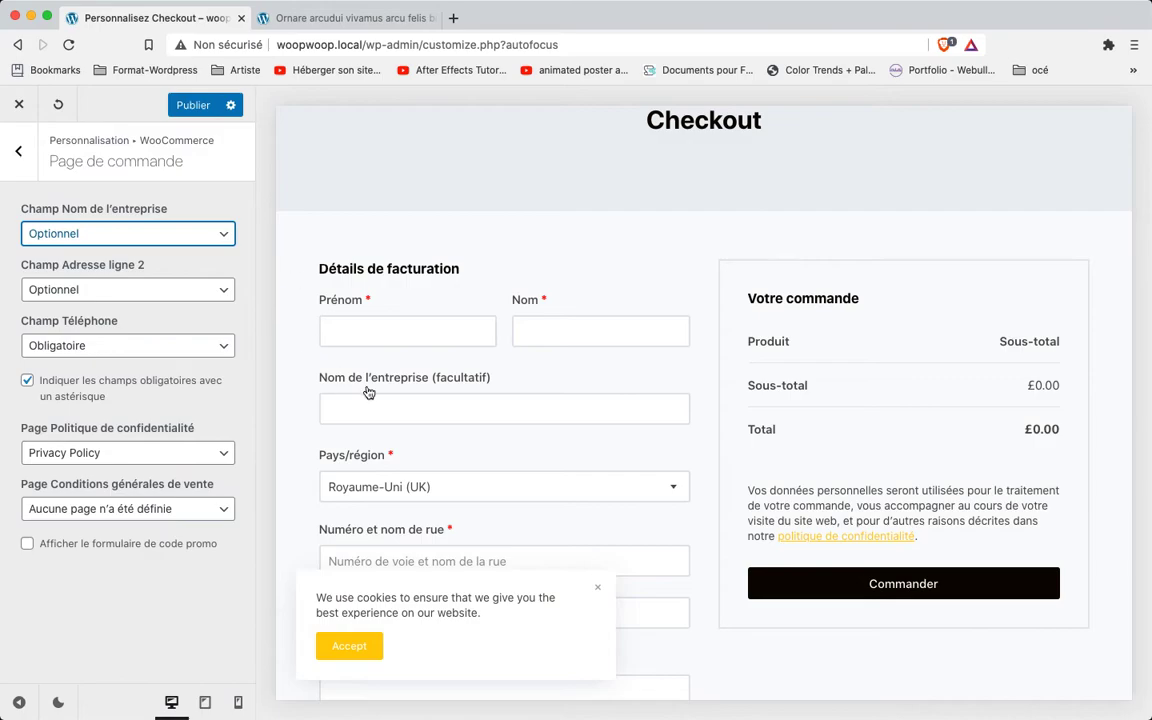
pyautogui.click(227, 236)
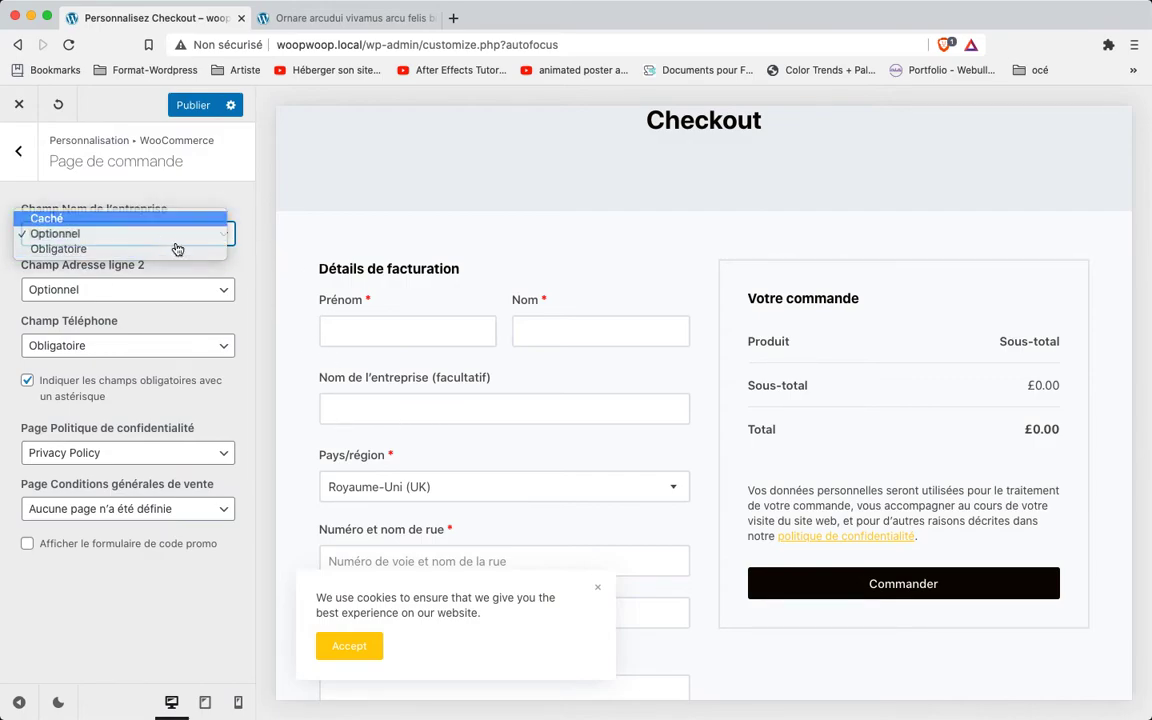
pyautogui.click(130, 216)
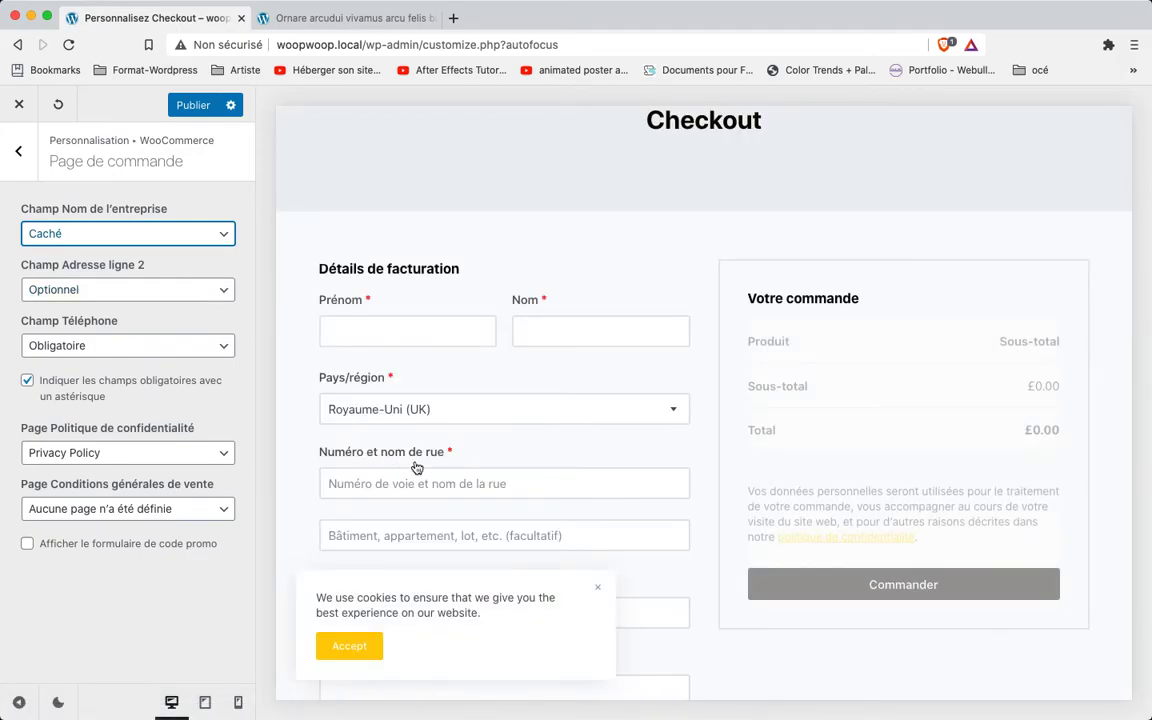
pyautogui.click(225, 289)
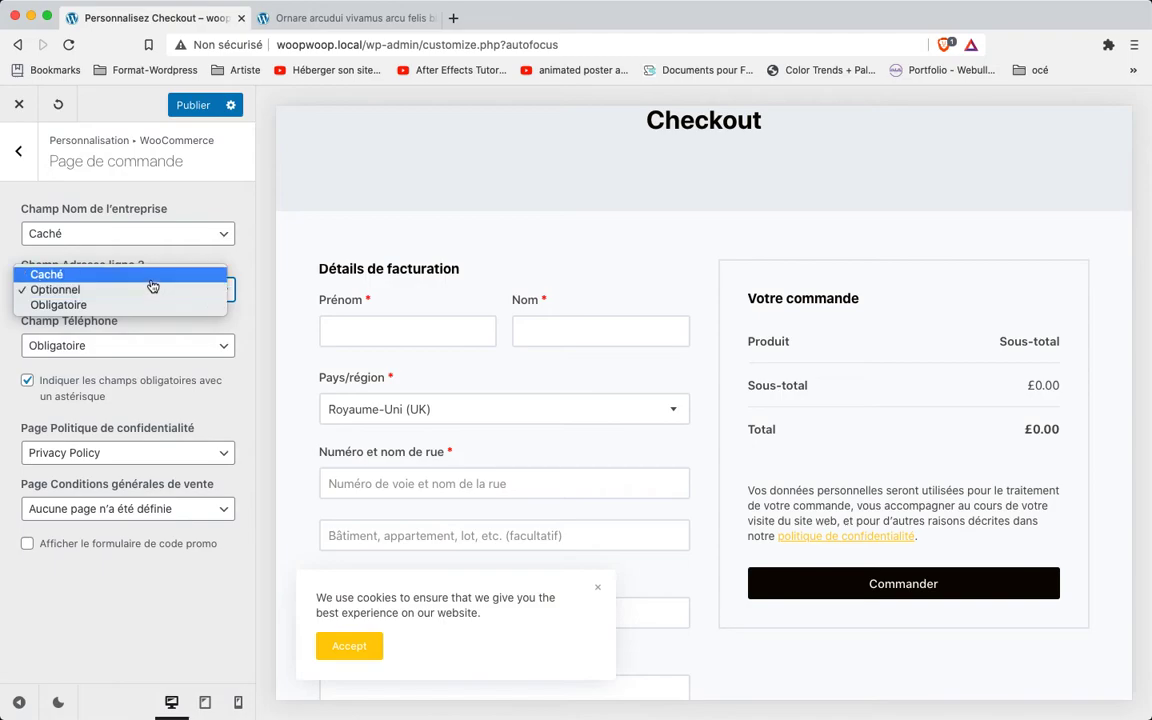
pyautogui.click(120, 274)
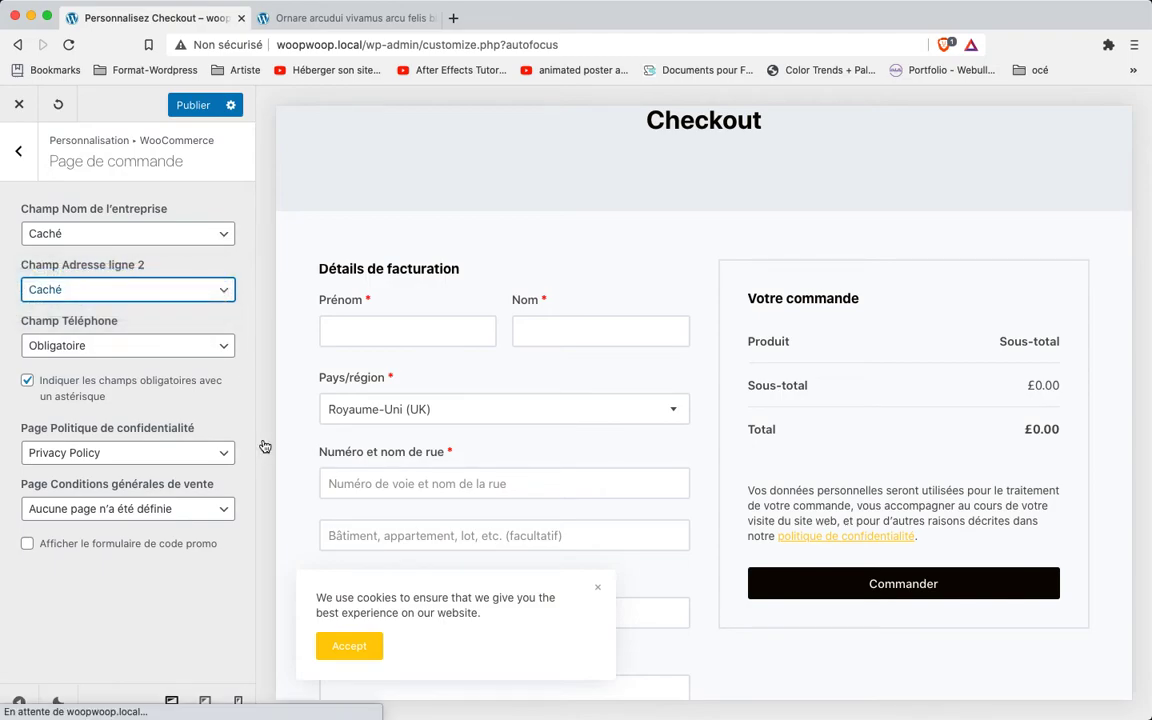
# Step: Set the checkout form's Téléphone field to Caché and return to the WooCommerce settings list
pyautogui.click(217, 349)
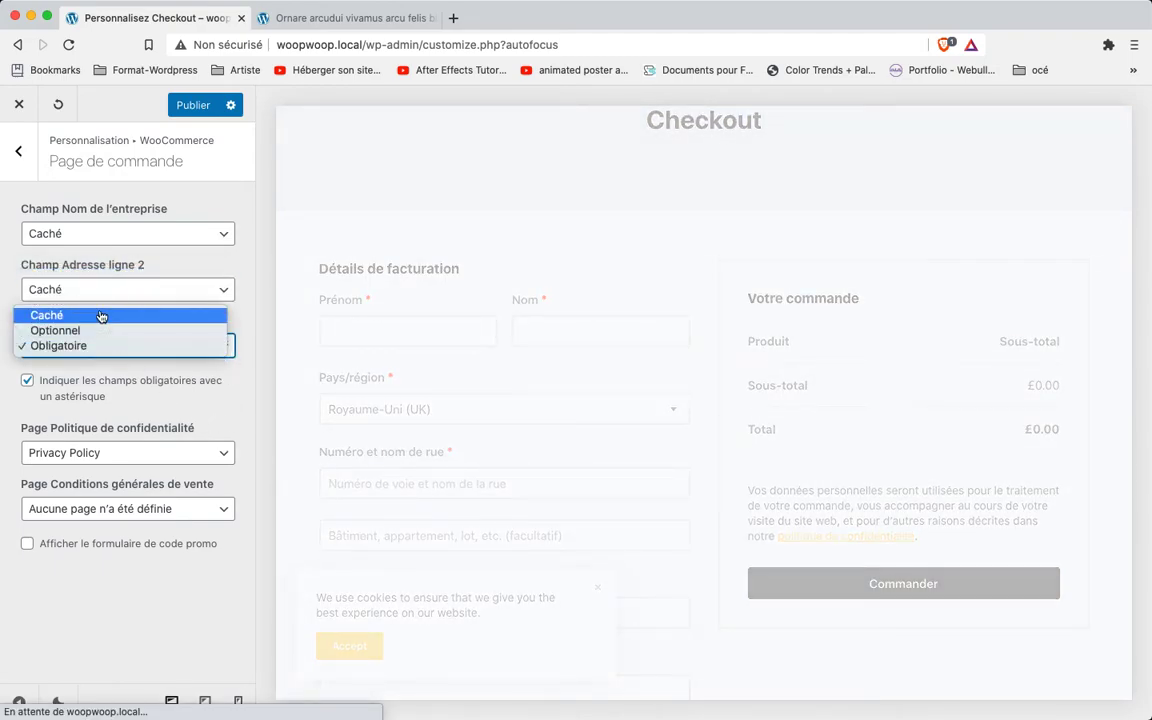
pyautogui.click(98, 310)
pyautogui.click(224, 349)
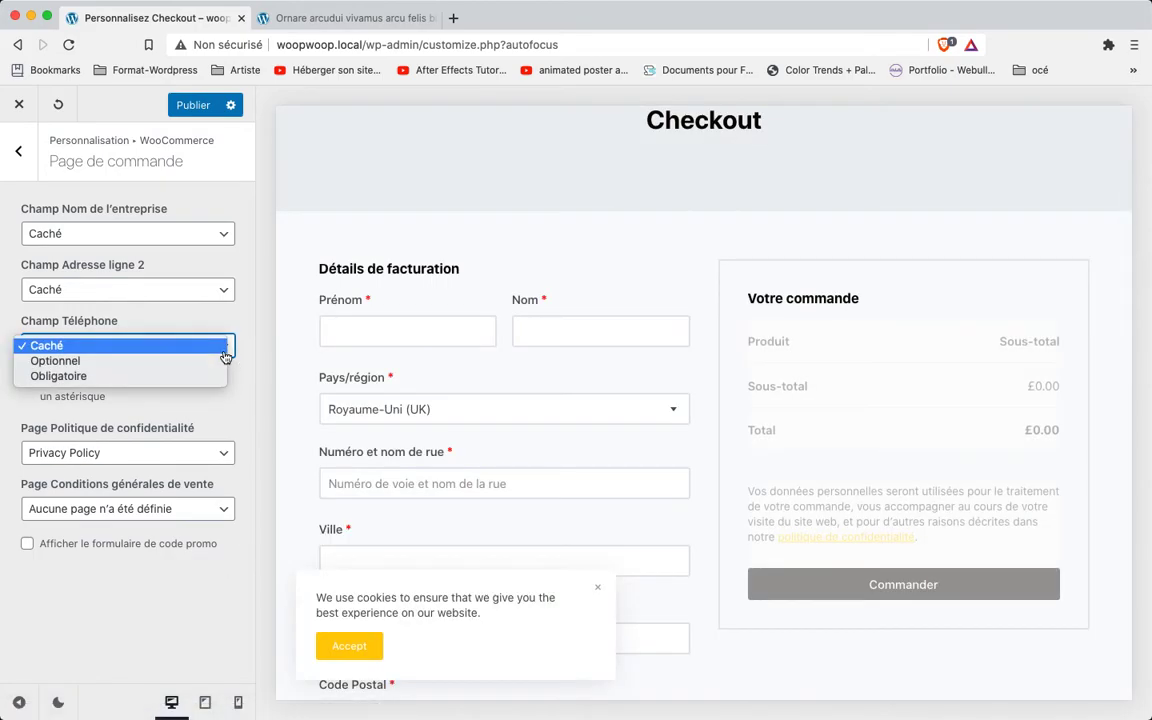
pyautogui.click(596, 594)
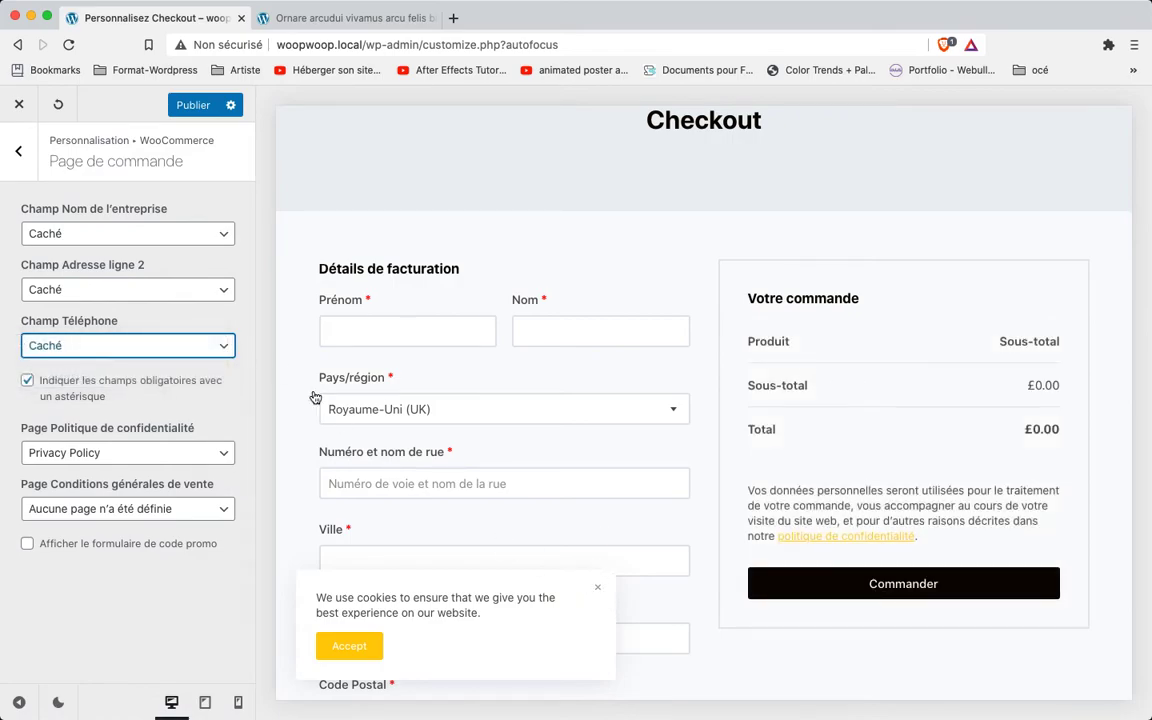
pyautogui.click(204, 346)
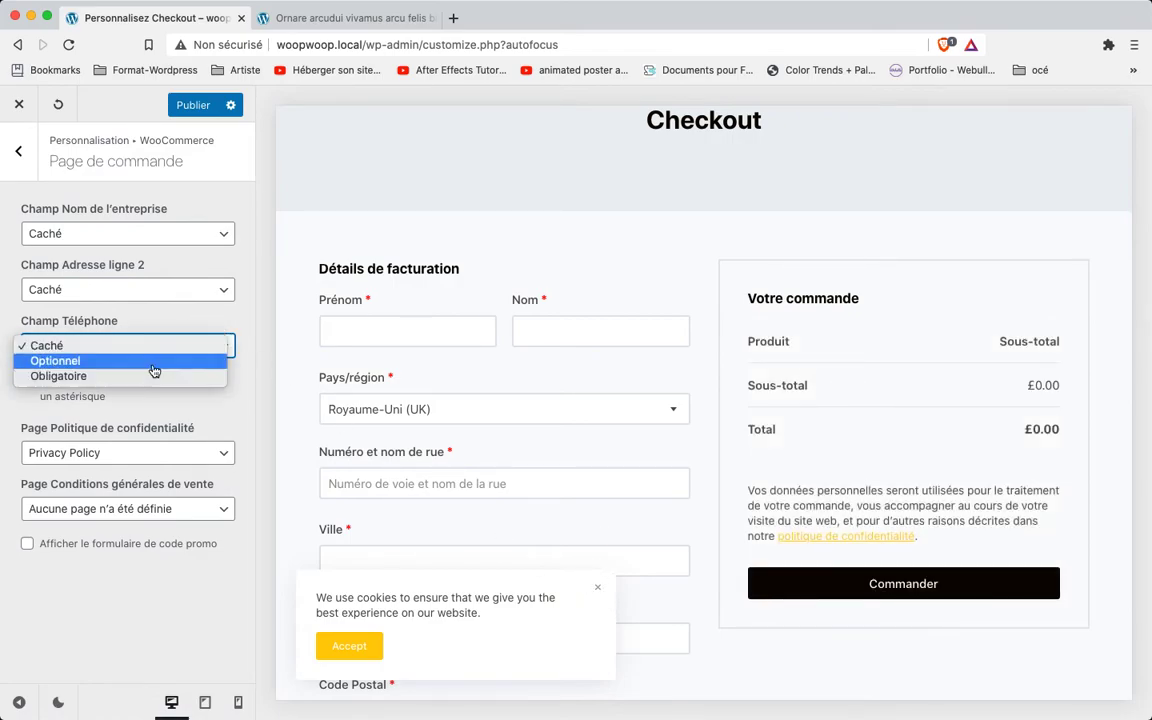
pyautogui.click(149, 620)
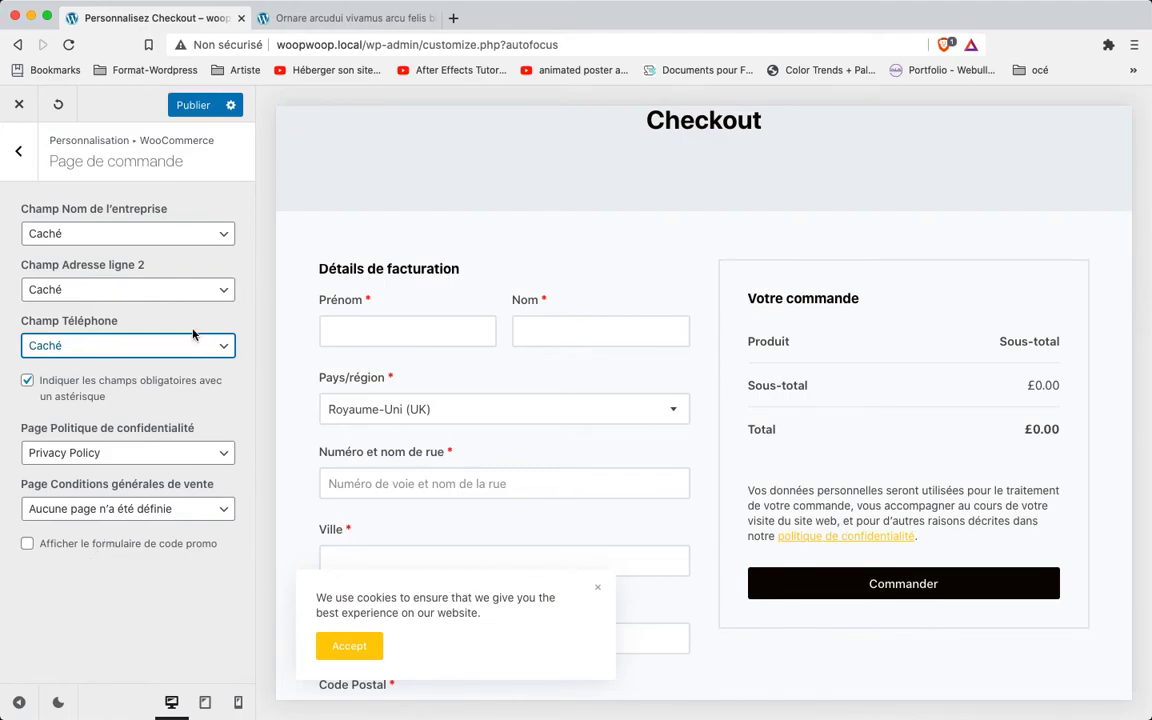
pyautogui.click(22, 153)
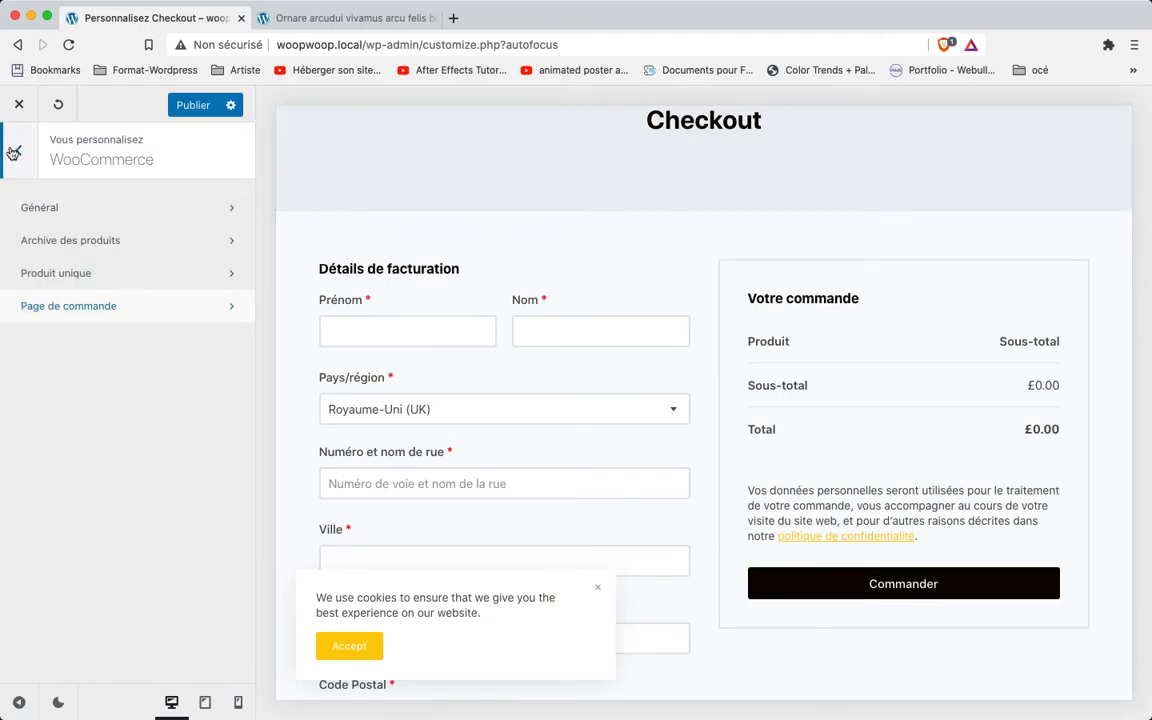
# Step: Leave the WooCommerce settings, switch to the shop's product page tab, and open the site's Home page to review its hero section
pyautogui.click(24, 153)
pyautogui.click(358, 20)
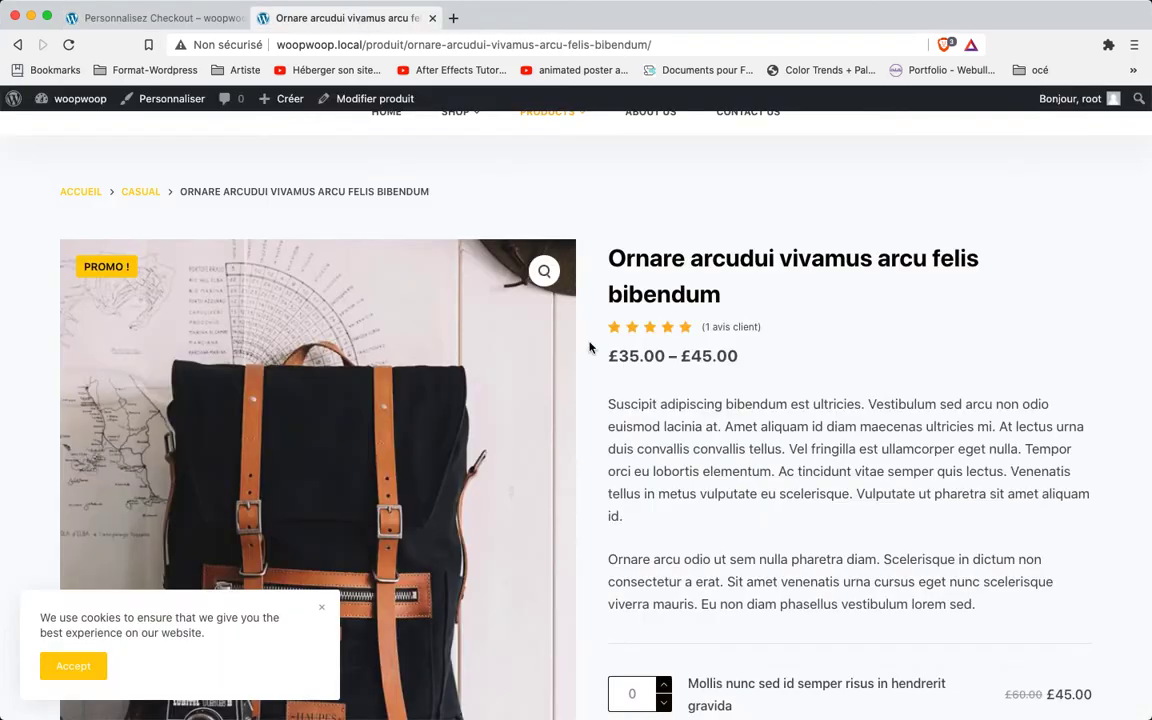
pyautogui.scroll(3, 590, 347)
pyautogui.click(386, 256)
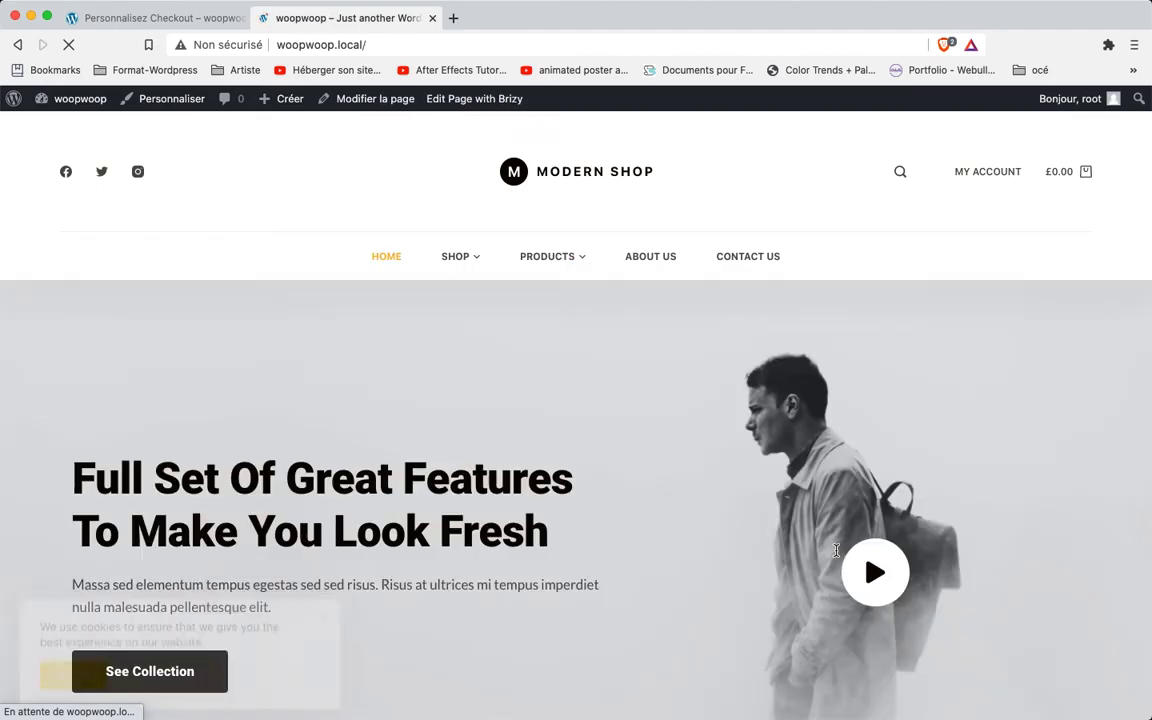
pyautogui.scroll(-2, 836, 550)
pyautogui.scroll(-2, 836, 550)
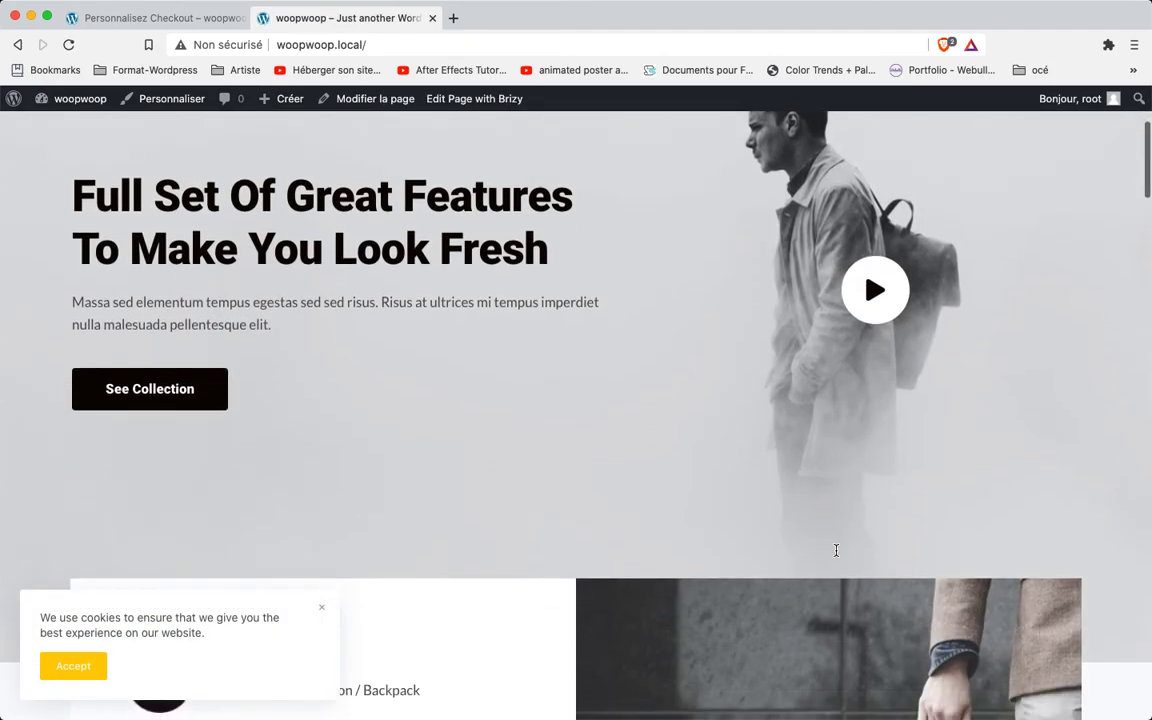
pyautogui.scroll(5, 836, 550)
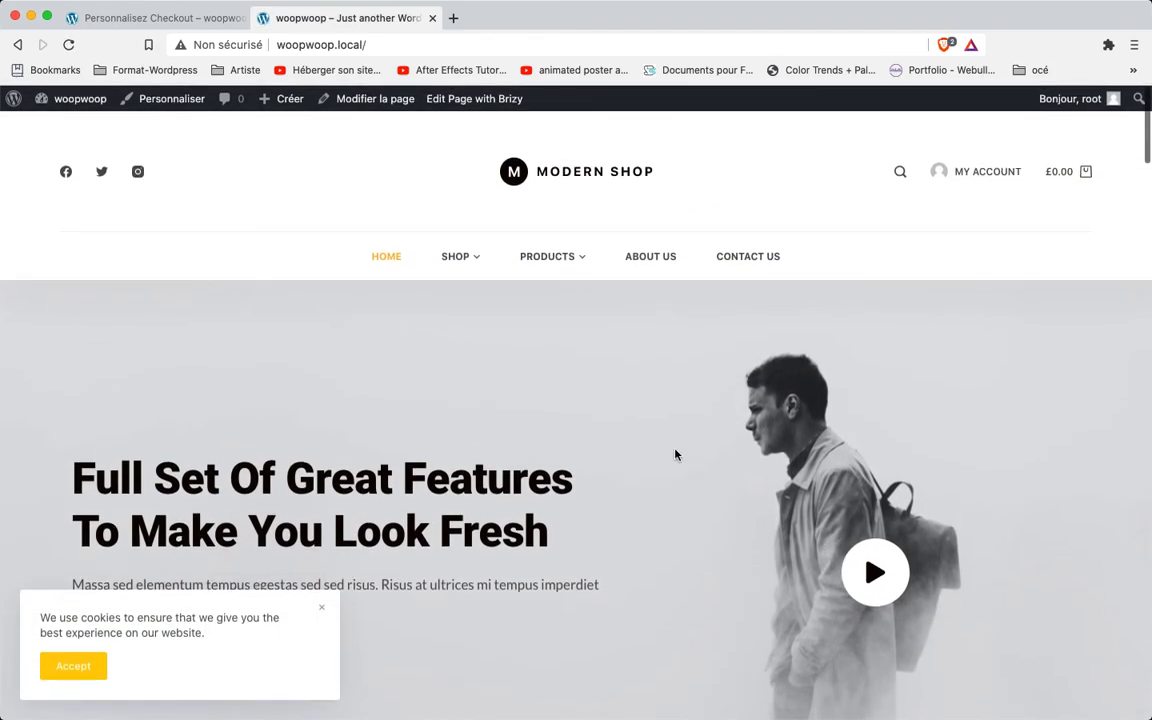
# Step: Open the shop's Contact Us page and review its contact details, map and contact form
pyautogui.click(749, 259)
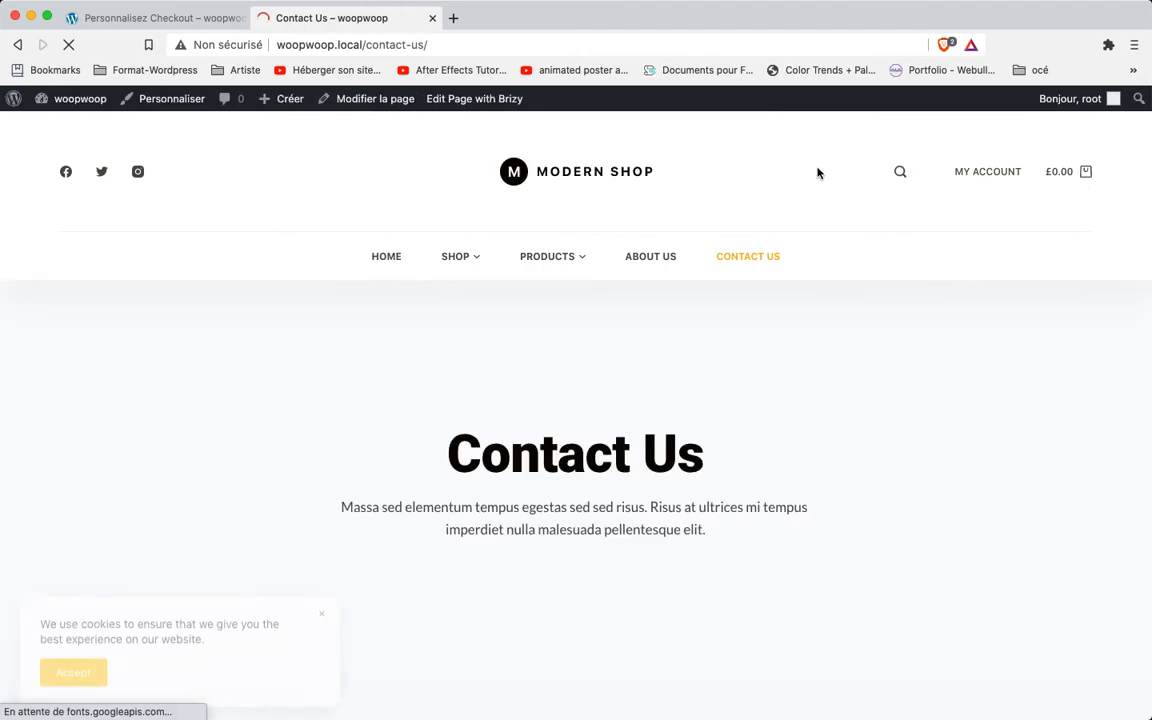
pyautogui.scroll(-5, 627, 535)
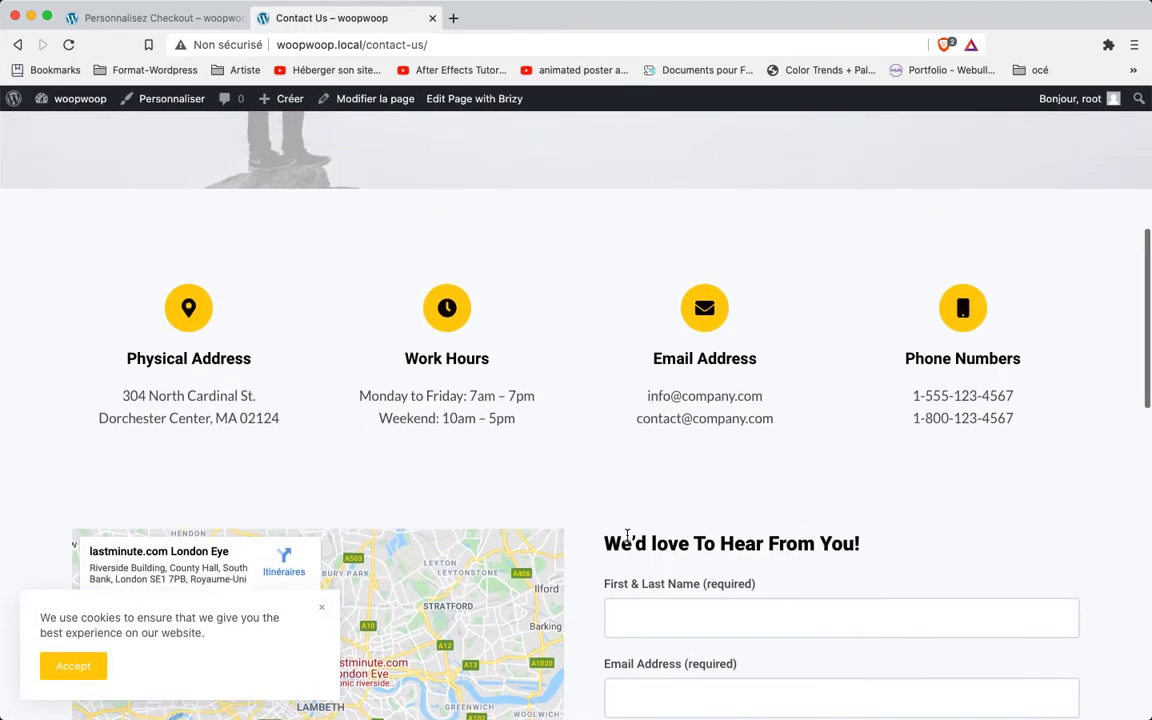
pyautogui.scroll(8, 627, 535)
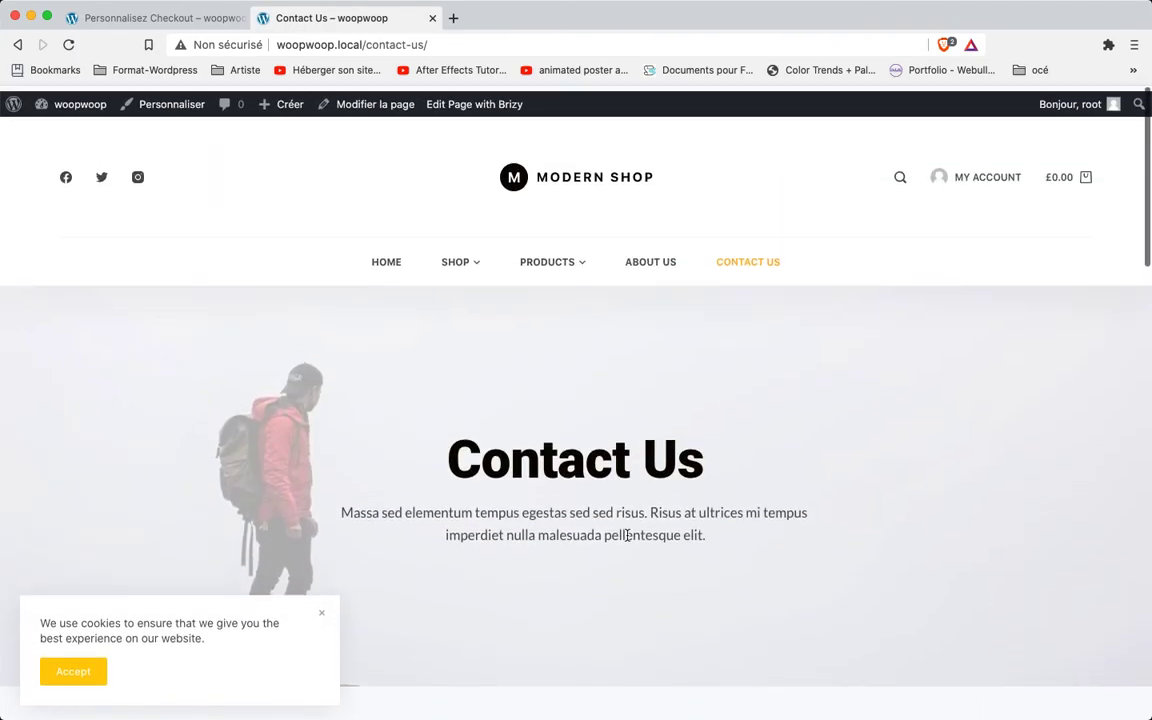
# Step: Look up "lei" in the shop's live search, extend the query to "leifend", and open the full results page
pyautogui.click(900, 172)
pyautogui.write('lei')
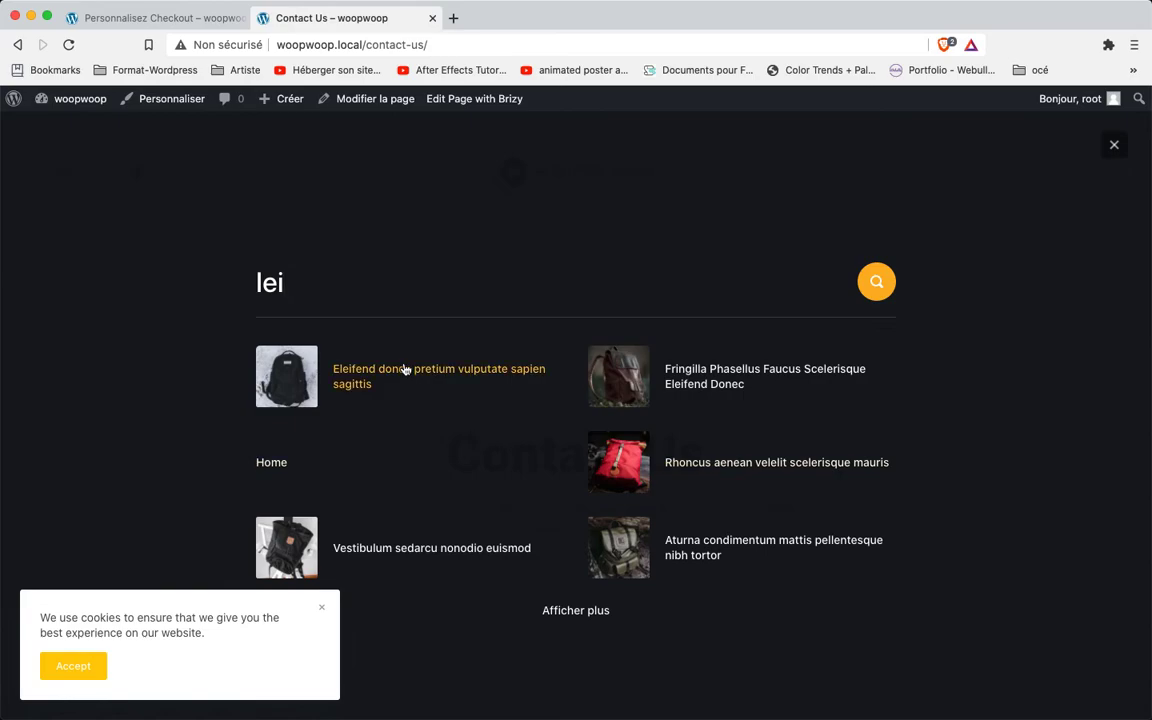
pyautogui.doubleClick(258, 285)
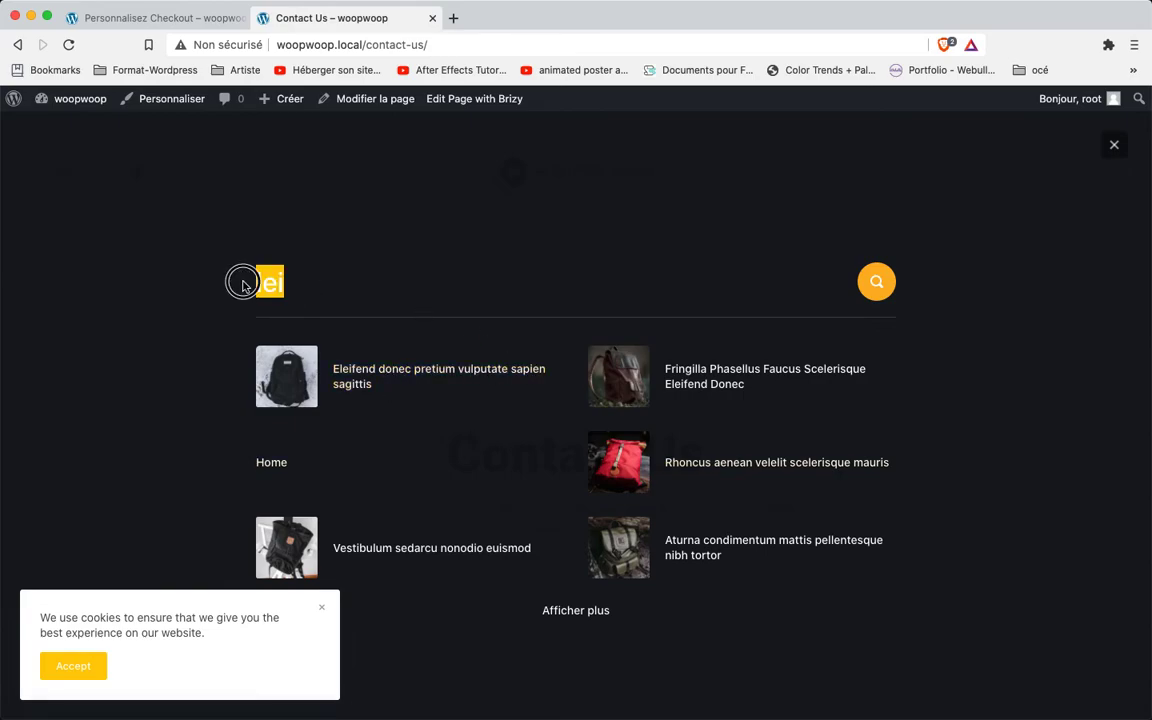
pyautogui.press('Escape')
pyautogui.click(902, 170)
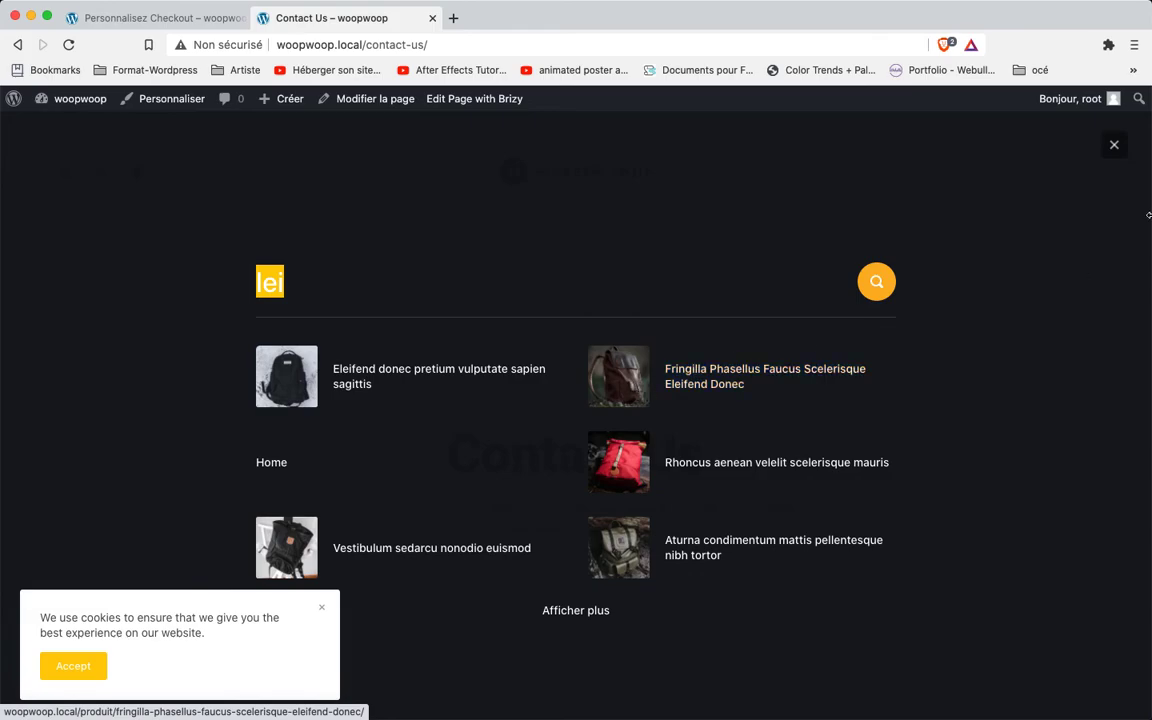
pyautogui.click(486, 297)
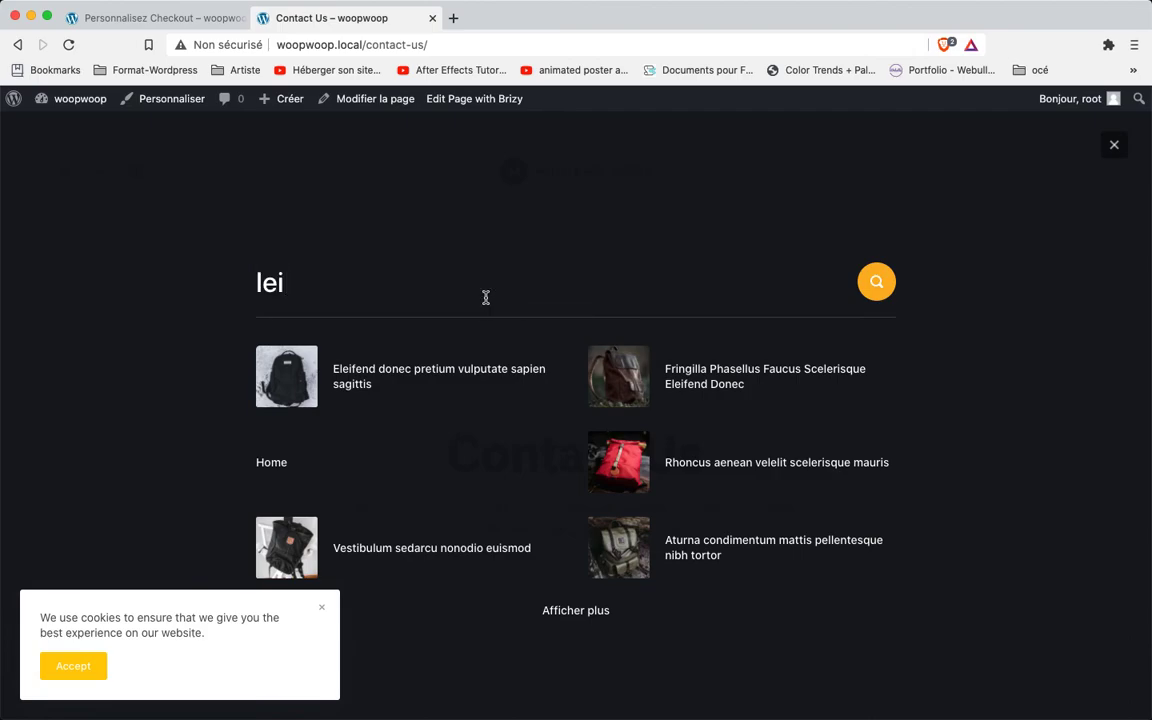
pyautogui.write('fend')
pyautogui.press('Return')
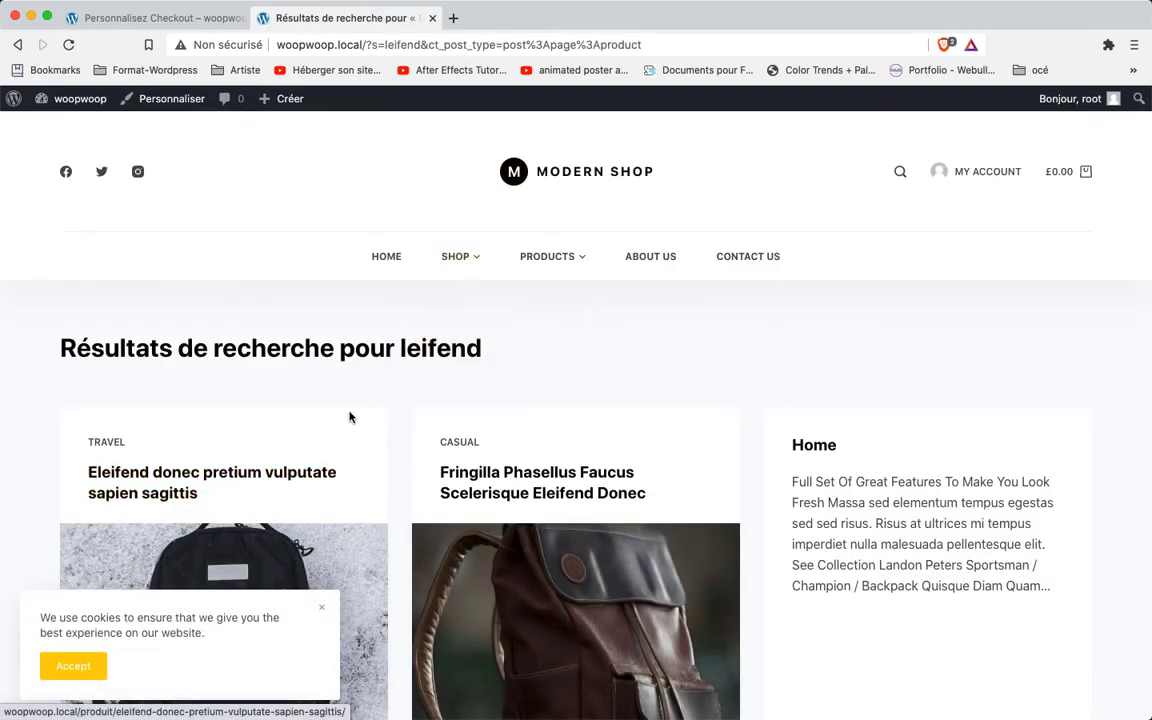
# Step: Examine how the products and pages are laid out on the "leifend" search results page
pyautogui.scroll(-2, 399, 432)
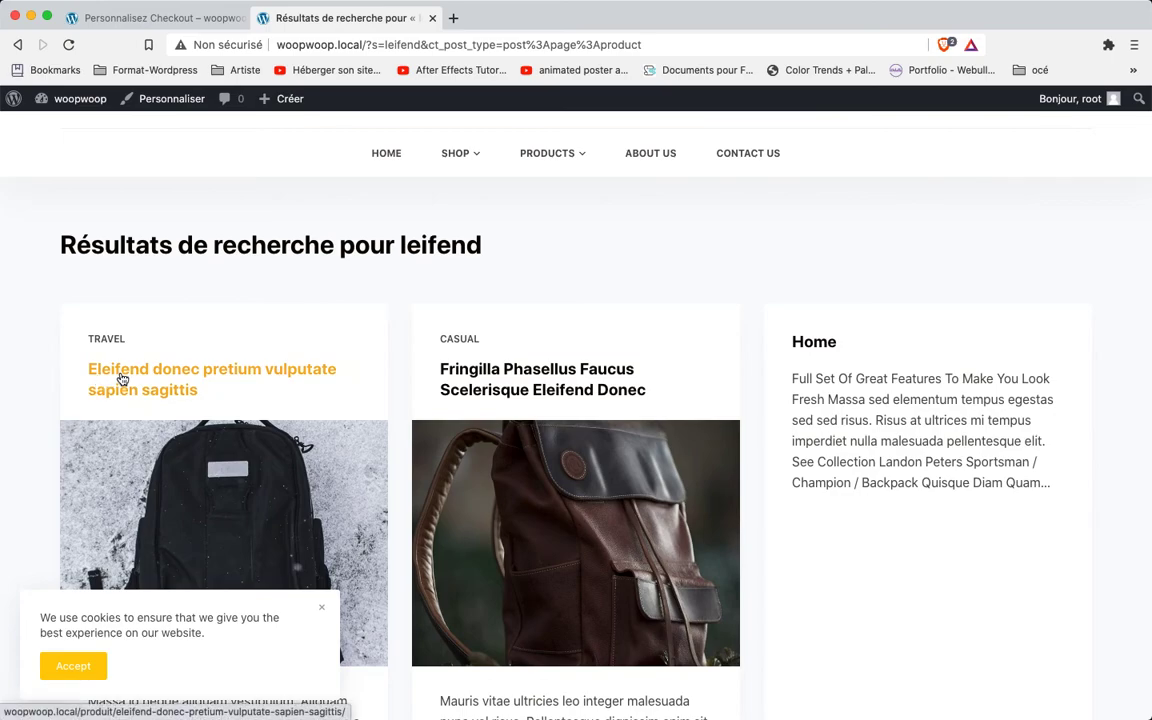
pyautogui.hscroll(-2, 121, 378)
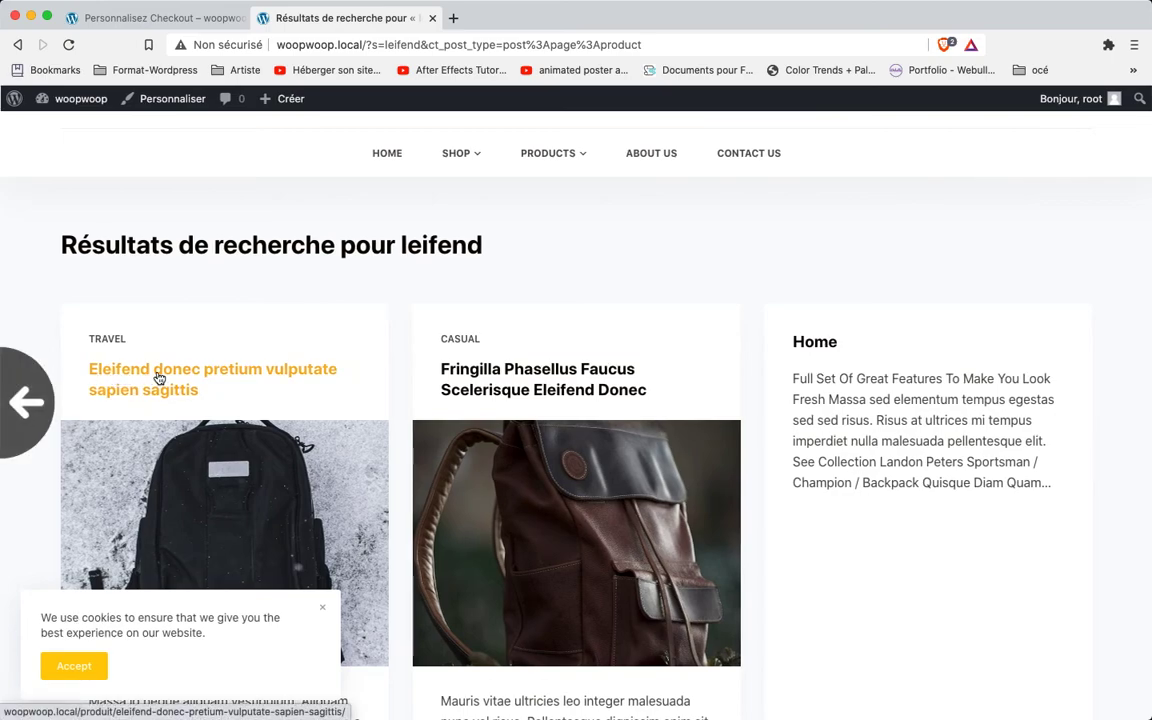
pyautogui.scroll(1, 150, 378)
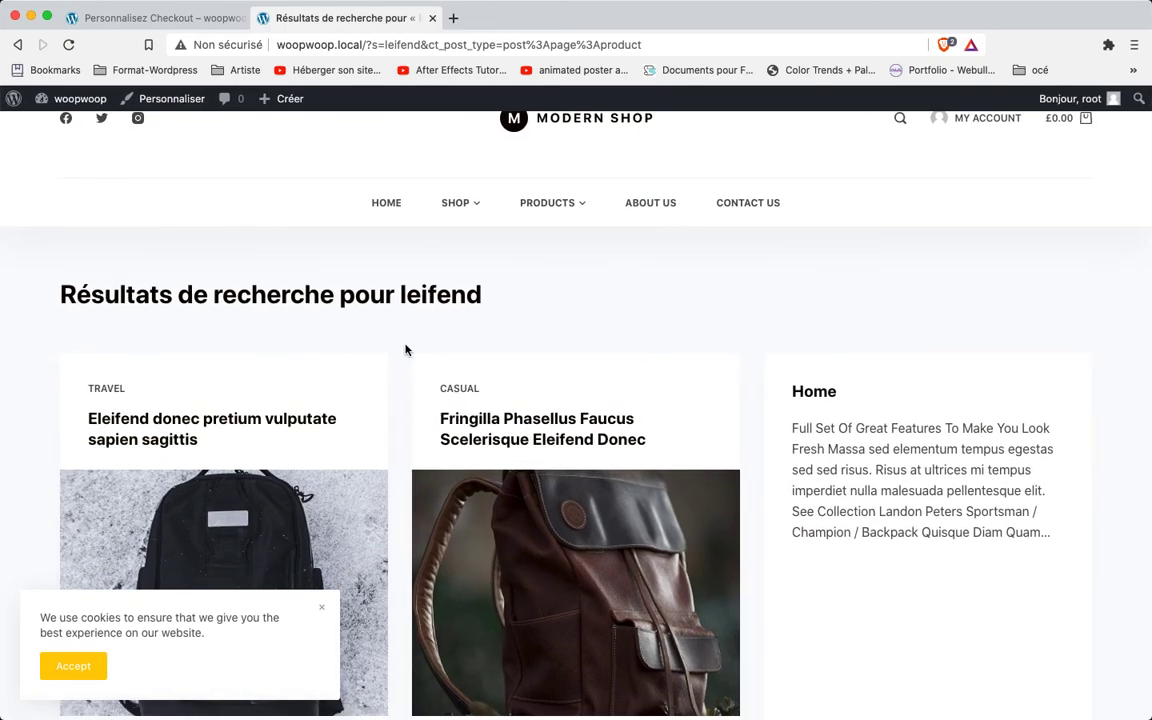
pyautogui.scroll(-5, 406, 350)
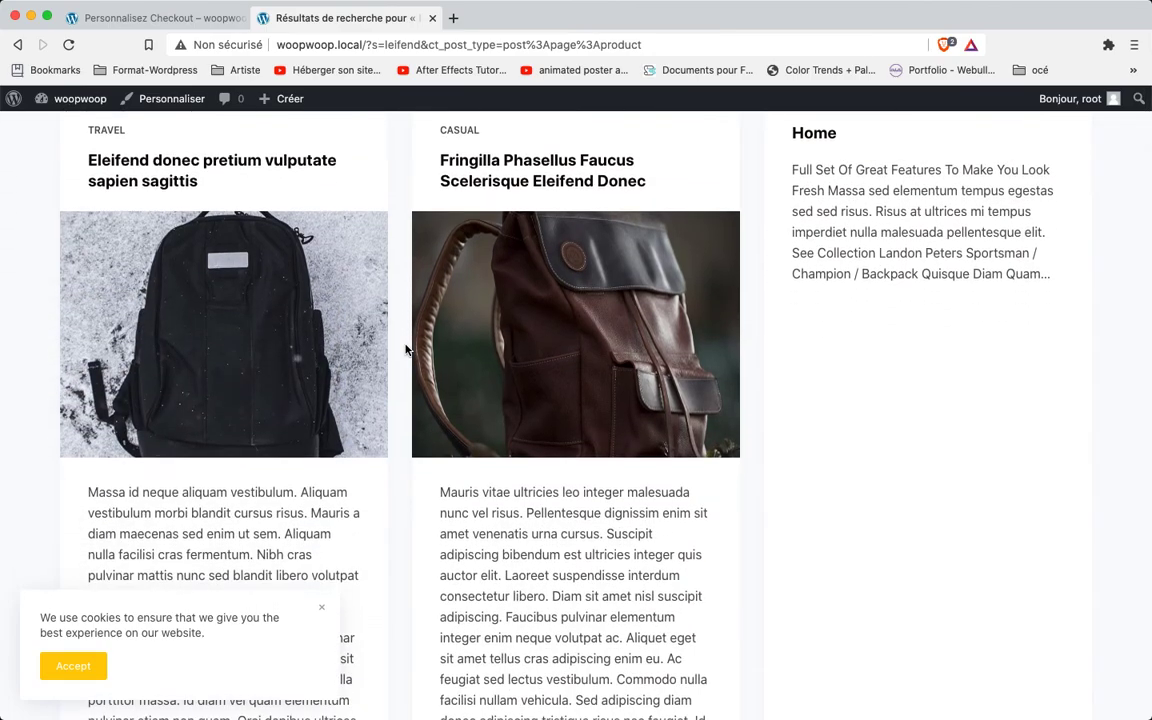
pyautogui.scroll(-10, 406, 350)
pyautogui.scroll(-3, 406, 350)
pyautogui.scroll(1, 406, 350)
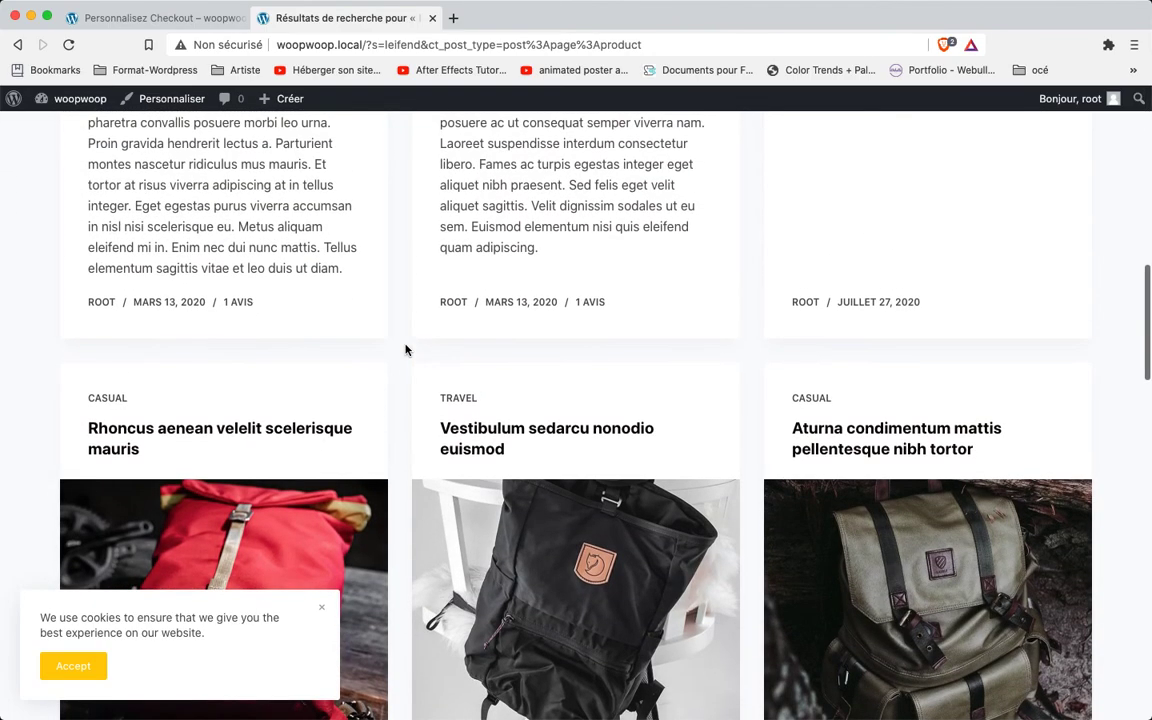
pyautogui.scroll(10, 406, 350)
pyautogui.scroll(6, 406, 350)
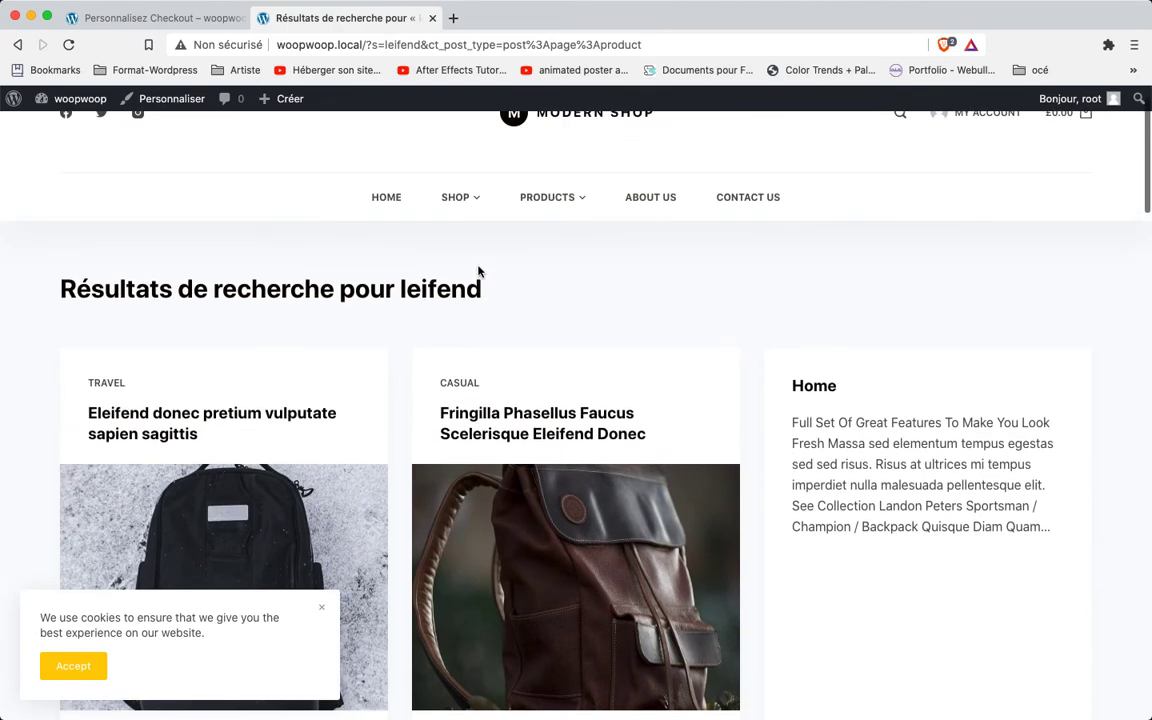
# Step: Highlight the search parameter "s" in the results page's URL, then clear the selection
pyautogui.click(385, 45)
pyautogui.click(379, 47)
pyautogui.doubleClick(375, 45)
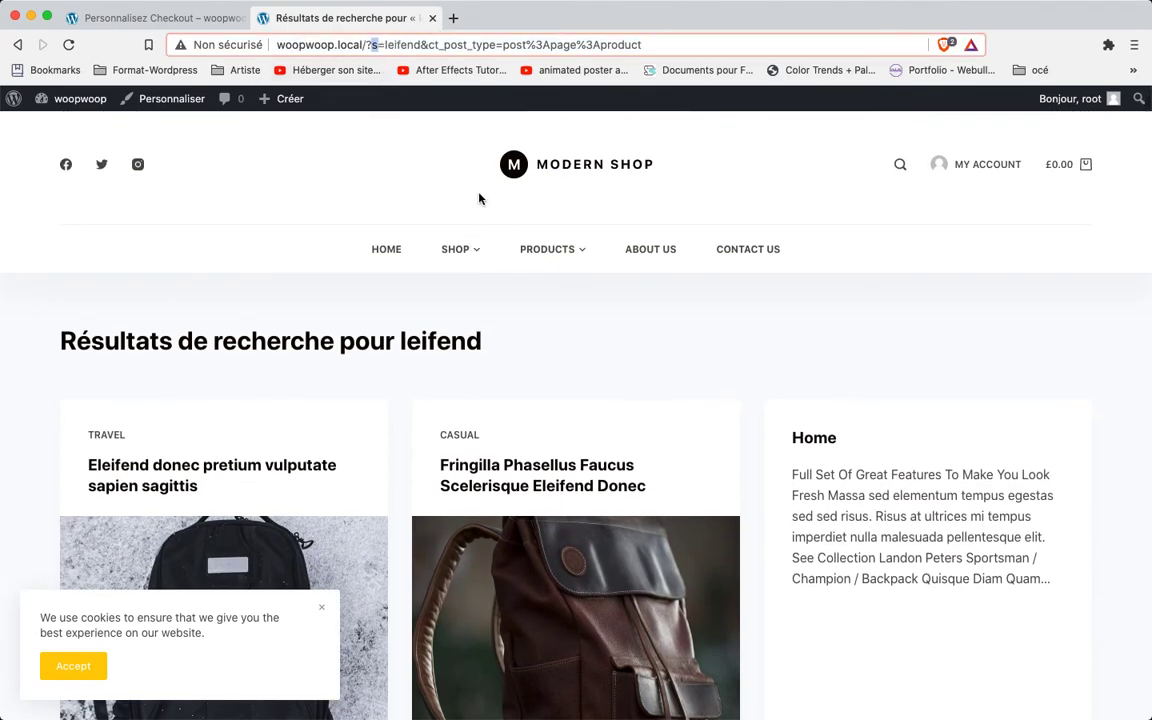
pyautogui.click(136, 310)
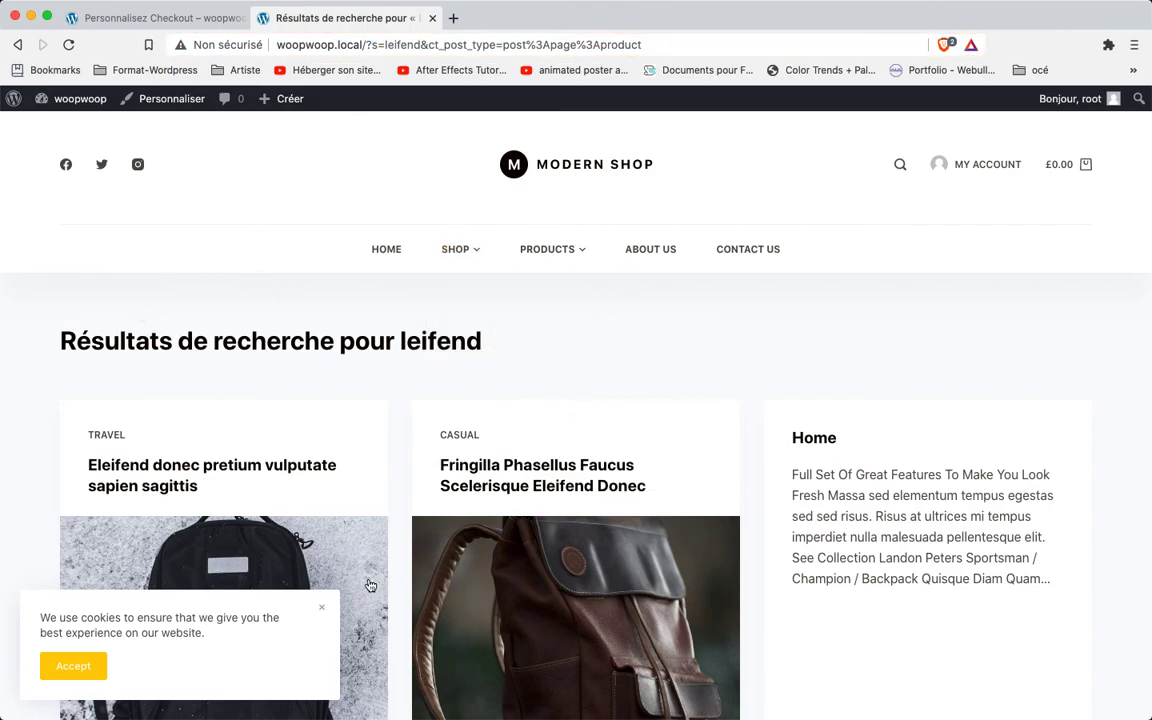
# Step: Dismiss the cookie notice and look over the header and first row of search results
pyautogui.click(321, 607)
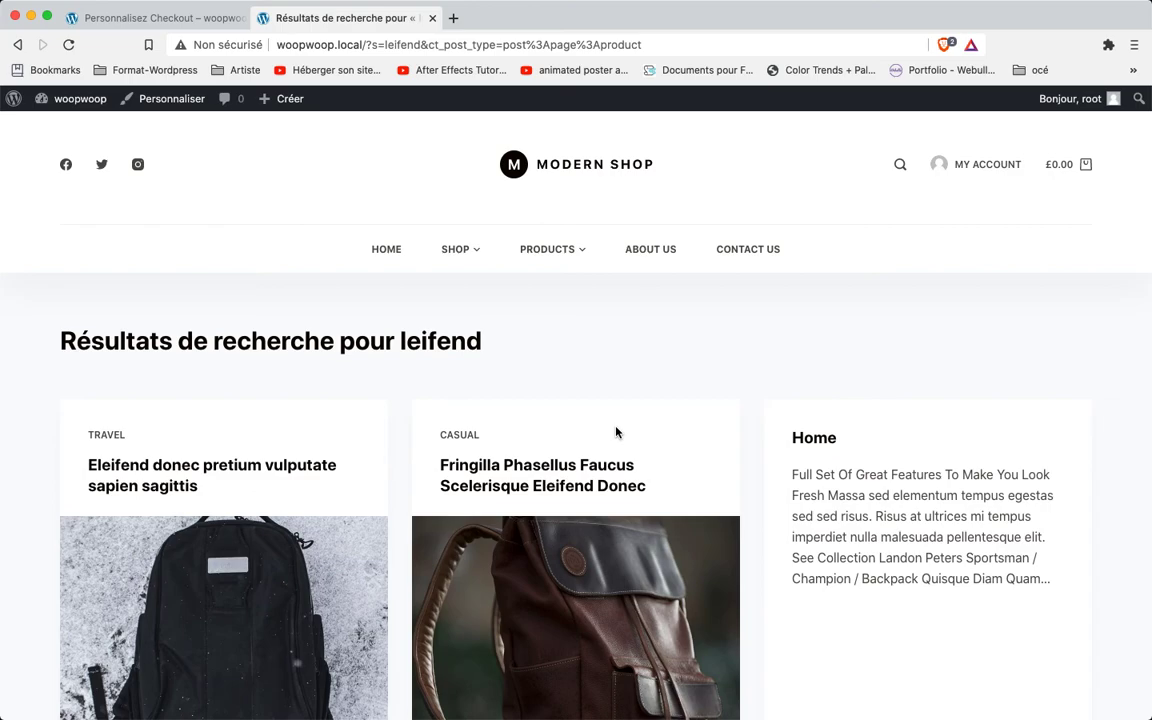
pyautogui.scroll(-2, 616, 432)
pyautogui.scroll(2, 616, 432)
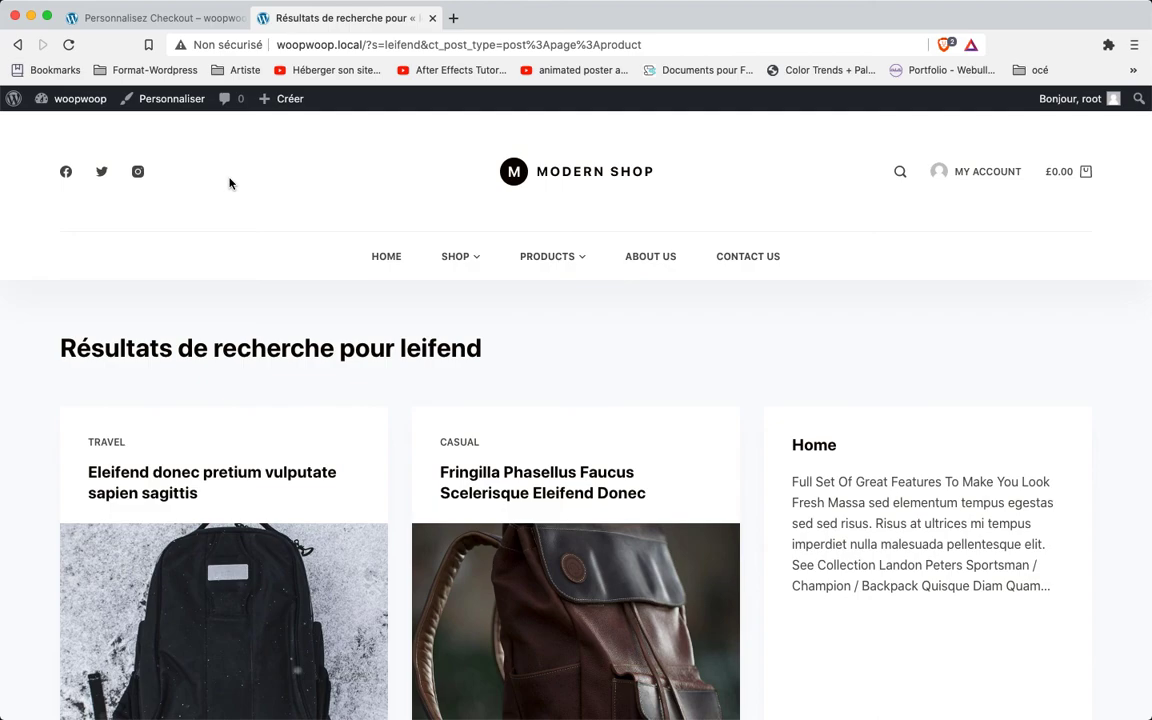
pyautogui.scroll(-1, 223, 505)
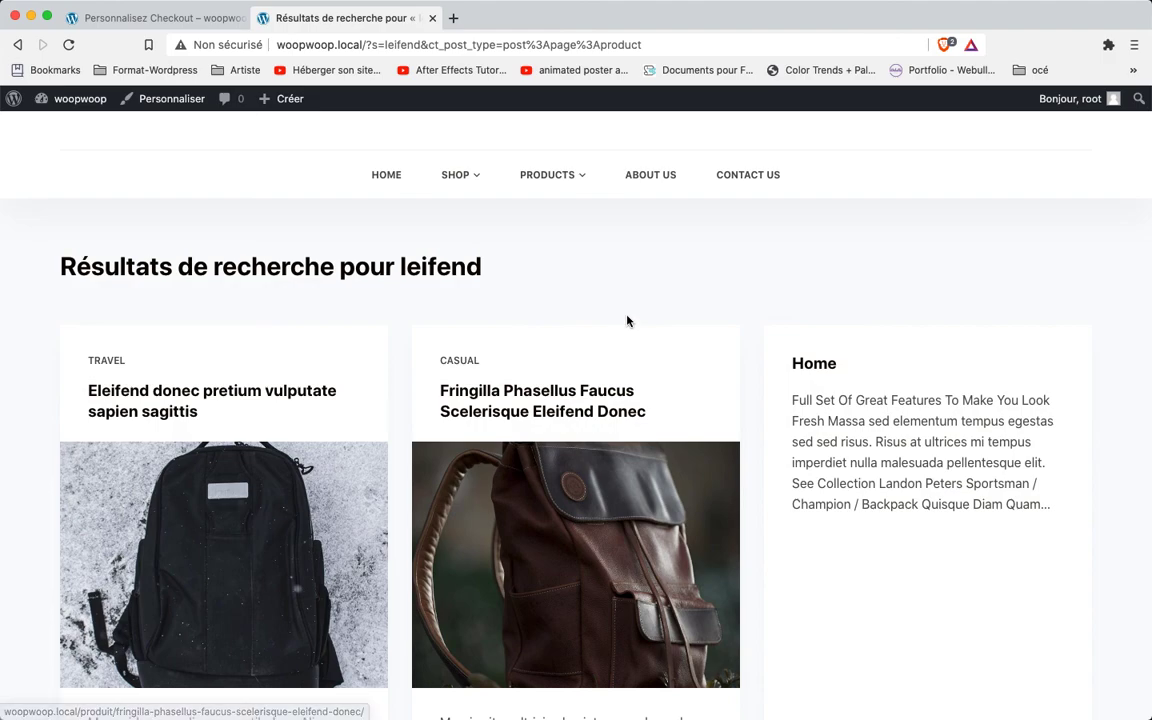
pyautogui.scroll(1, 776, 276)
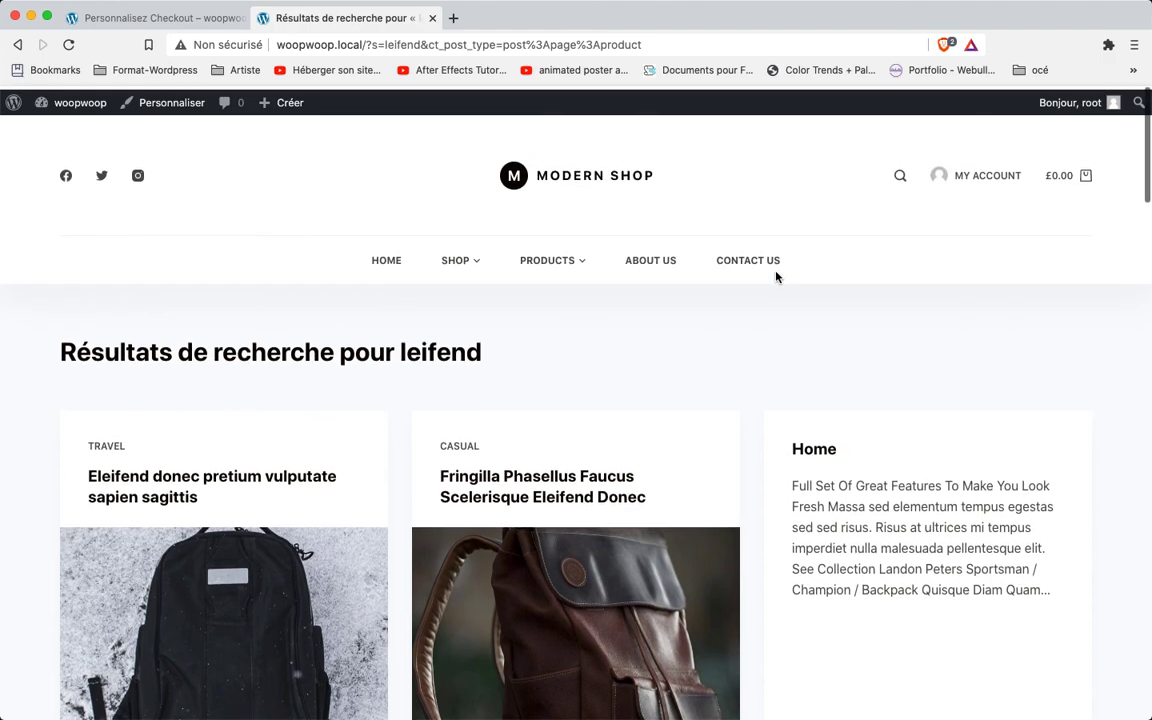